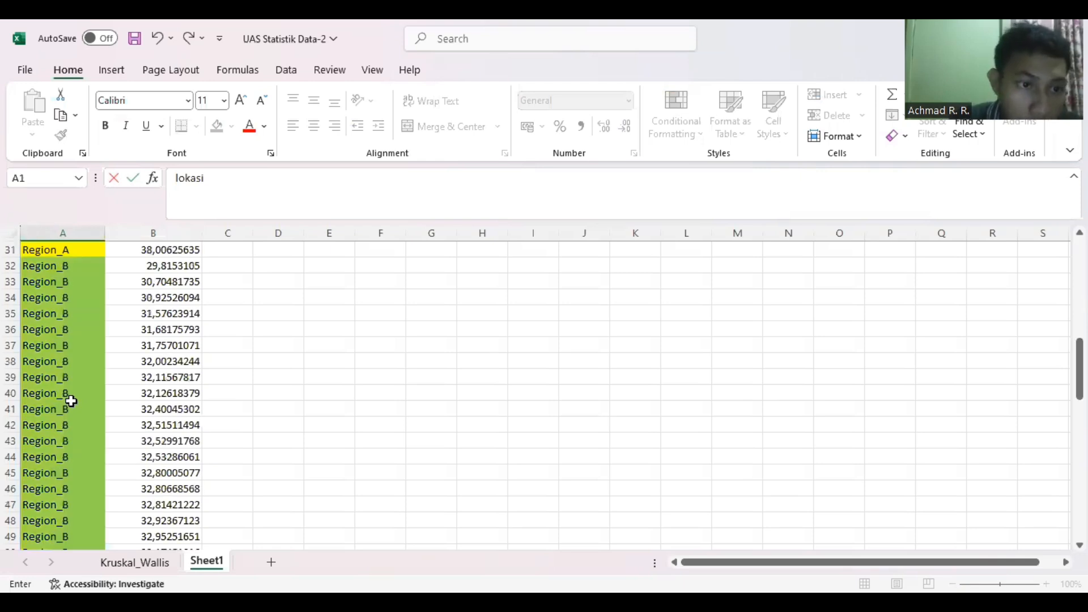
# Keep lokasi as the header in A1 and enter the header "urutan" in cell C1.
pyautogui.scroll(7, 62, 374)
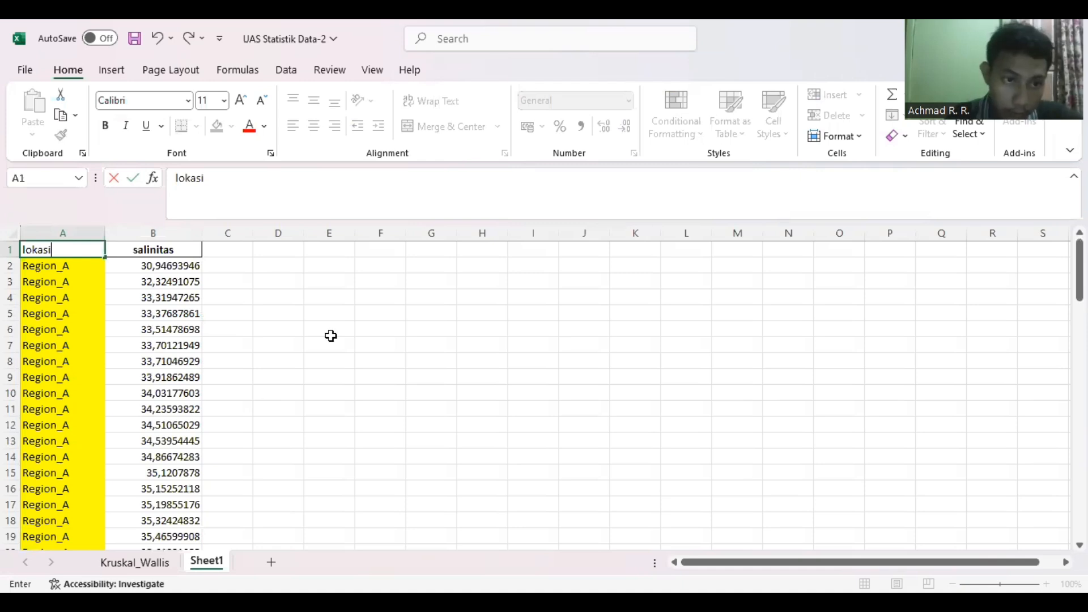
pyautogui.click(229, 252)
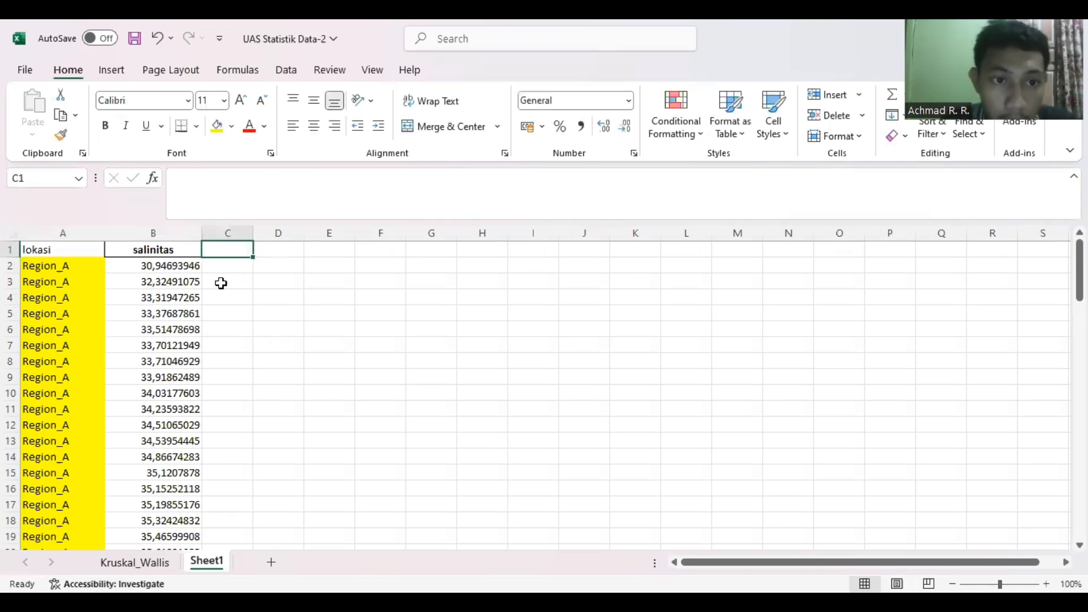
pyautogui.doubleClick(226, 247)
pyautogui.write('y')
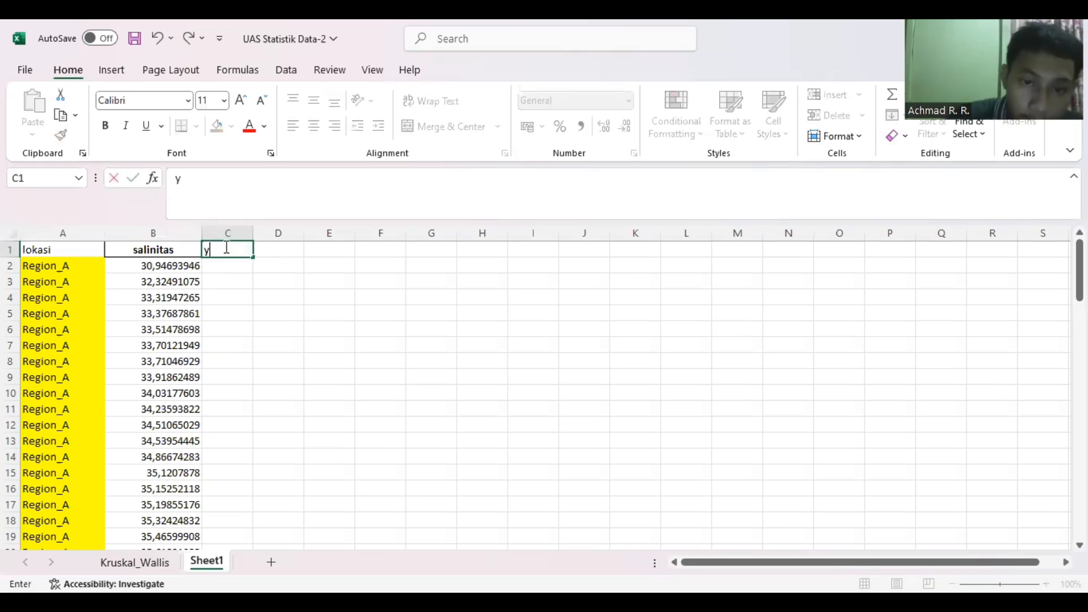
pyautogui.press('BackSpace')
pyautogui.write('ur')
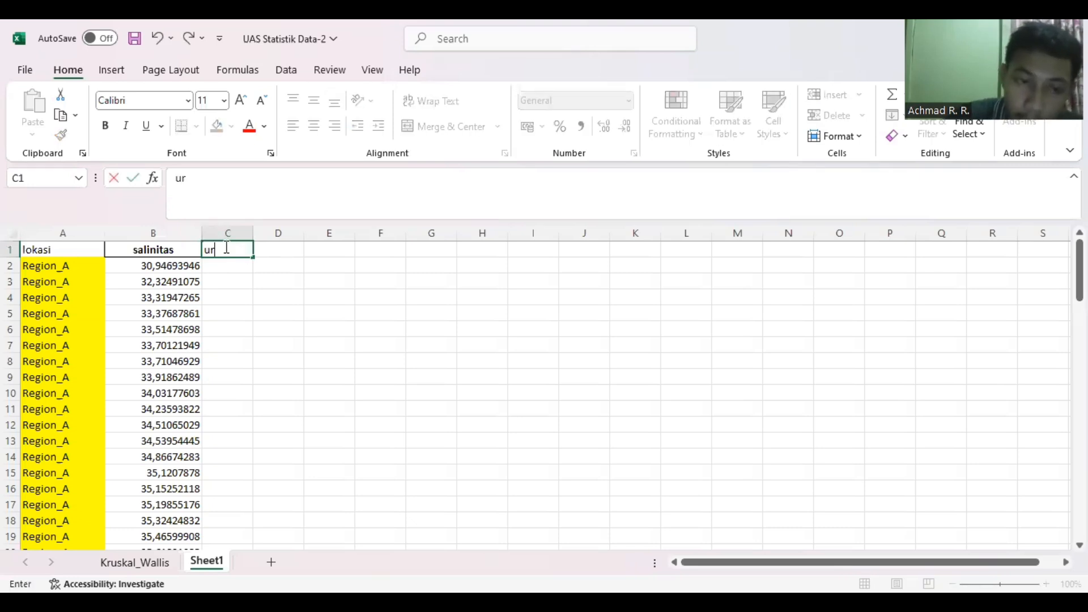
pyautogui.write('utan')
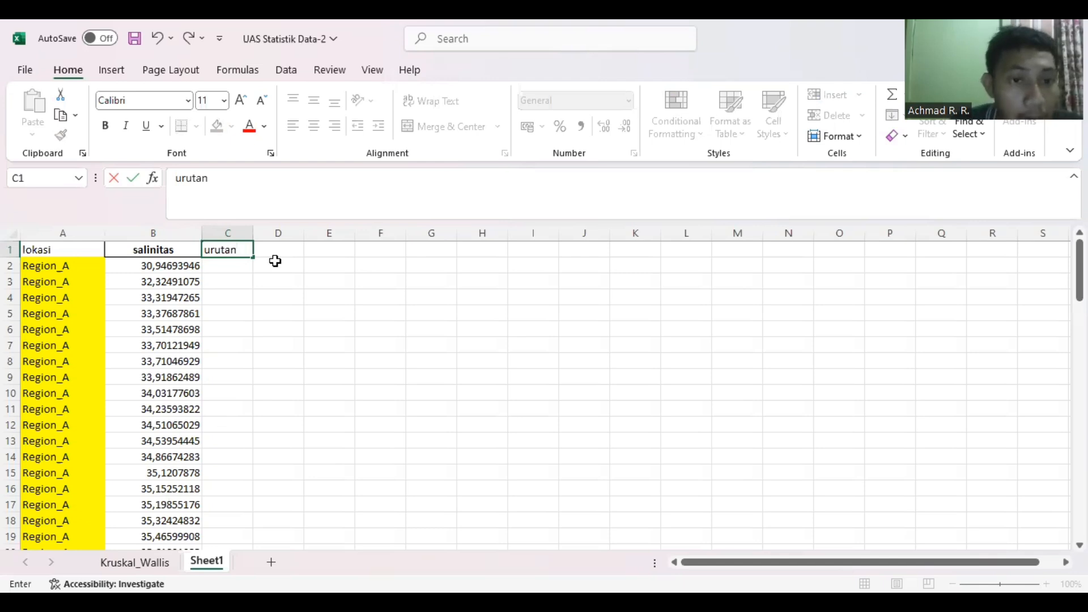
# Enter the header "rank" in cell D1, next to the urutan column.
pyautogui.click(279, 255)
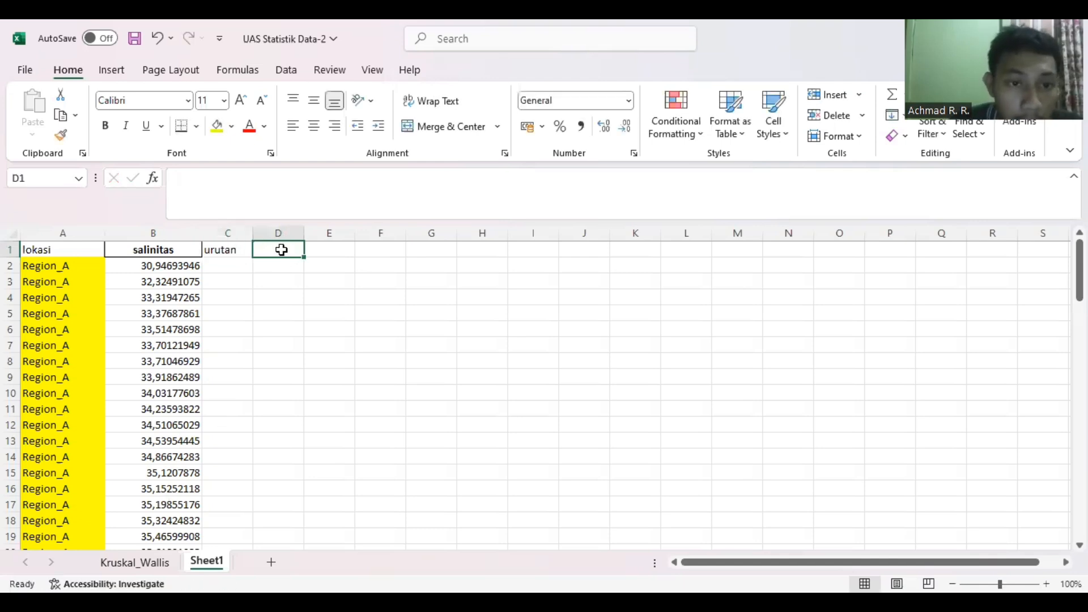
pyautogui.write('ra')
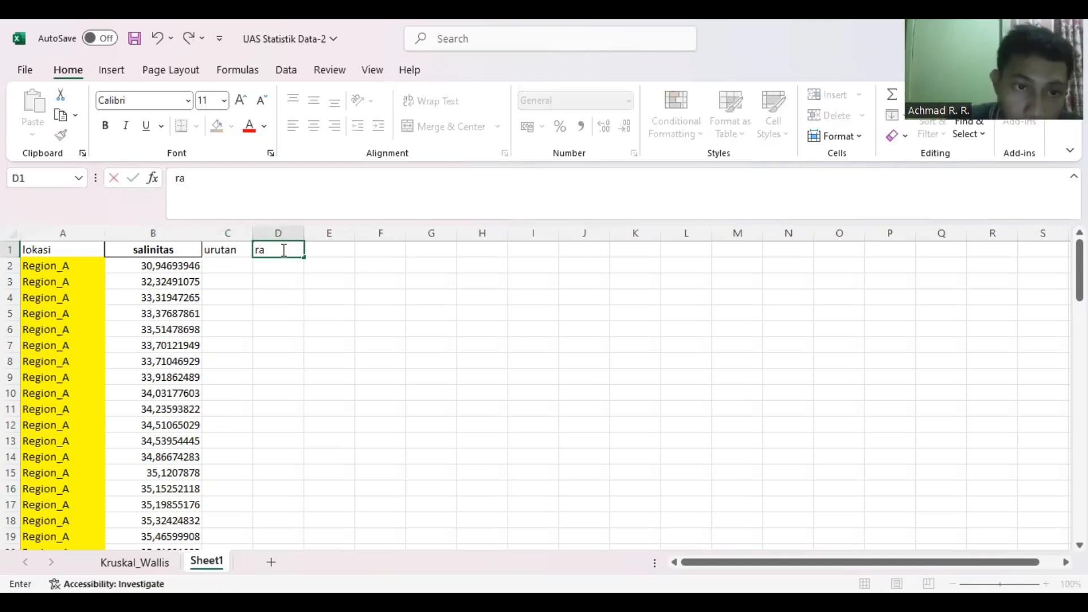
pyautogui.write('nk')
pyautogui.scroll(-2, 271, 345)
pyautogui.scroll(2, 96, 309)
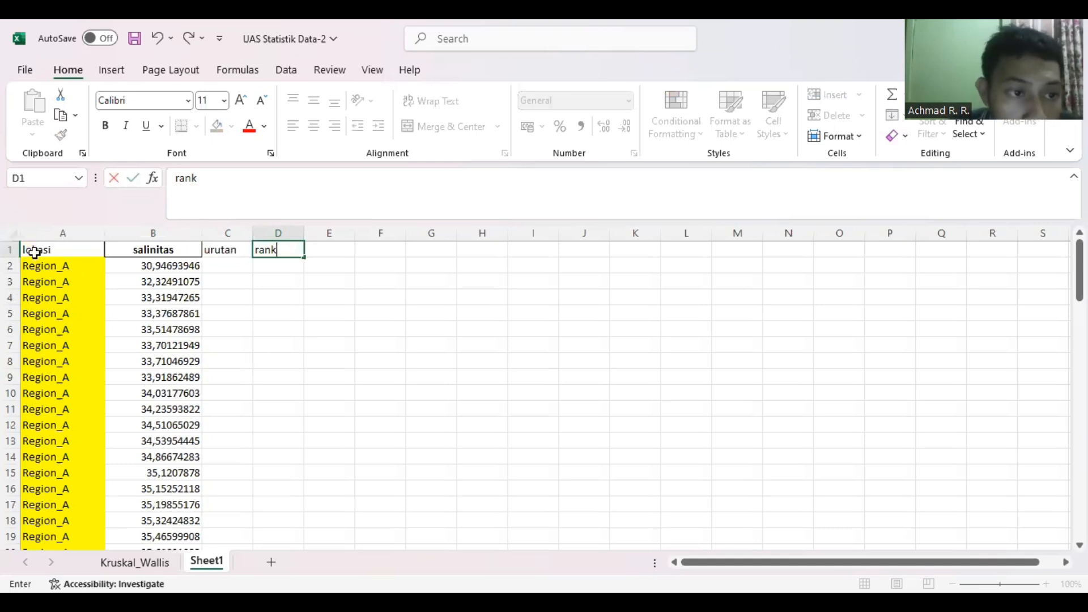
# Sort the whole table, headers excluded, by the salinitas cell values from smallest to largest.
pyautogui.click(33, 249)
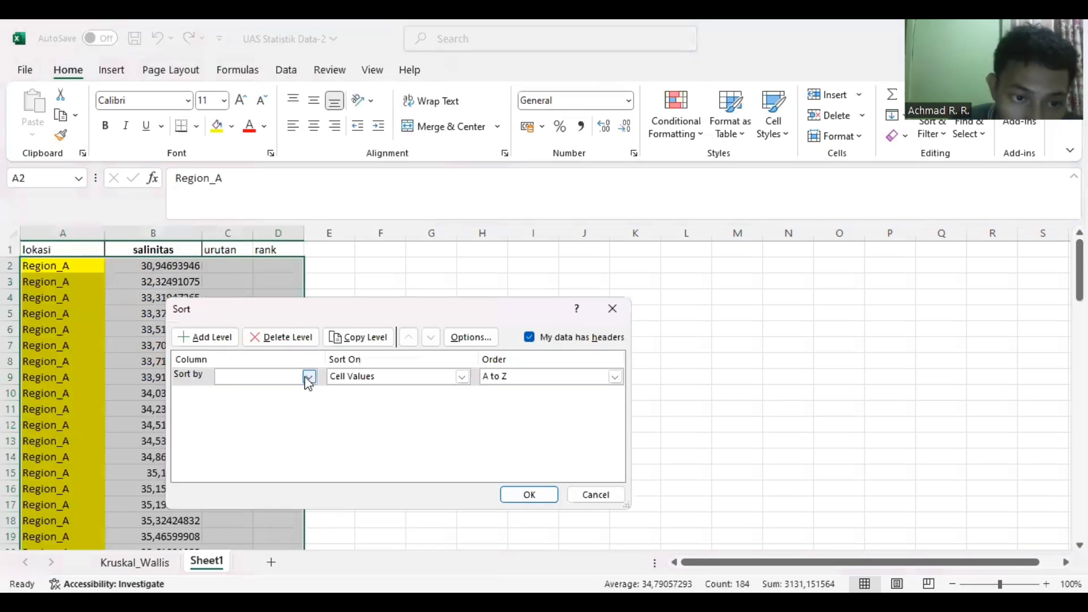
pyautogui.click(308, 378)
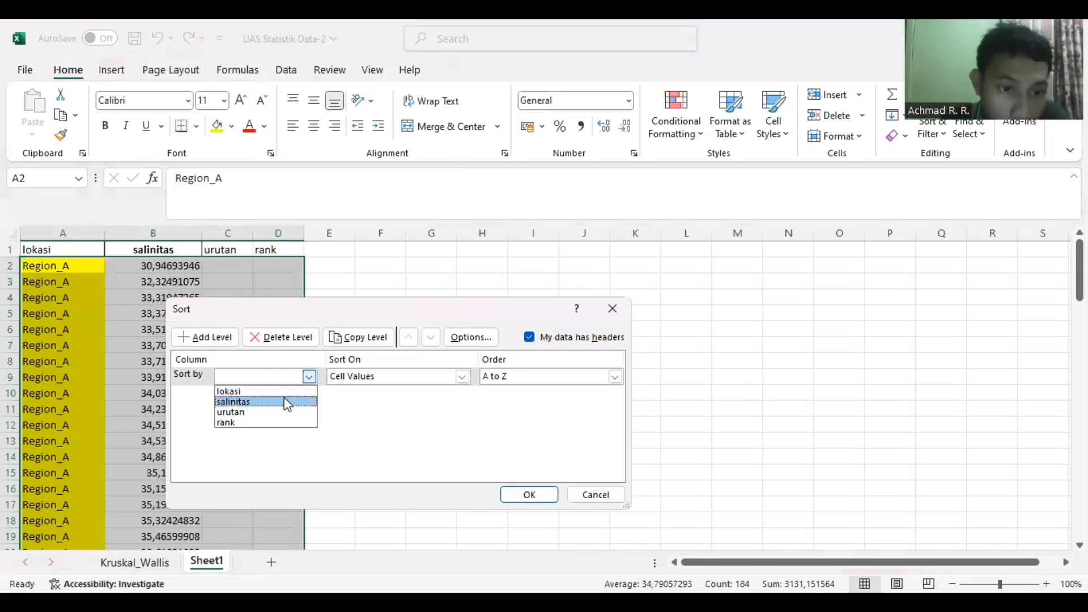
pyautogui.click(586, 380)
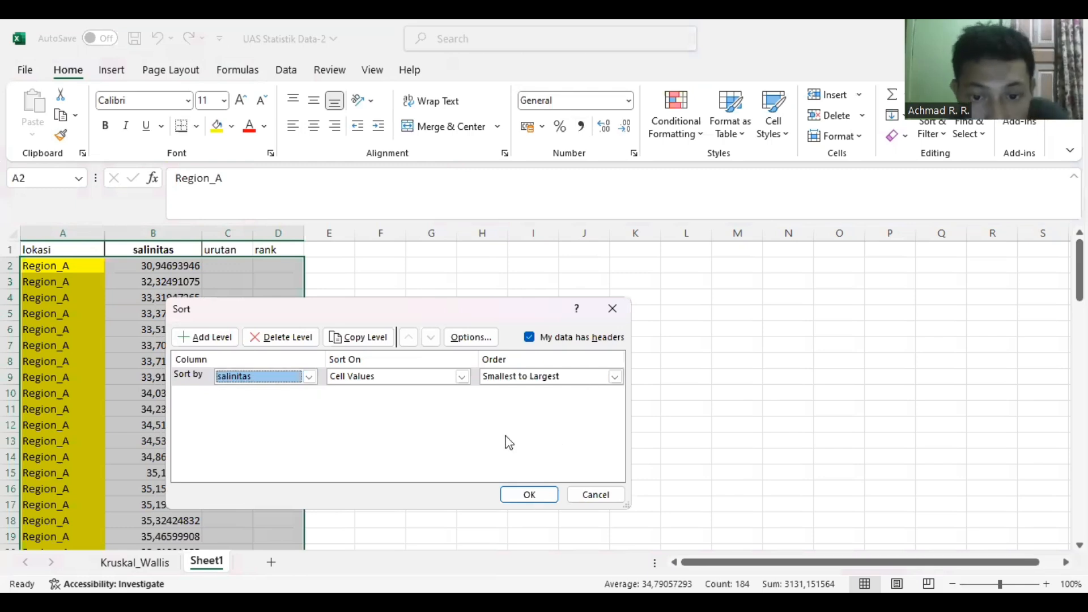
pyautogui.click(531, 497)
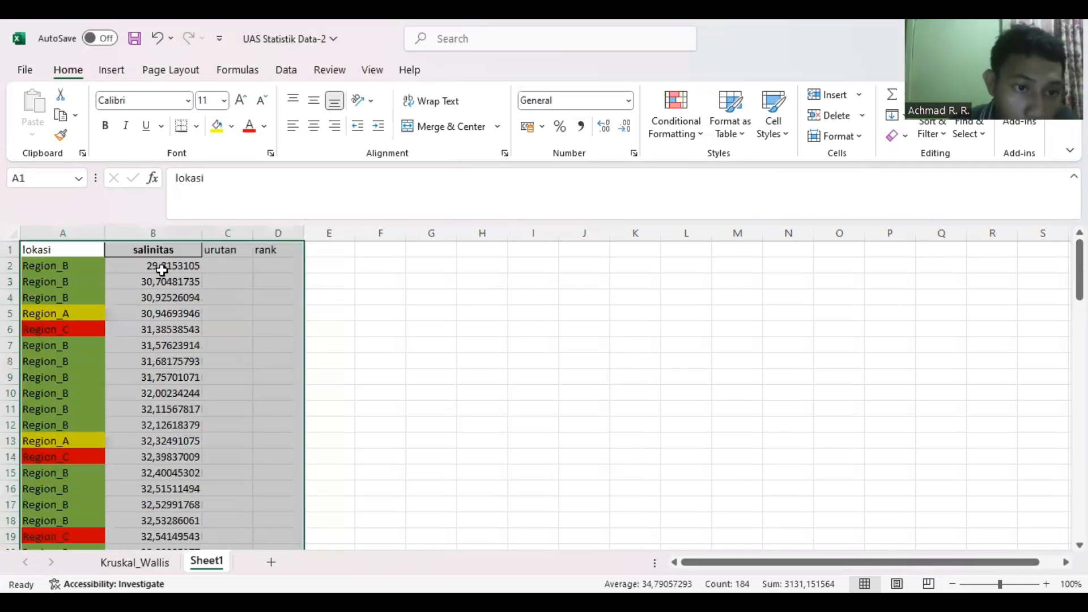
# Enter 1, 2 and 3 in C2:C4 and extend the series down the urutan column to 90 in row 91.
pyautogui.click(227, 265)
pyautogui.write('1')
pyautogui.press('Return')
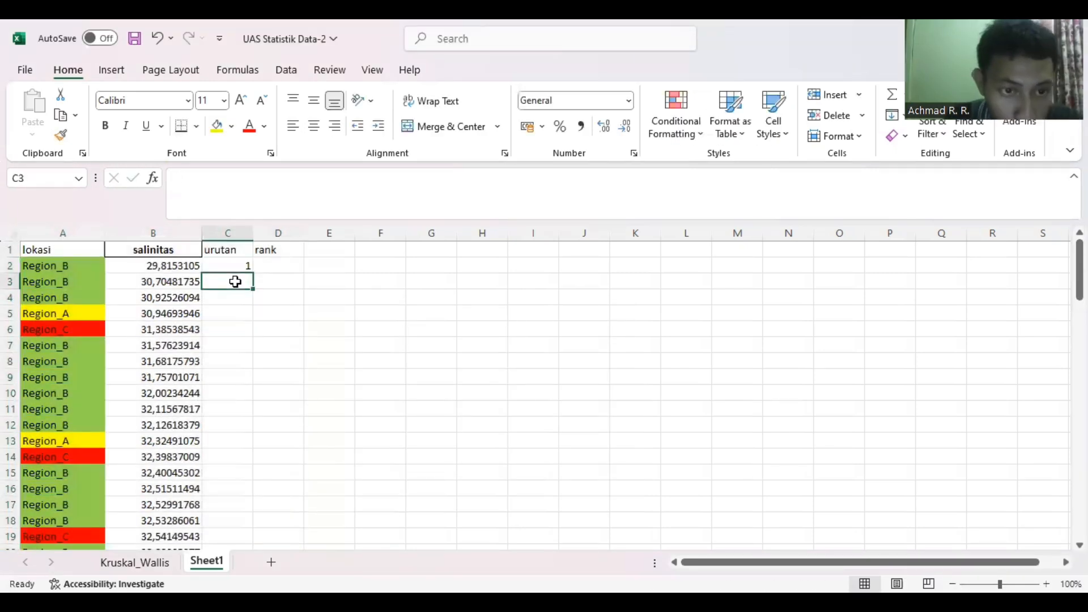
pyautogui.write('2')
pyautogui.press('Return')
pyautogui.write('3')
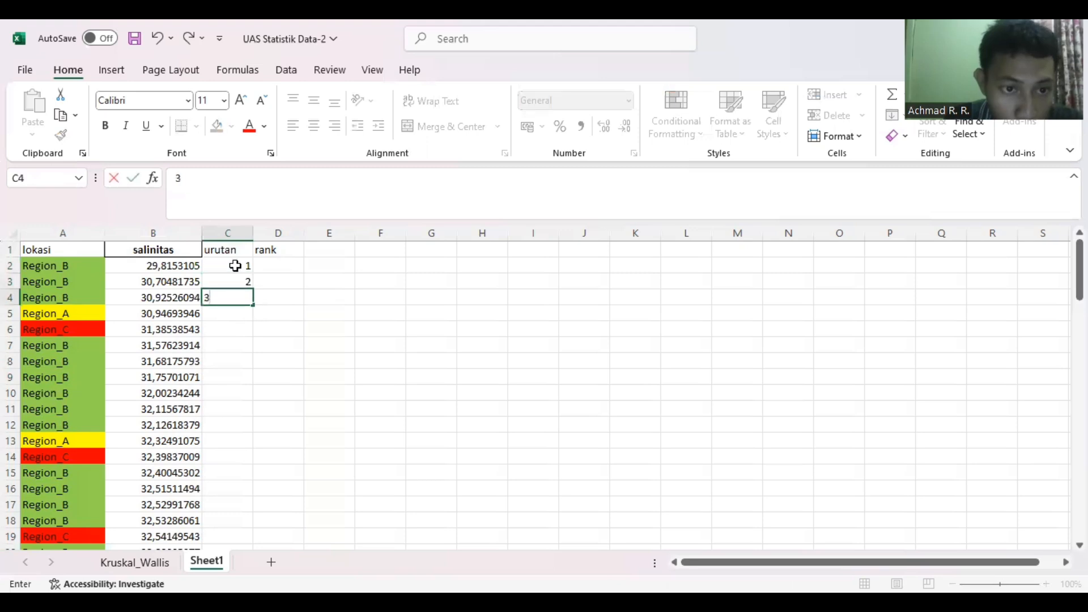
pyautogui.moveTo(227, 264); pyautogui.dragTo(245, 301)
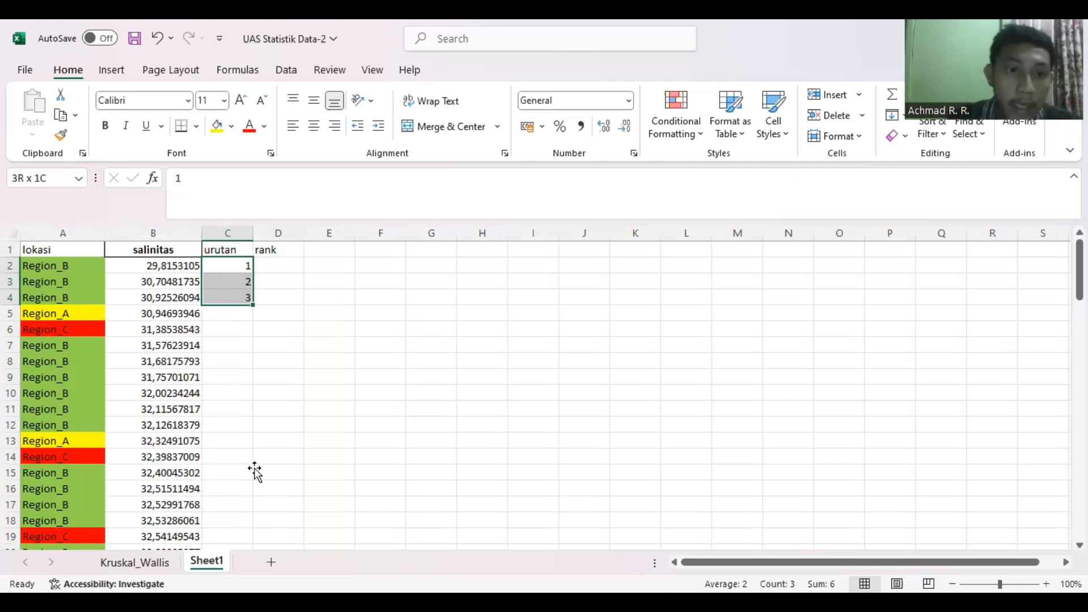
pyautogui.doubleClick(253, 305)
pyautogui.scroll(20, 290, 269)
# Examine the sorted salinitas values and their urutan numbers down the whole table.
pyautogui.click(291, 266)
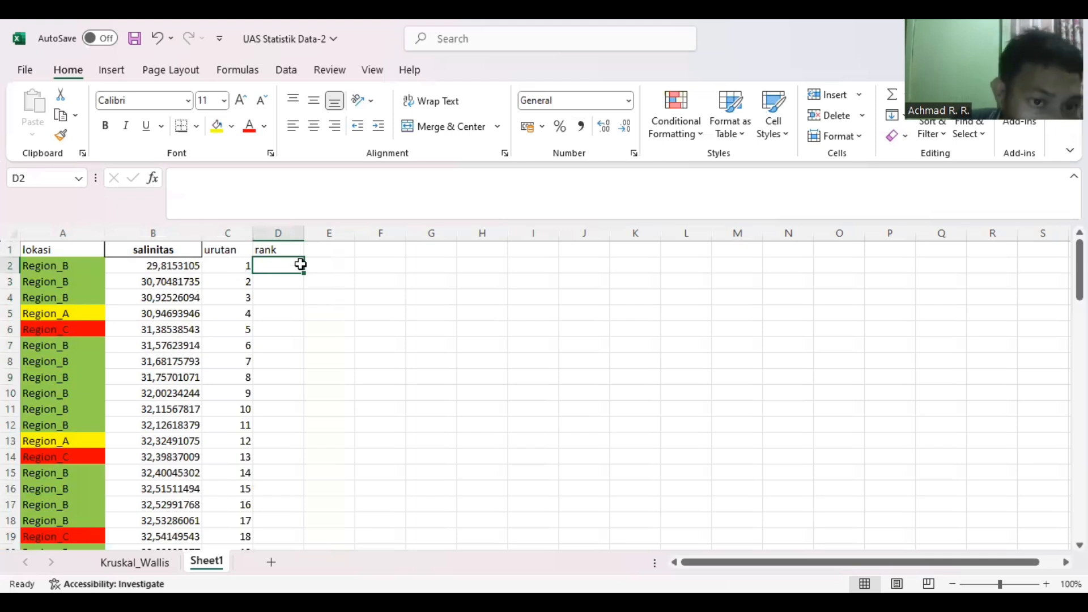
pyautogui.doubleClick(288, 269)
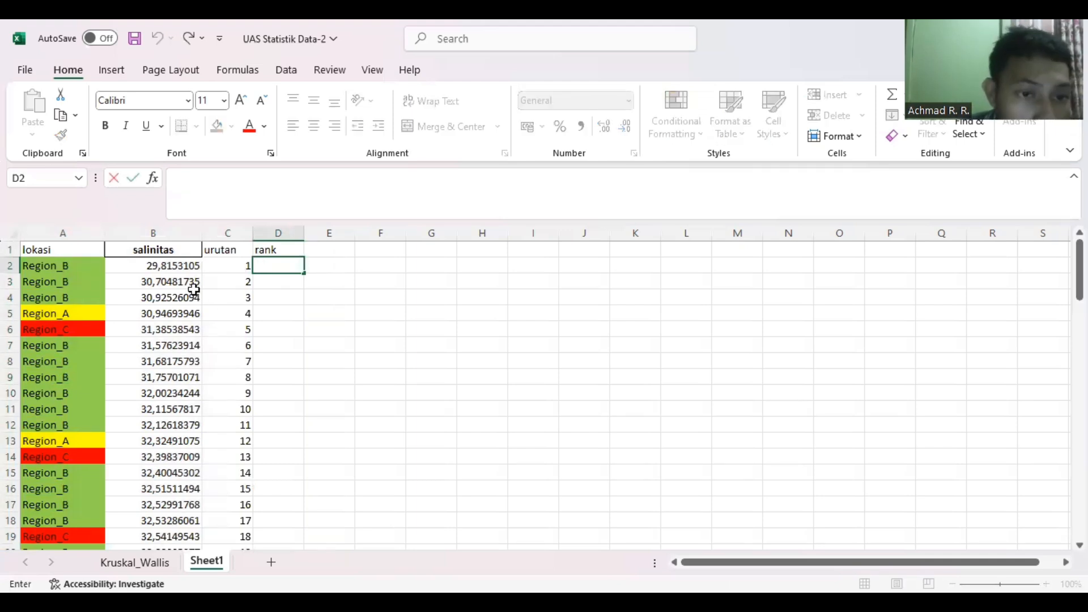
pyautogui.scroll(-3, 194, 289)
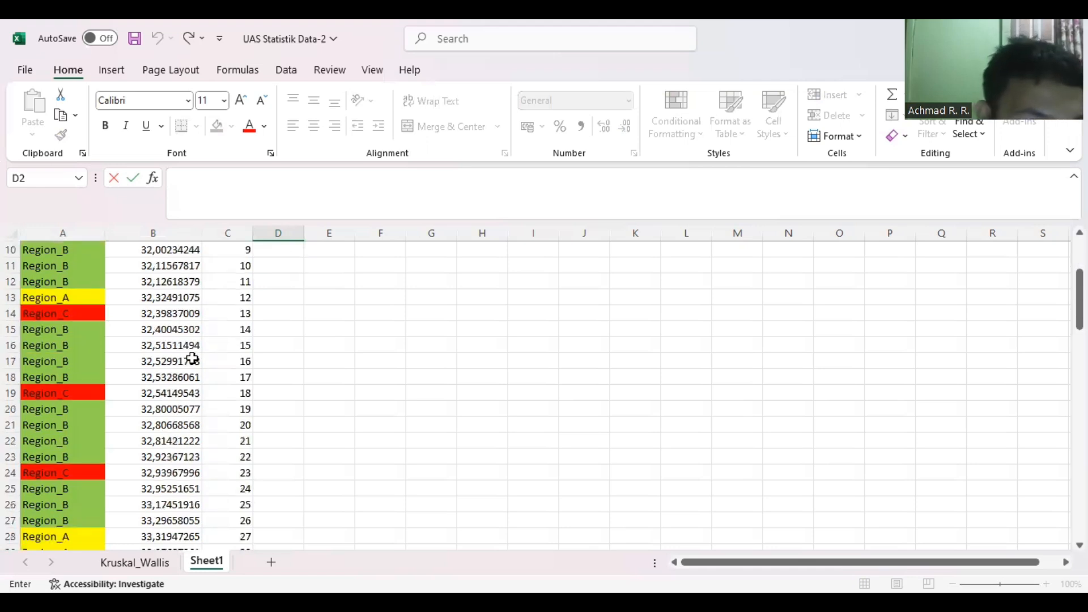
pyautogui.scroll(-1, 193, 358)
pyautogui.scroll(-3, 192, 358)
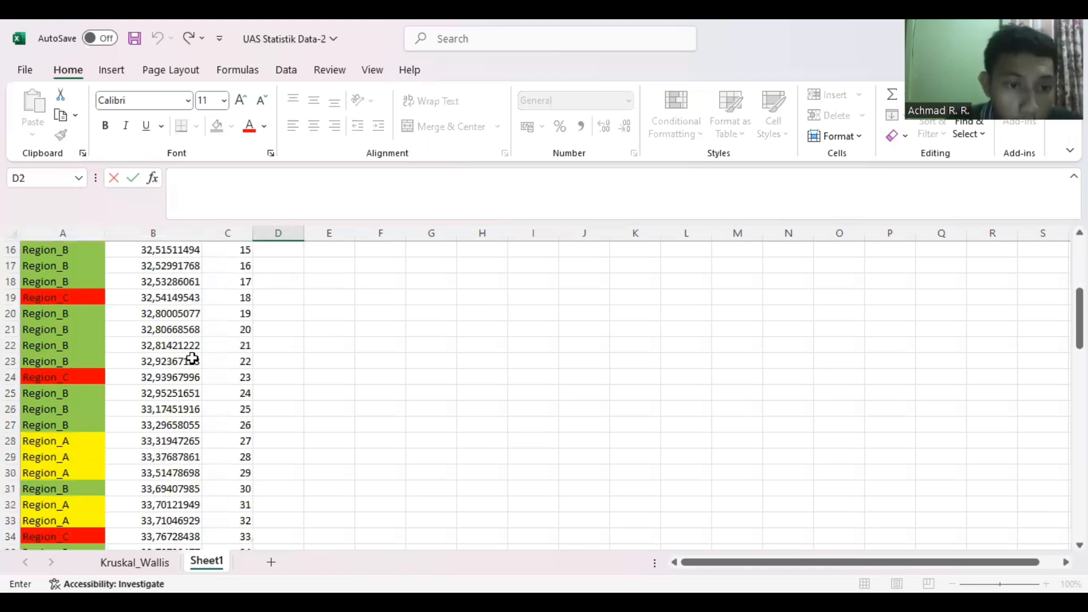
pyautogui.scroll(-2, 193, 358)
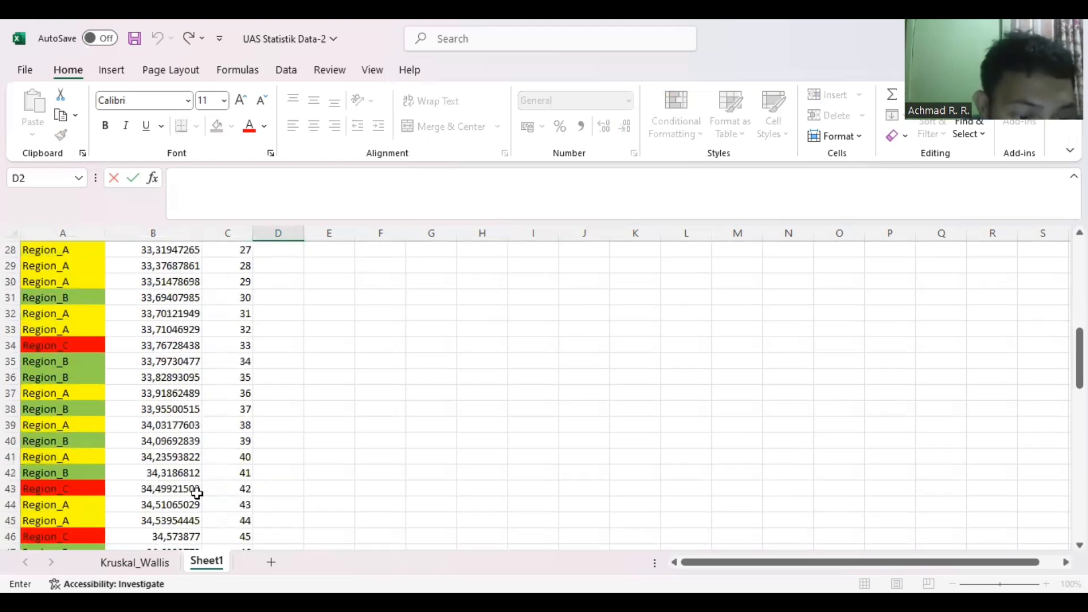
pyautogui.scroll(-1, 195, 509)
pyautogui.scroll(-2, 195, 528)
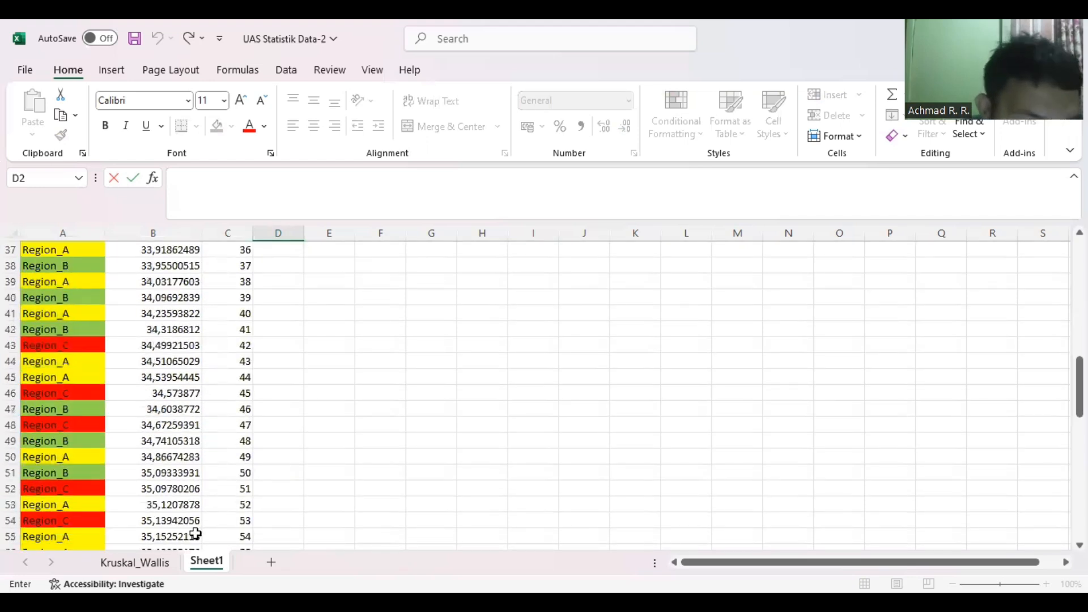
pyautogui.scroll(-4, 195, 534)
pyautogui.scroll(-3, 195, 527)
pyautogui.scroll(11, 198, 481)
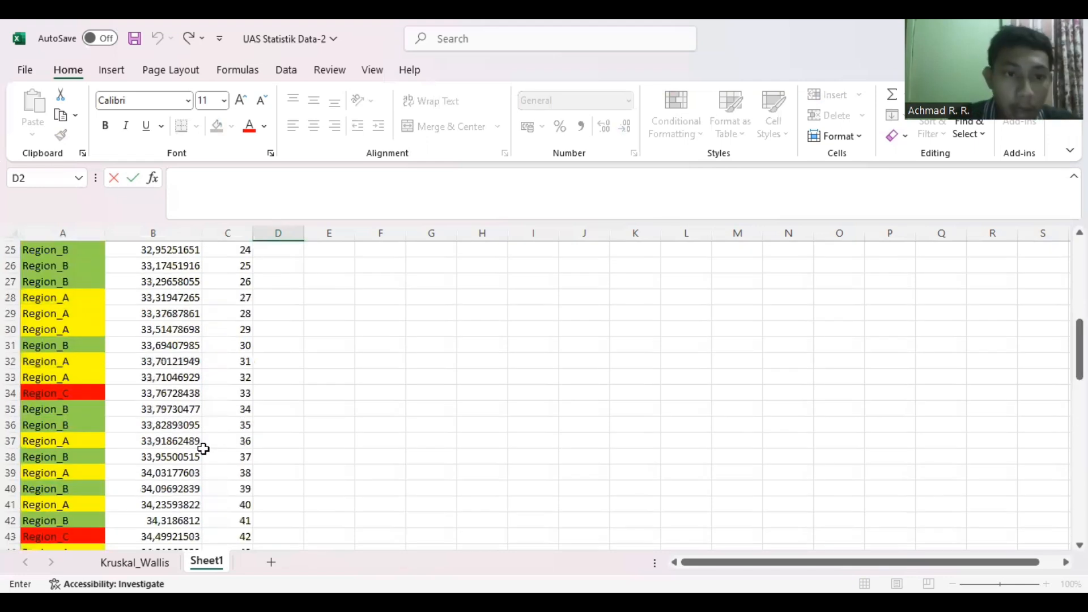
pyautogui.scroll(8, 289, 272)
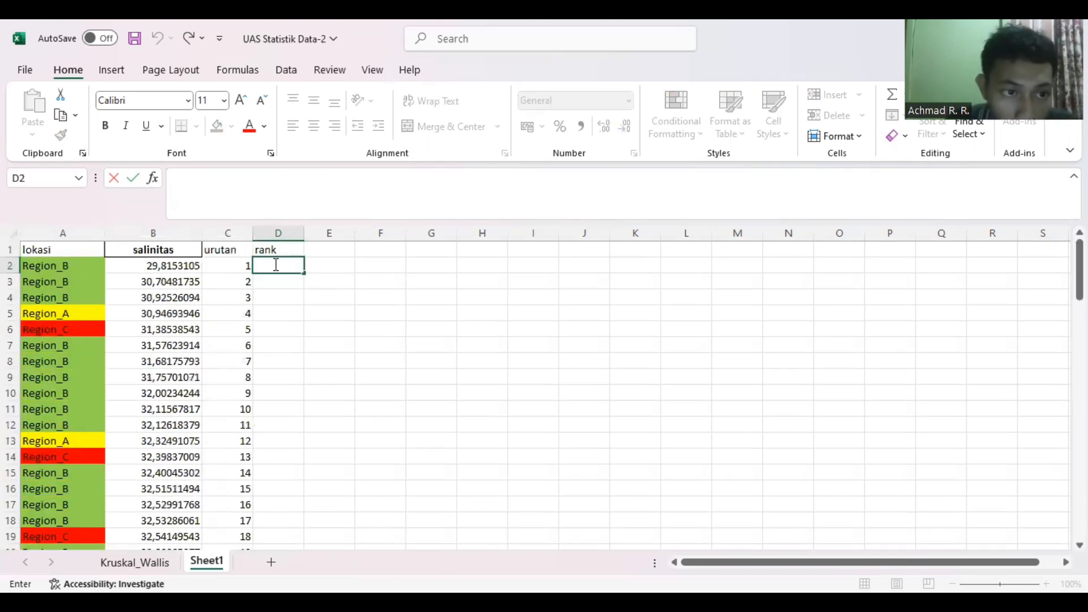
# Enter 1 and 2 in D2:D3 and extend the series down the rank column to 90 in row 91.
pyautogui.click(276, 264)
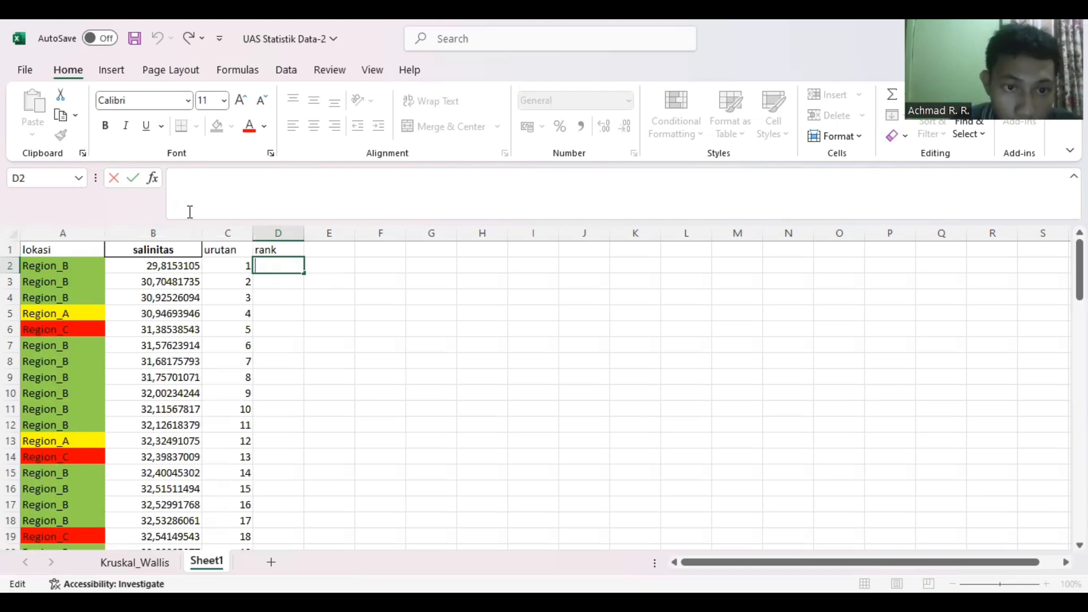
pyautogui.write('1')
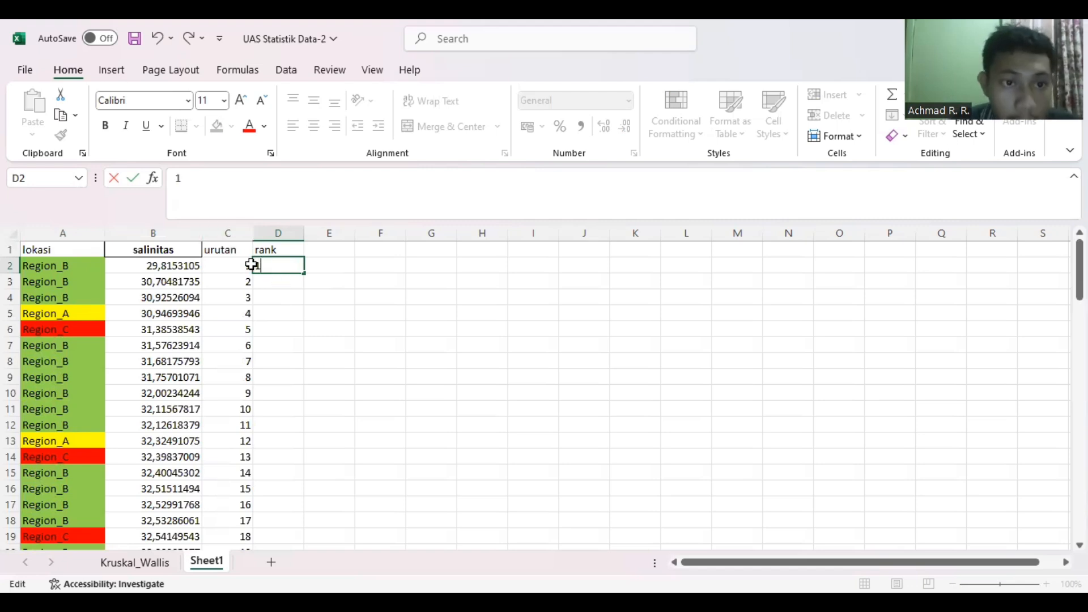
pyautogui.press('Return')
pyautogui.write('2')
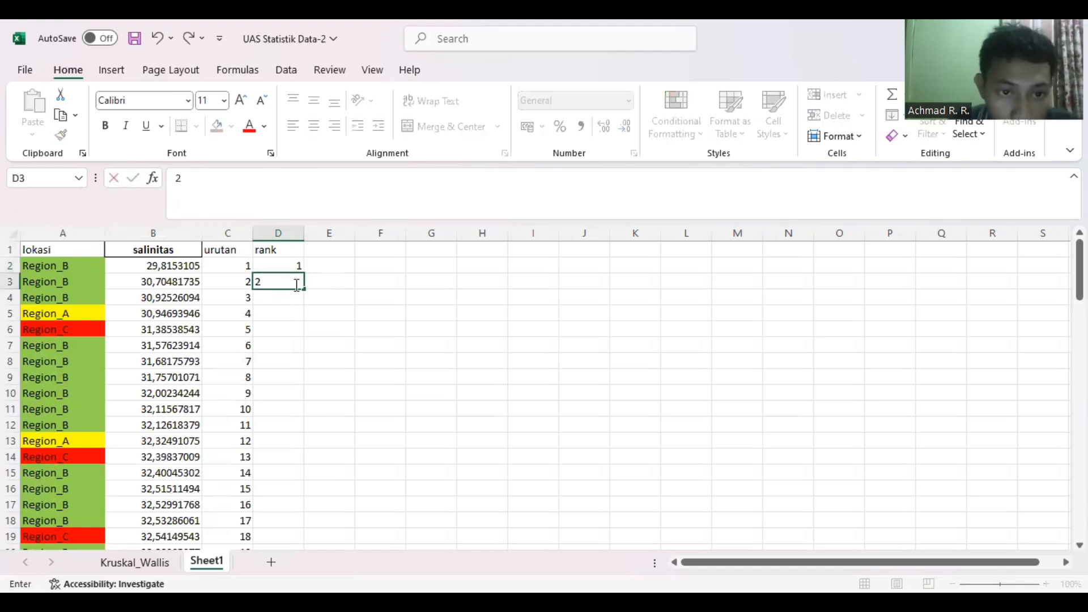
pyautogui.moveTo(294, 267); pyautogui.dragTo(303, 574)
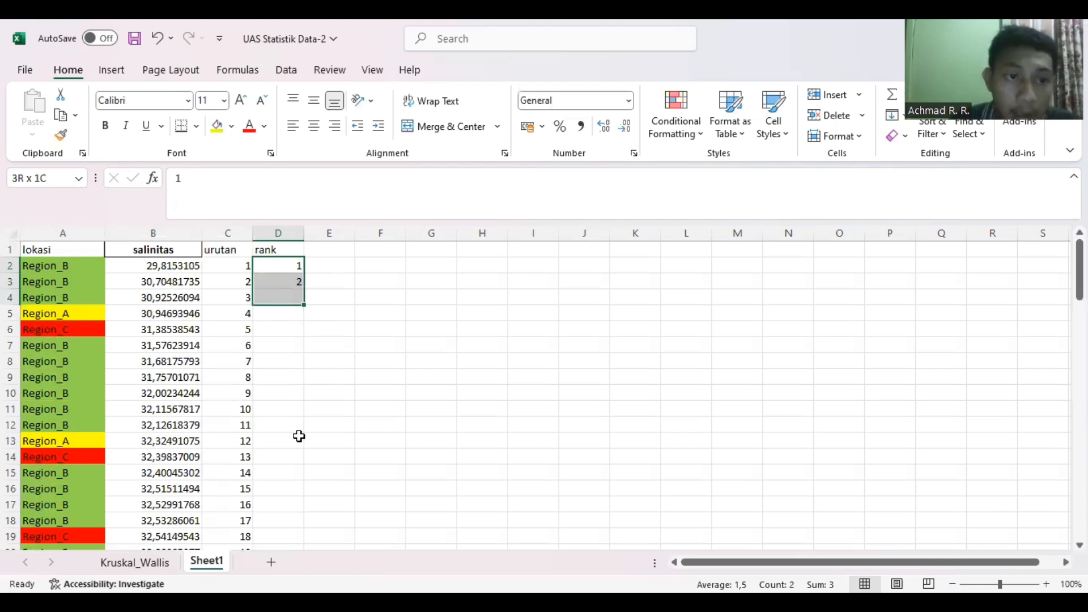
pyautogui.doubleClick(303, 305)
pyautogui.click(382, 313)
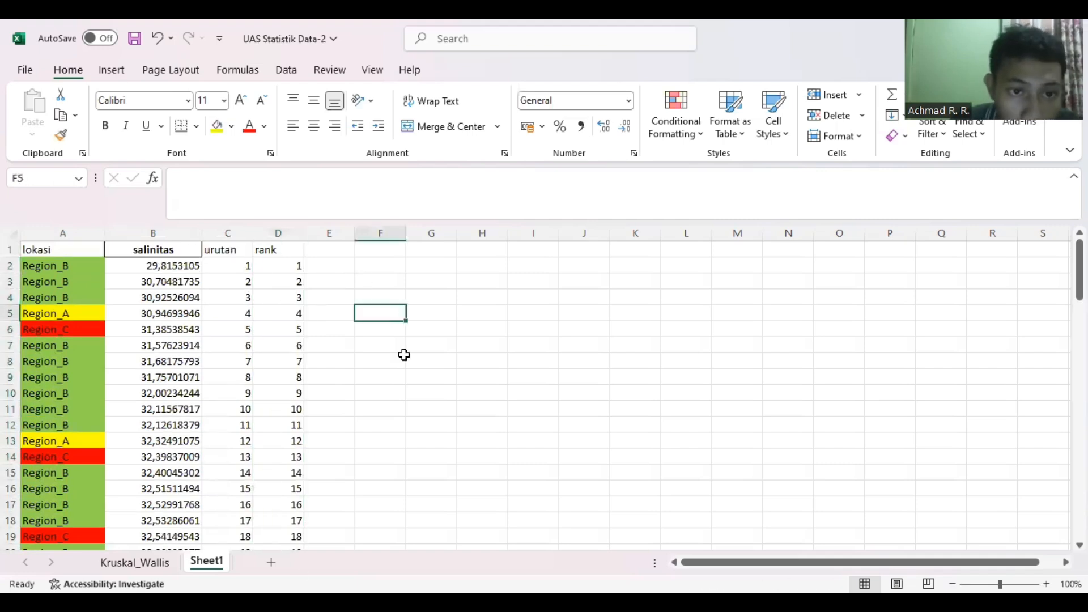
pyautogui.click(391, 375)
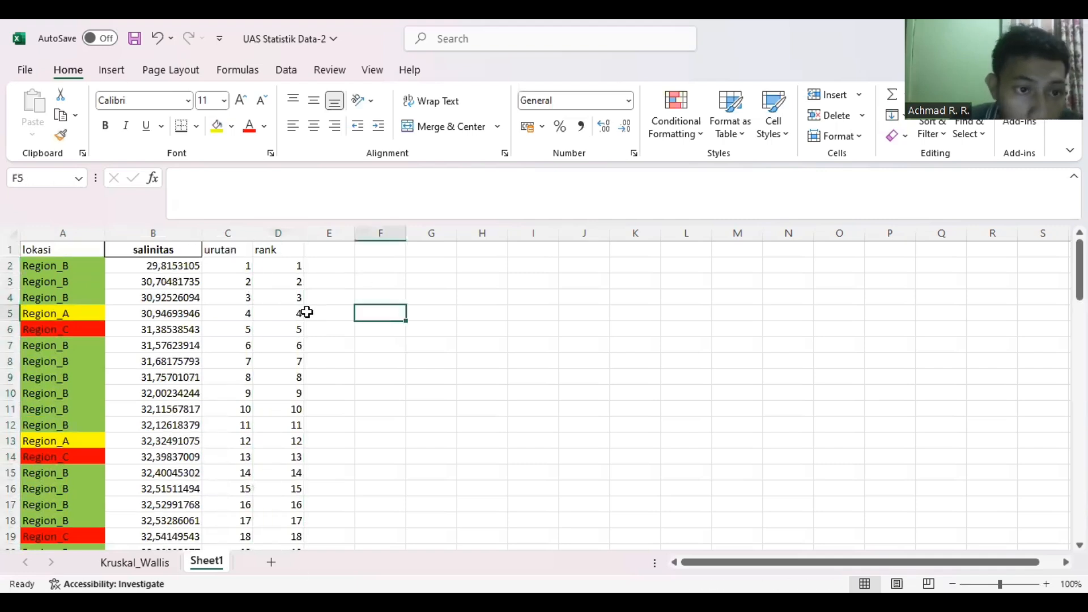
# Sort the whole table, A1:D91 with headers, by the lokasi cell values from A to Z.
pyautogui.click(25, 249)
pyautogui.keyDown('shift'); pyautogui.click(283, 533); pyautogui.keyUp('shift')
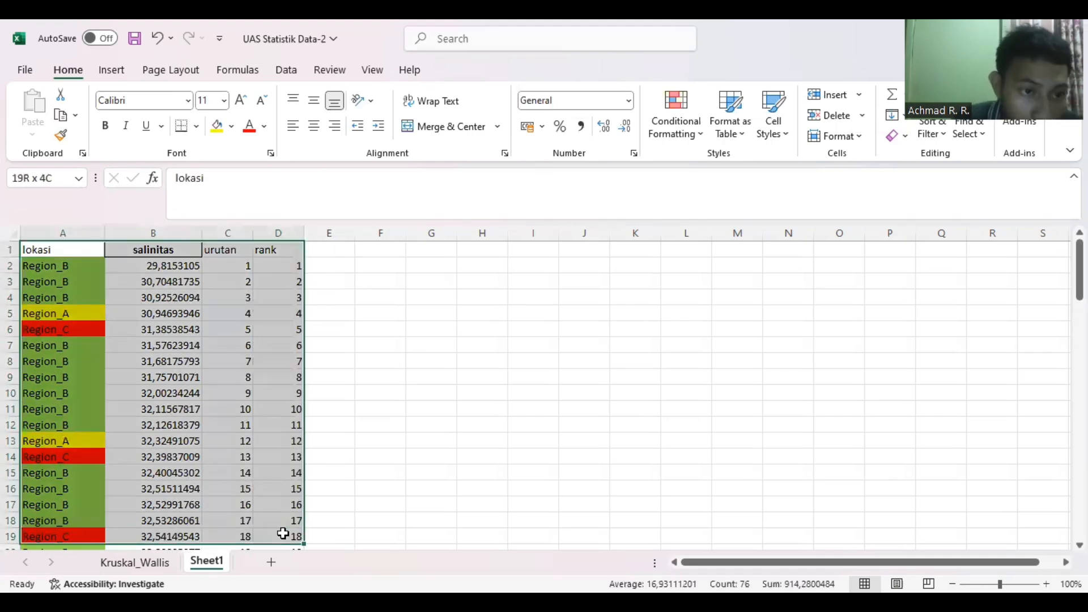
pyautogui.moveTo(283, 533); pyautogui.dragTo(286, 545)
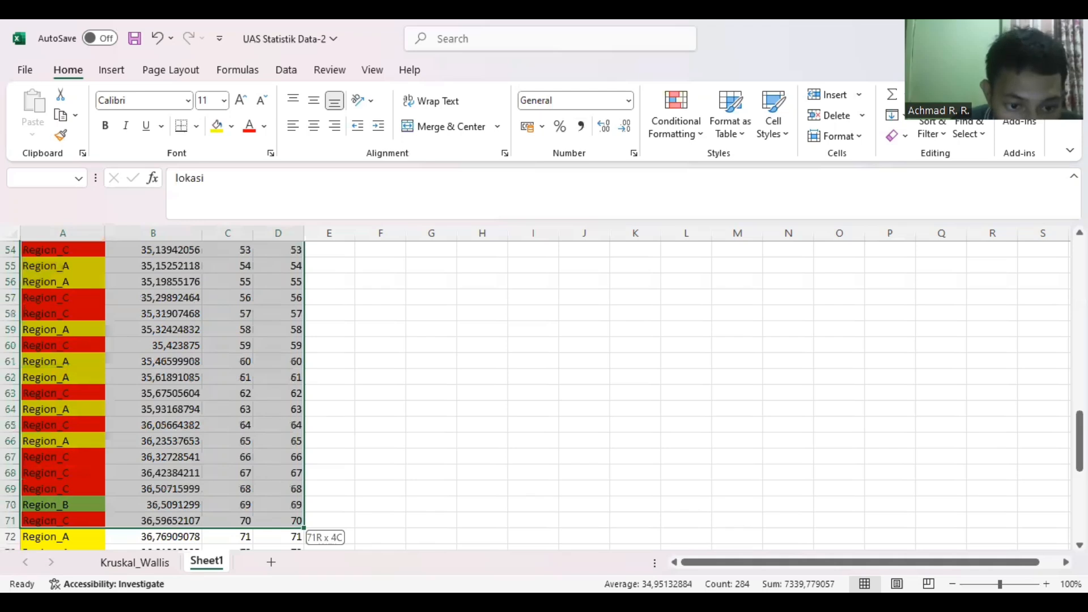
pyautogui.moveTo(305, 416); pyautogui.dragTo(306, 417)
pyautogui.scroll(-9, 306, 416)
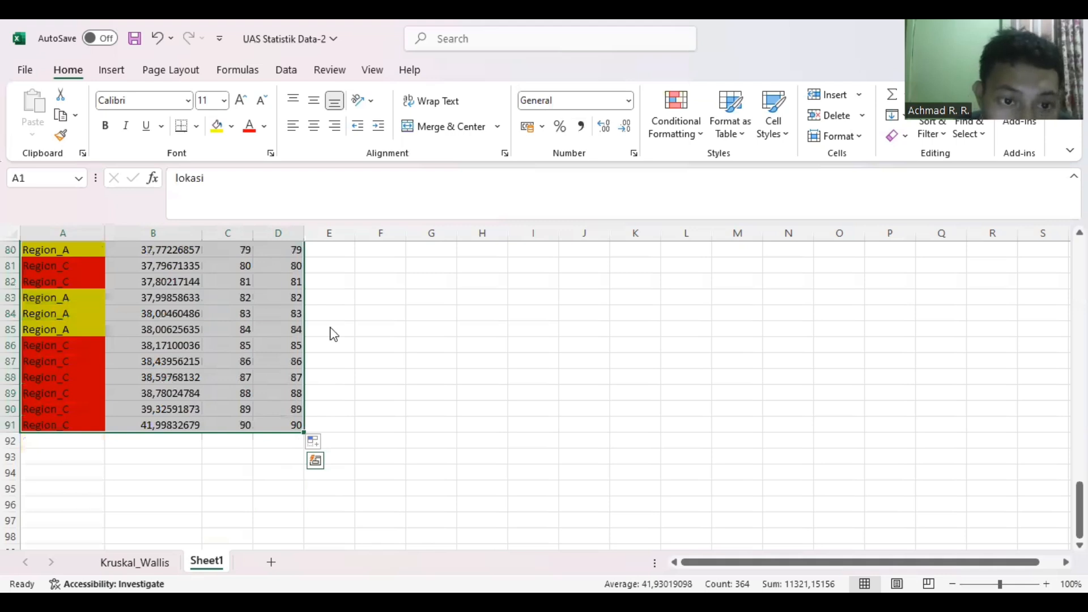
pyautogui.click(465, 457)
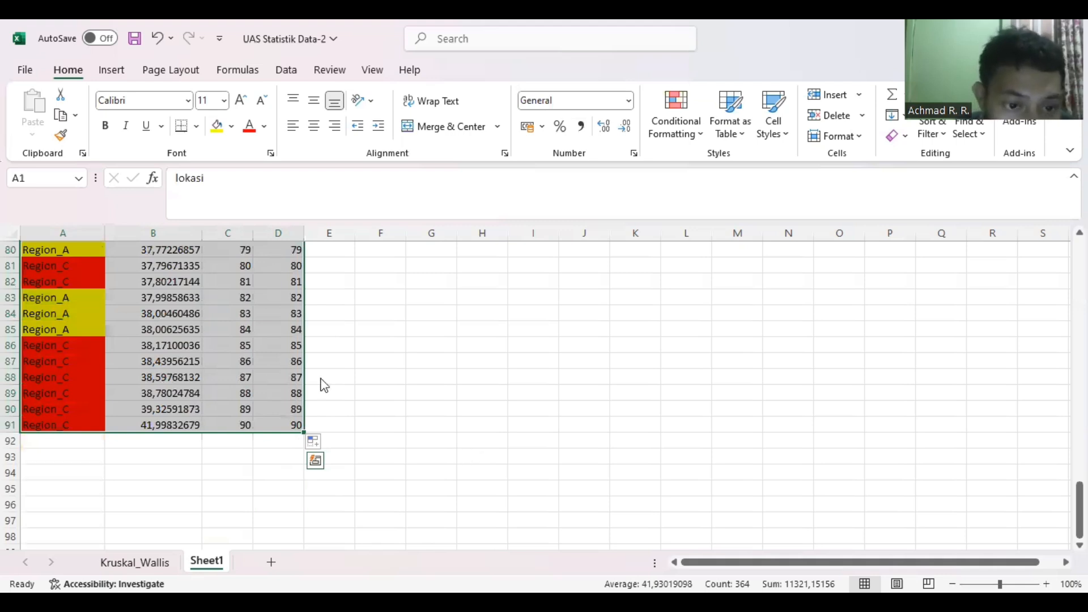
pyautogui.click(310, 377)
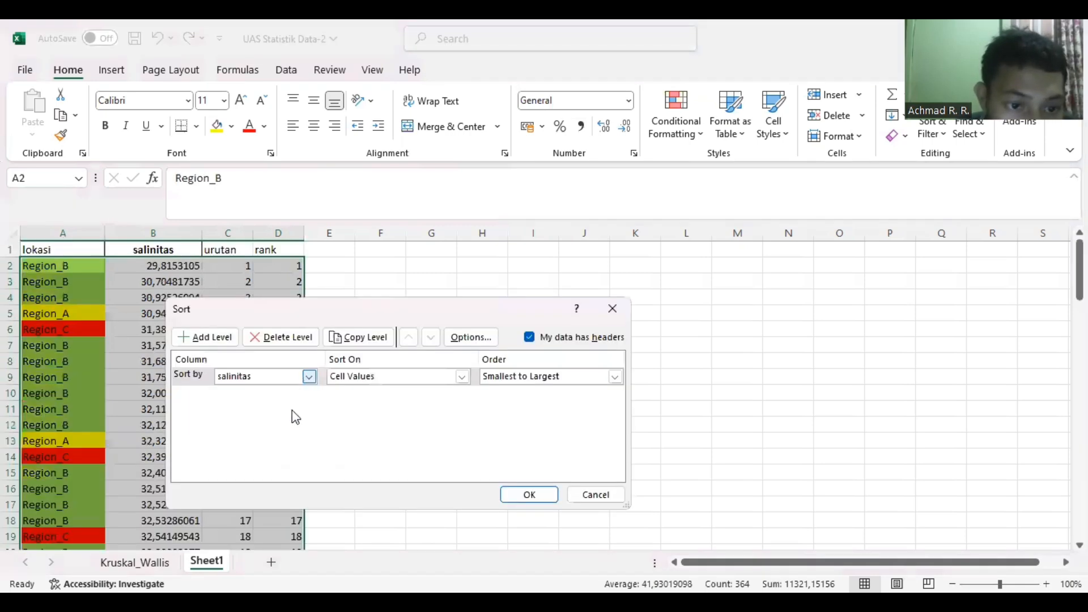
pyautogui.press('Return')
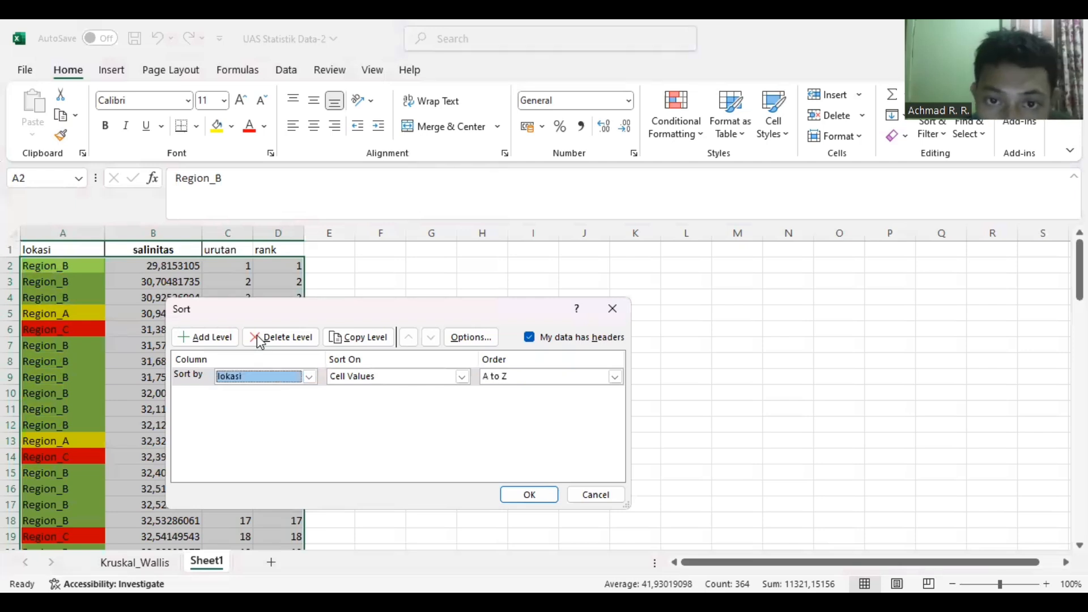
pyautogui.press('Return')
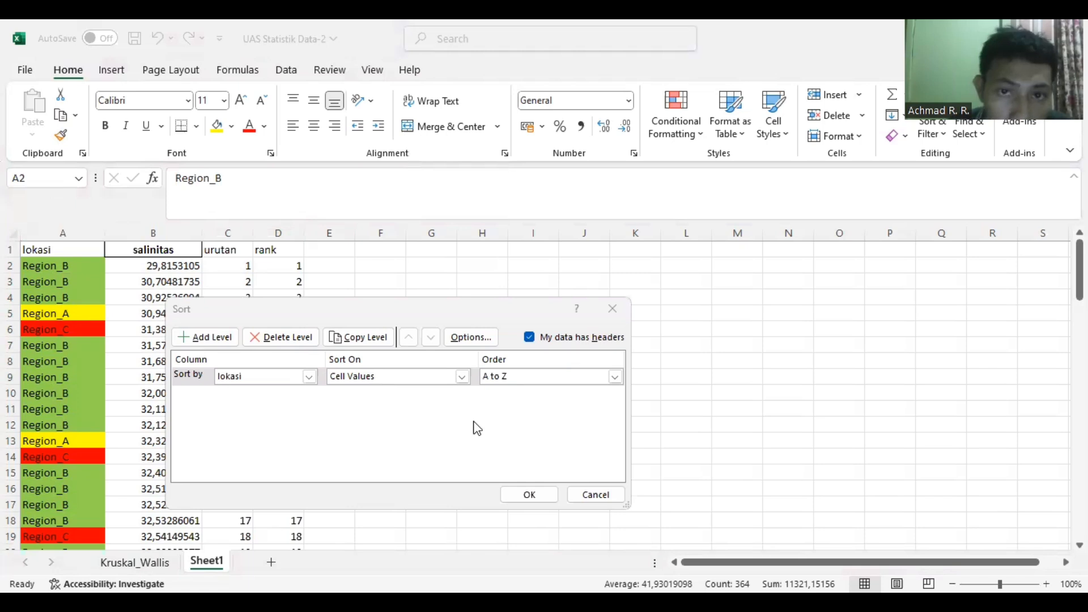
pyautogui.click(458, 435)
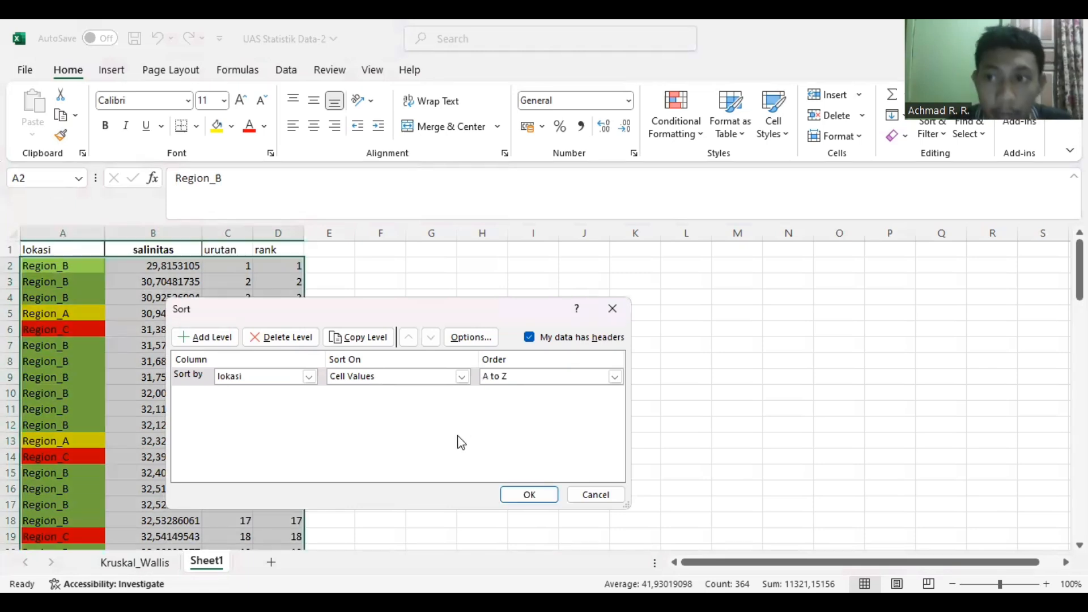
pyautogui.click(530, 496)
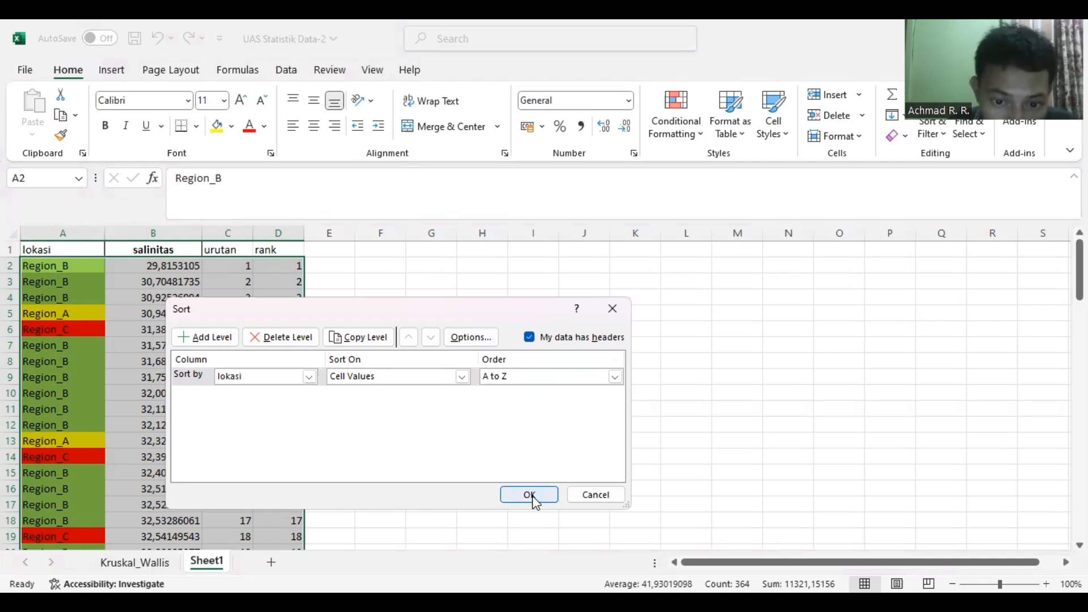
pyautogui.press('Return')
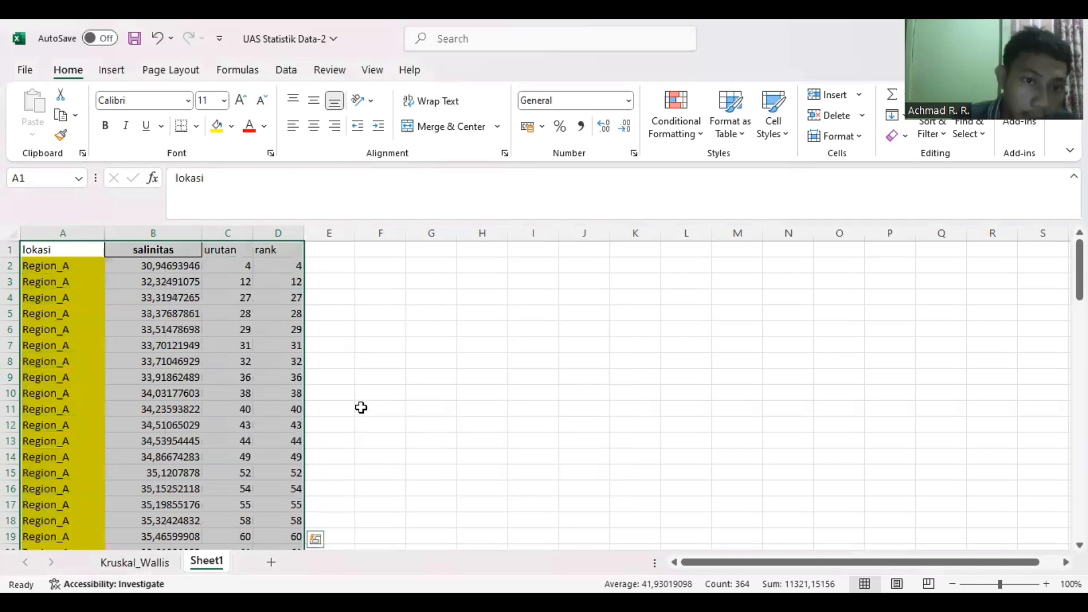
# Enter the row labels region a, region b and region c in cells F10, F11 and F12.
pyautogui.click(388, 399)
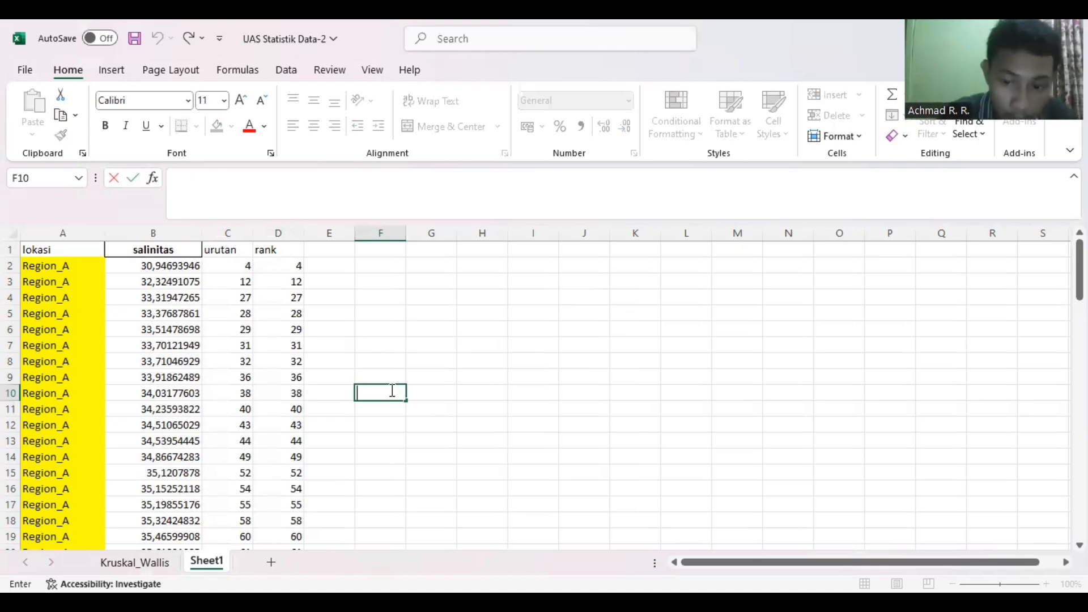
pyautogui.write('rat')
pyautogui.press('BackSpace')
pyautogui.press('BackSpace')
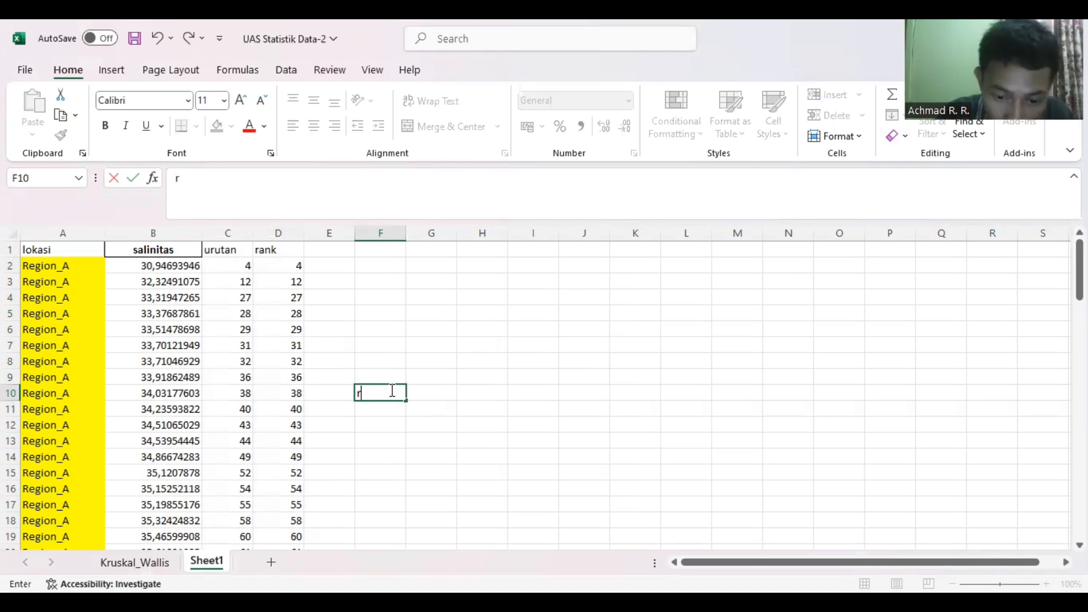
pyautogui.write('eguan')
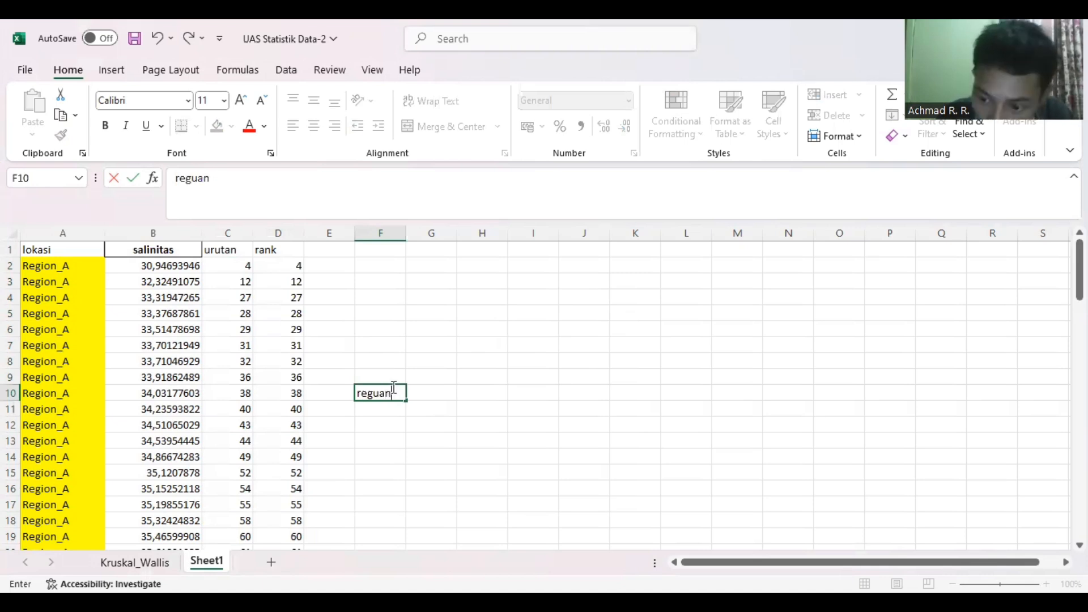
pyautogui.press('BackSpace')
pyautogui.press('BackSpace')
pyautogui.press('BackSpace')
pyautogui.write('ion')
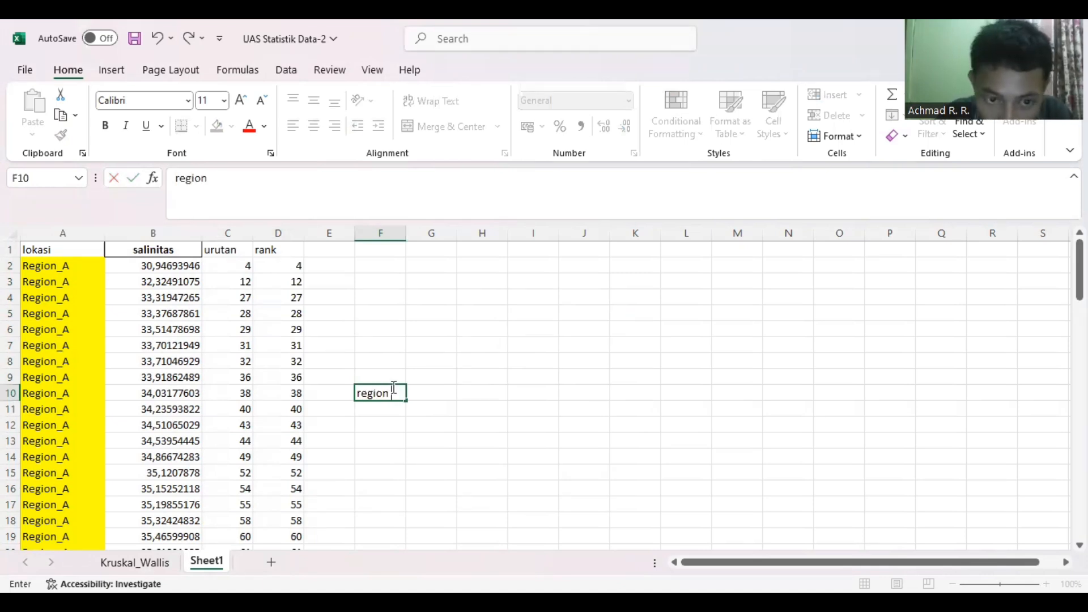
pyautogui.write(' a')
pyautogui.press('Return')
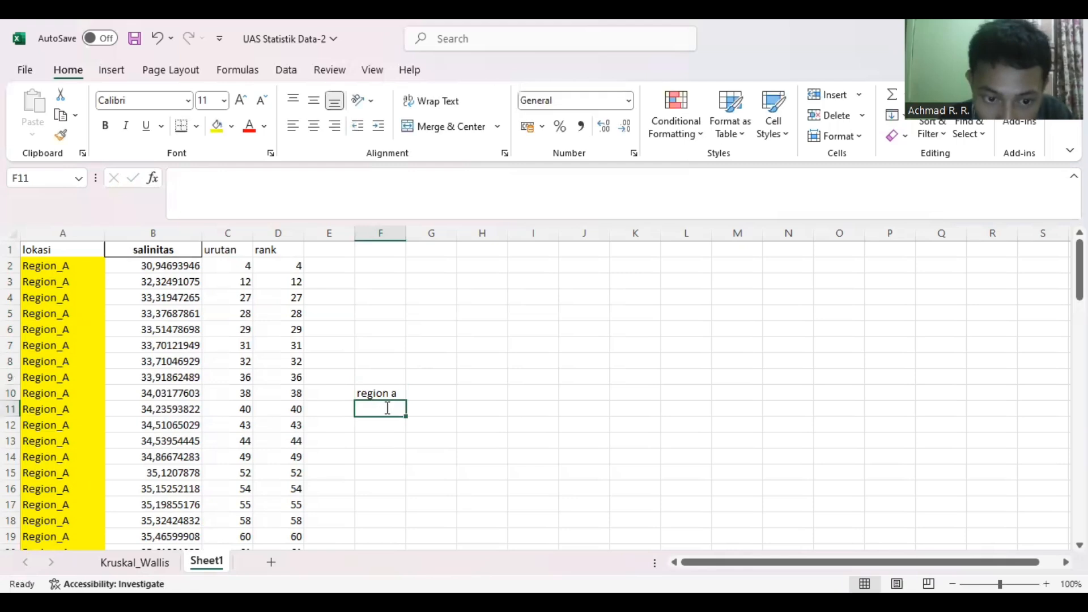
pyautogui.write('region b')
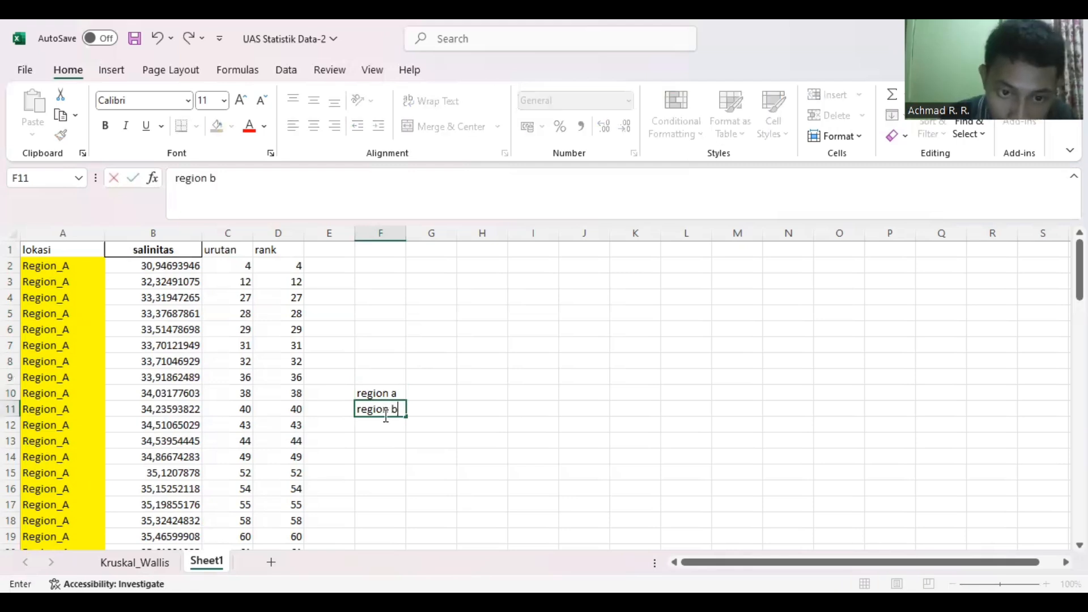
pyautogui.press('Return')
pyautogui.write('r')
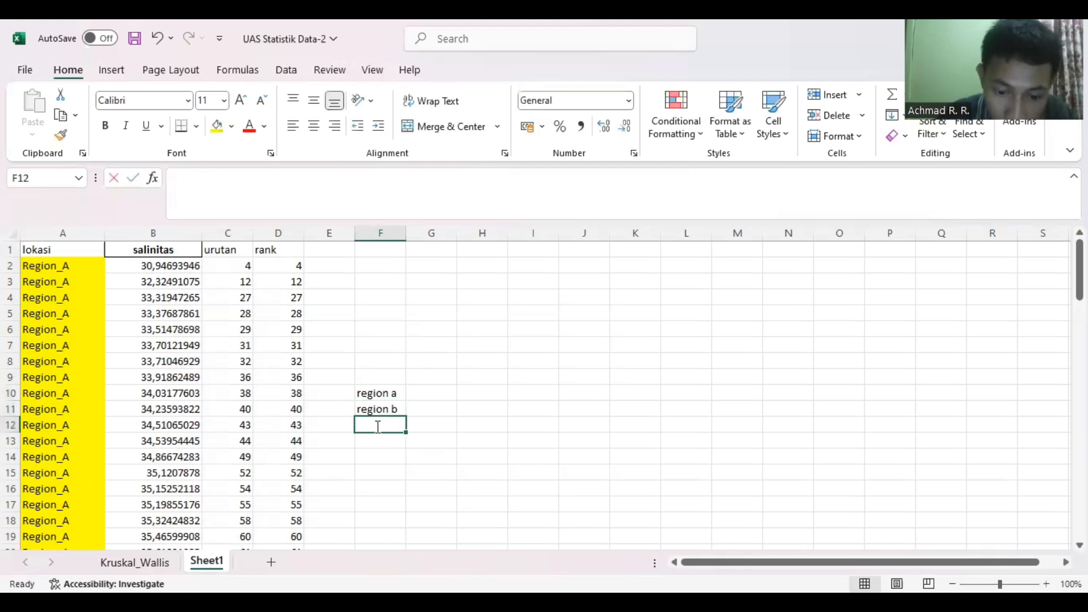
pyautogui.write('egion')
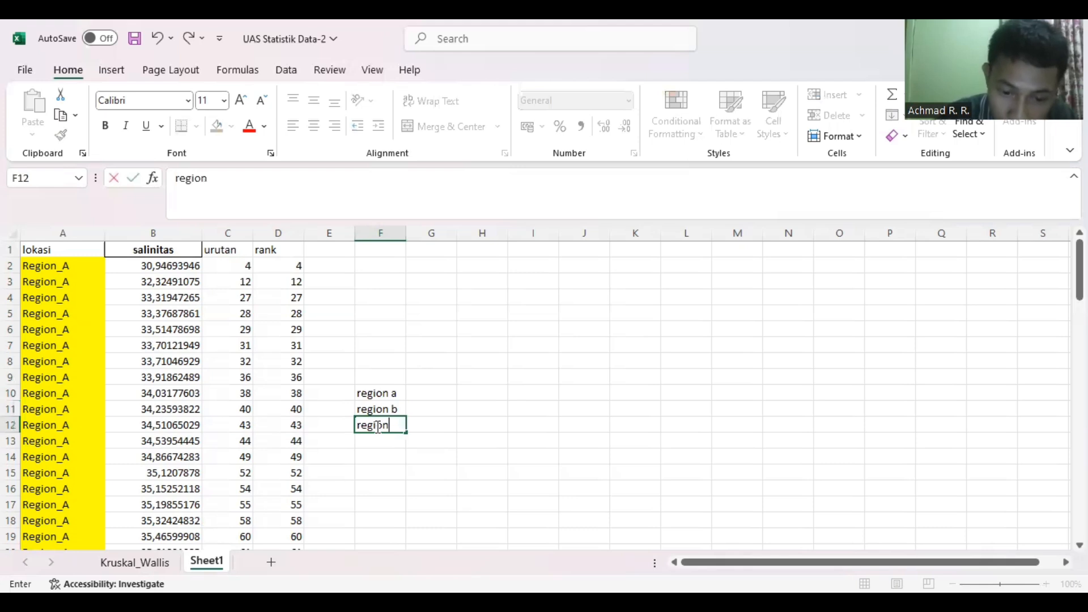
pyautogui.write(' c')
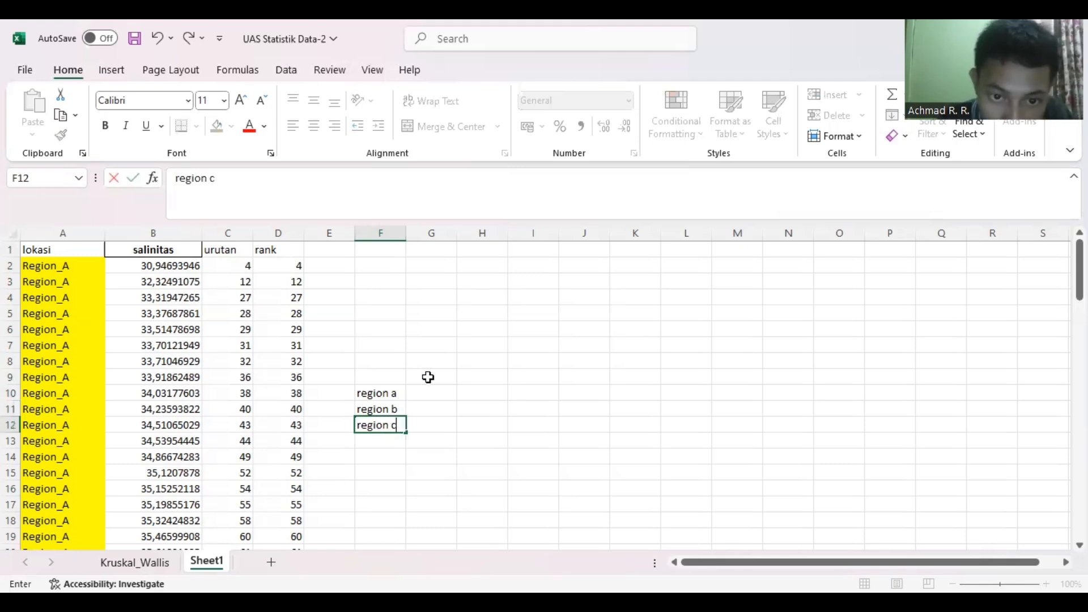
# Enter n as the column header in G9, above and beside the region labels.
pyautogui.click(427, 377)
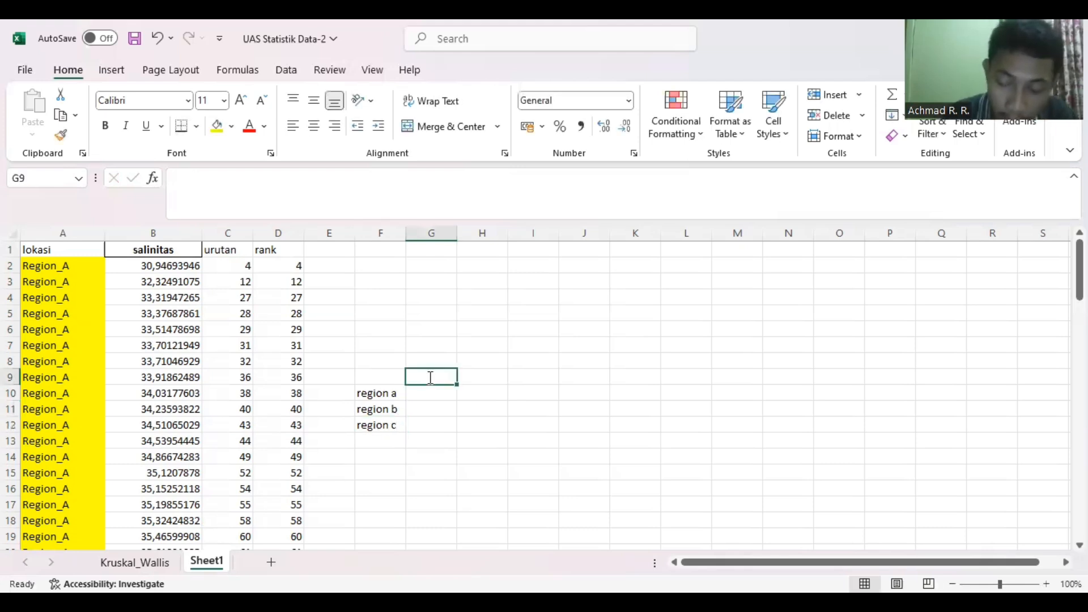
pyautogui.write('n')
pyautogui.click(433, 401)
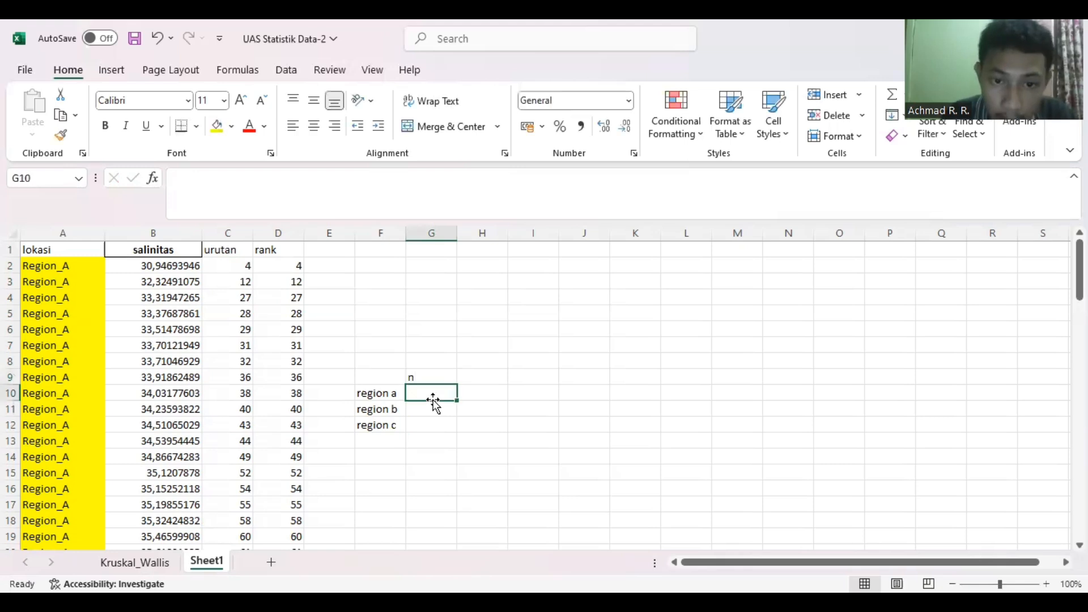
pyautogui.click(428, 376)
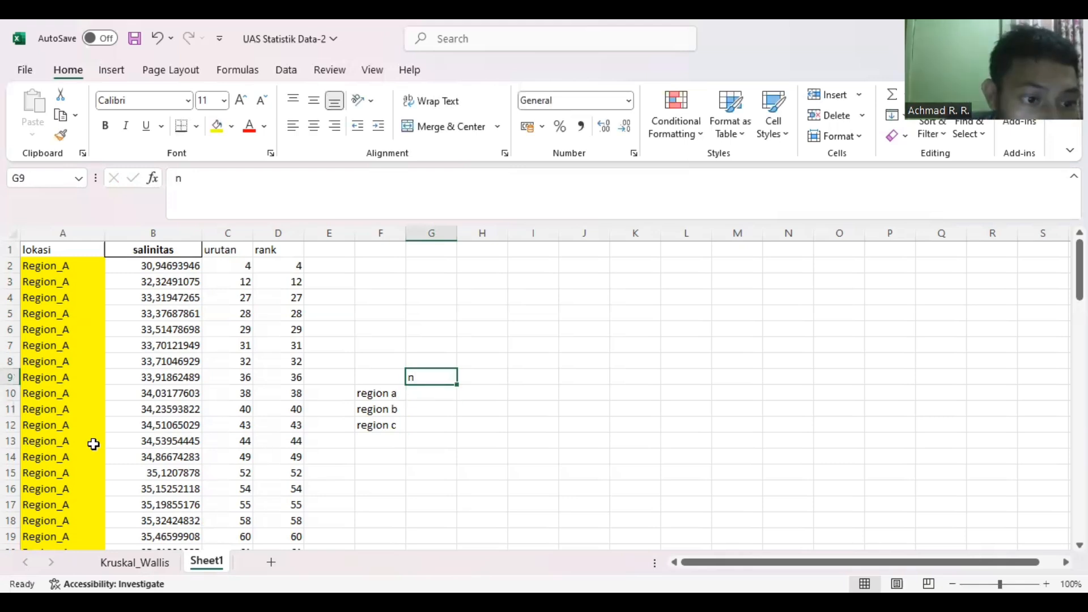
# Examine how many rows of the sorted table belong to Region_A, Region_B and Region_C.
pyautogui.scroll(-7, 94, 444)
pyautogui.scroll(1, 98, 442)
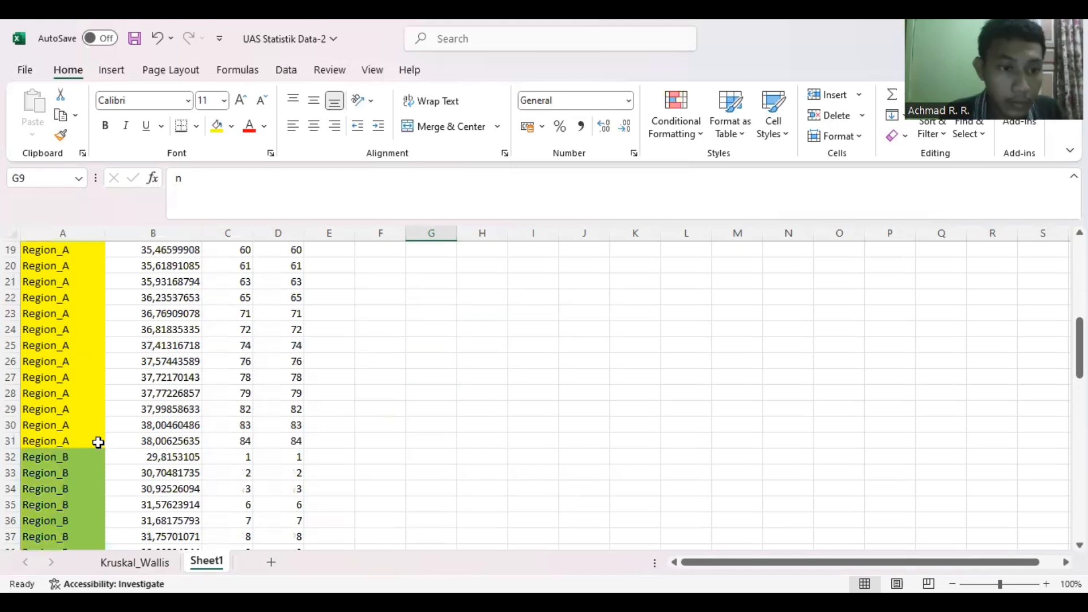
pyautogui.scroll(6, 98, 441)
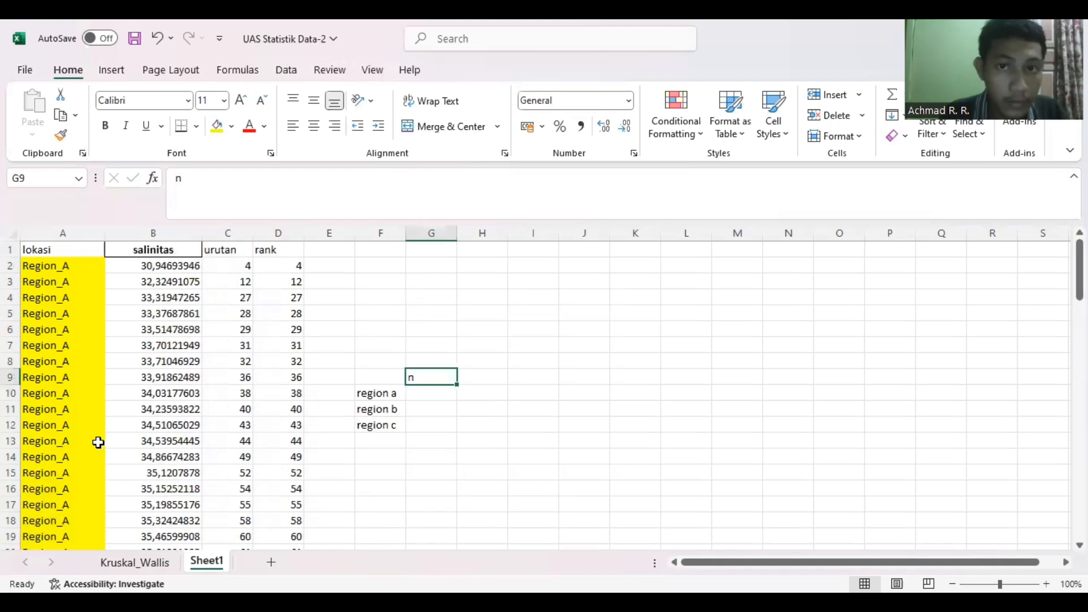
pyautogui.click(42, 270)
pyautogui.scroll(-11, 51, 289)
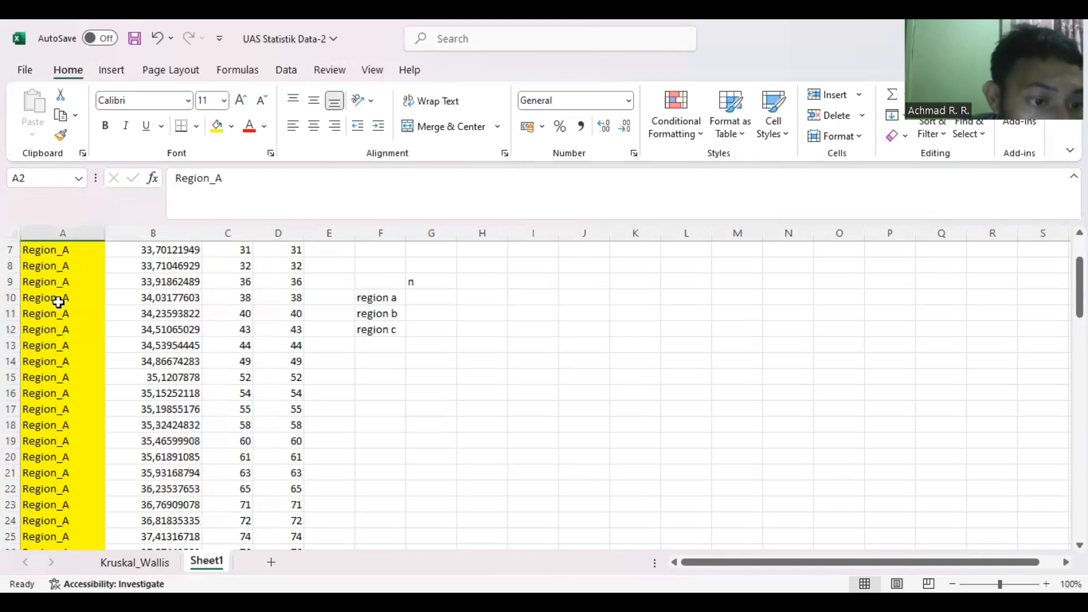
pyautogui.scroll(2, 54, 294)
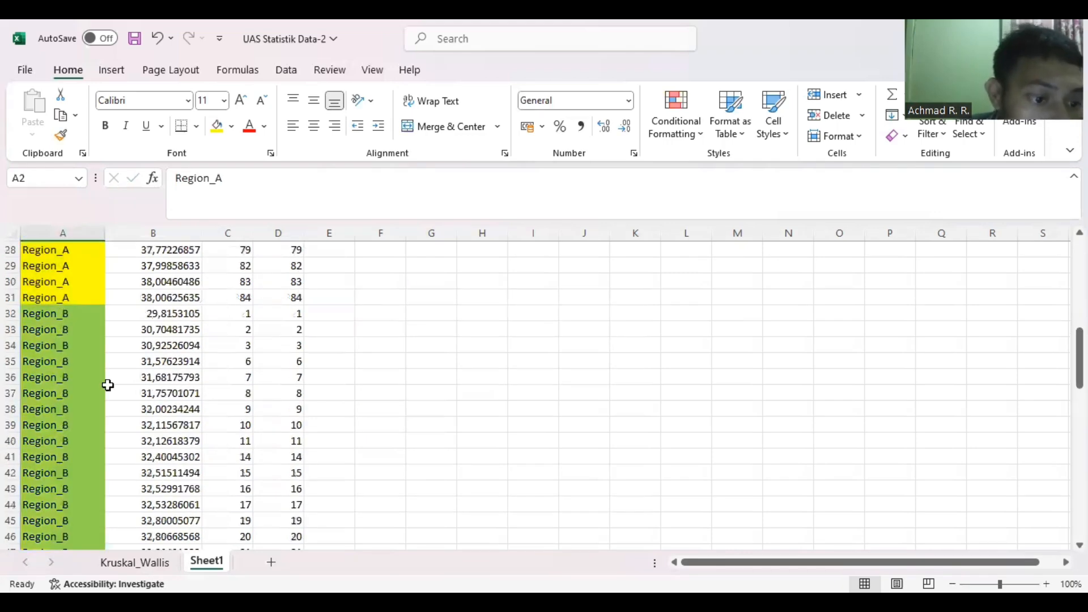
pyautogui.scroll(-9, 106, 382)
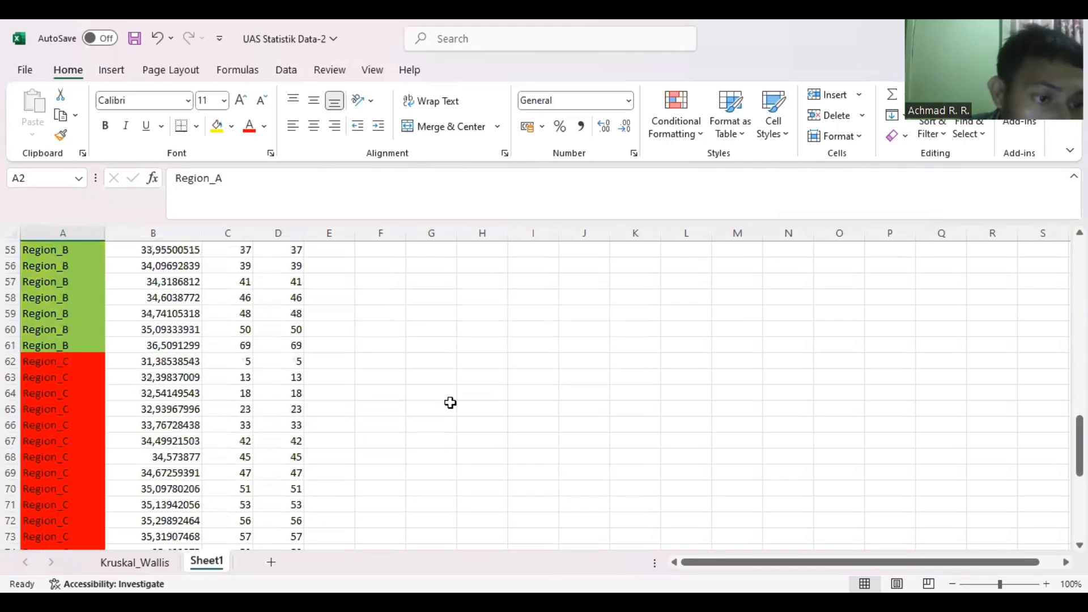
pyautogui.scroll(-13, 450, 402)
pyautogui.scroll(20, 450, 402)
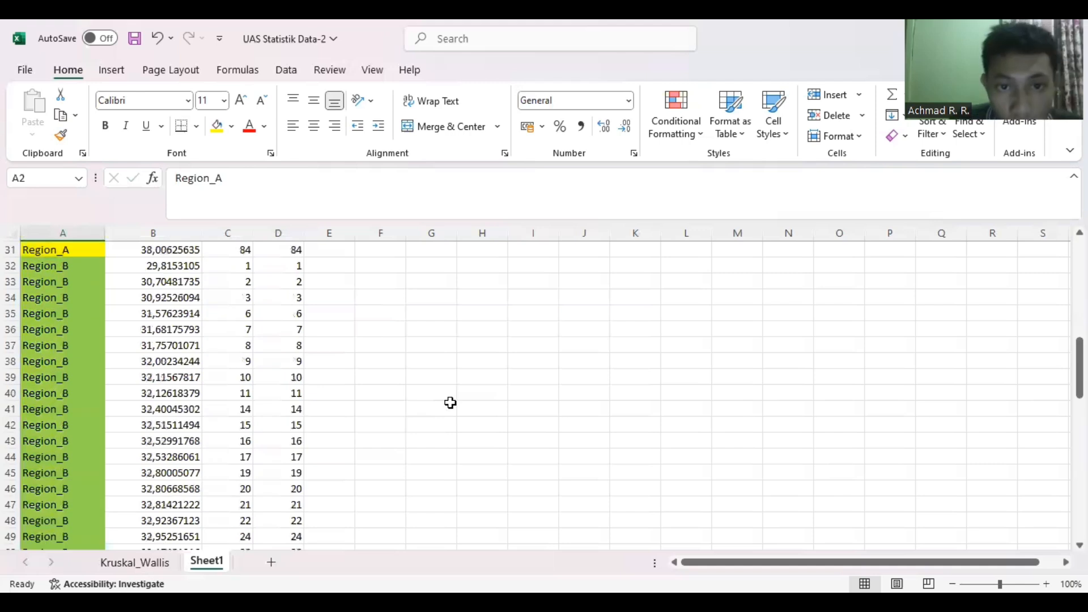
pyautogui.scroll(10, 450, 402)
# Enter 30 as the n value for region a, region b and region c in G10:G12.
pyautogui.click(426, 394)
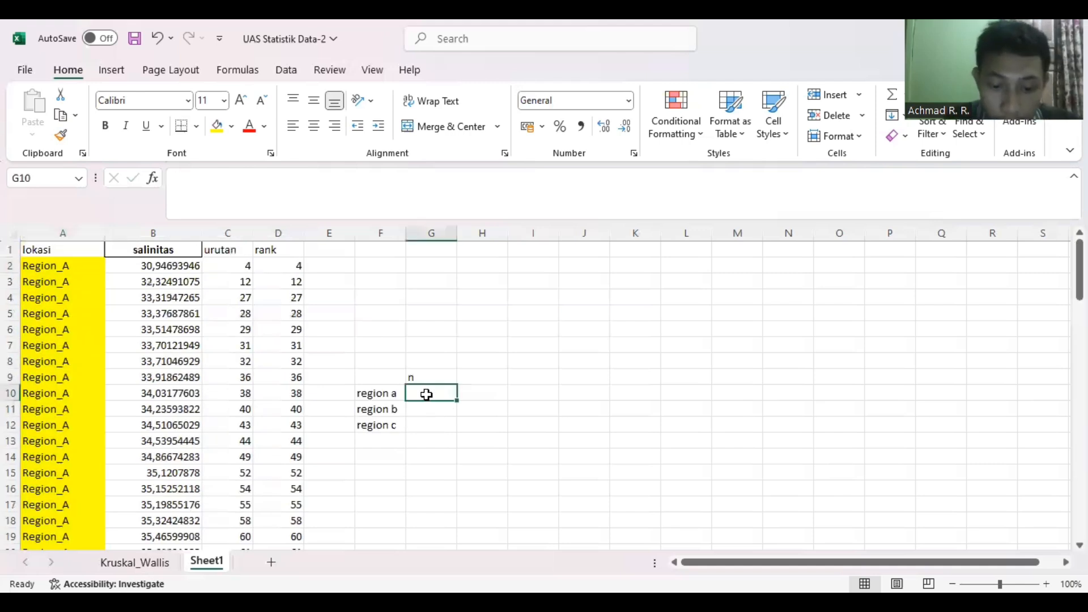
pyautogui.write('30')
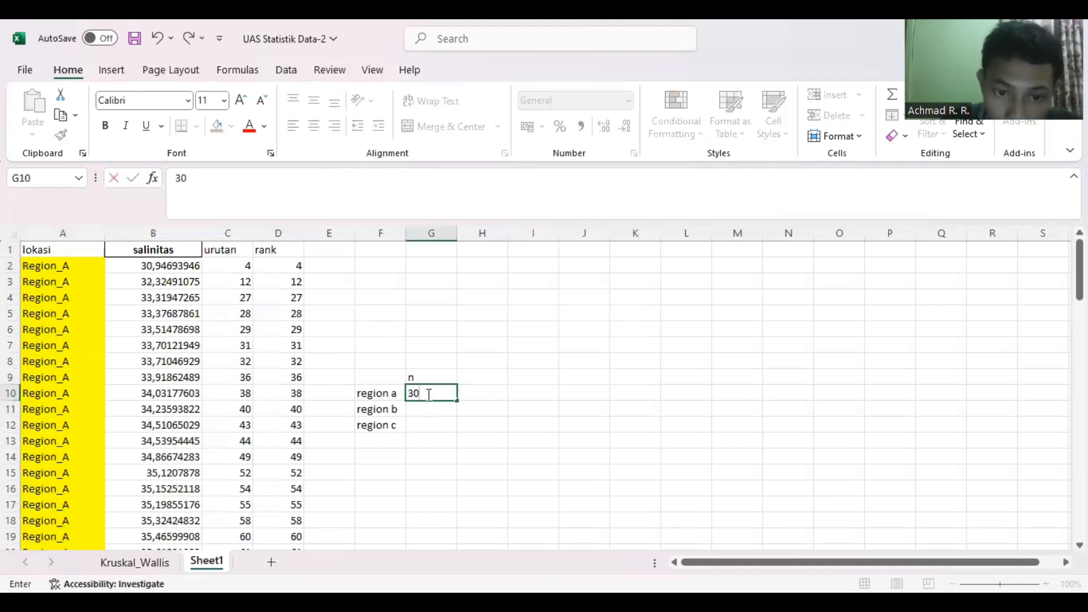
pyautogui.click(427, 411)
pyautogui.write('30')
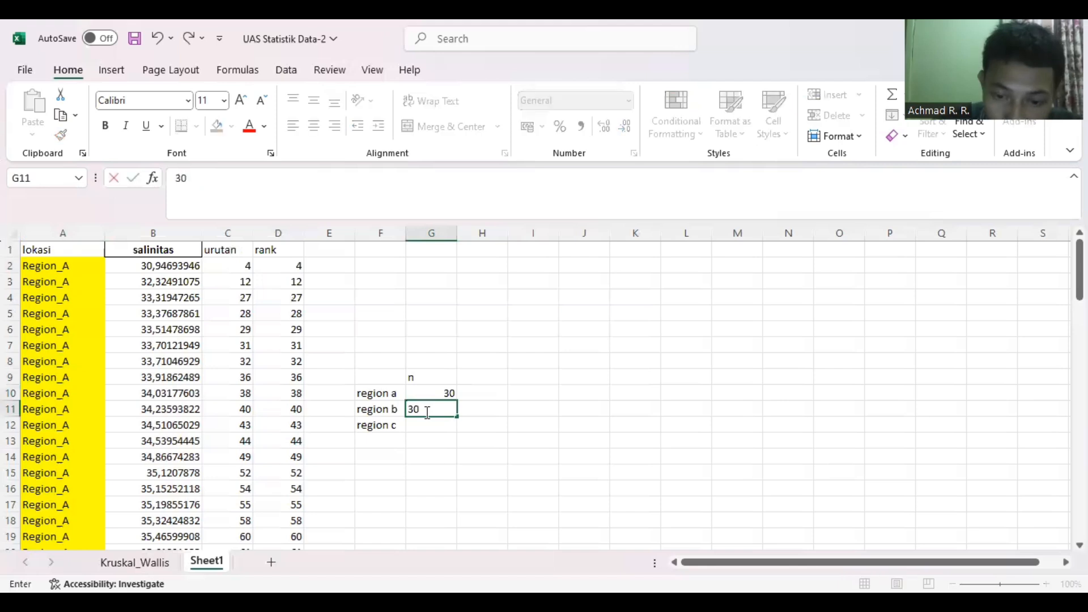
pyautogui.click(426, 425)
pyautogui.write('30')
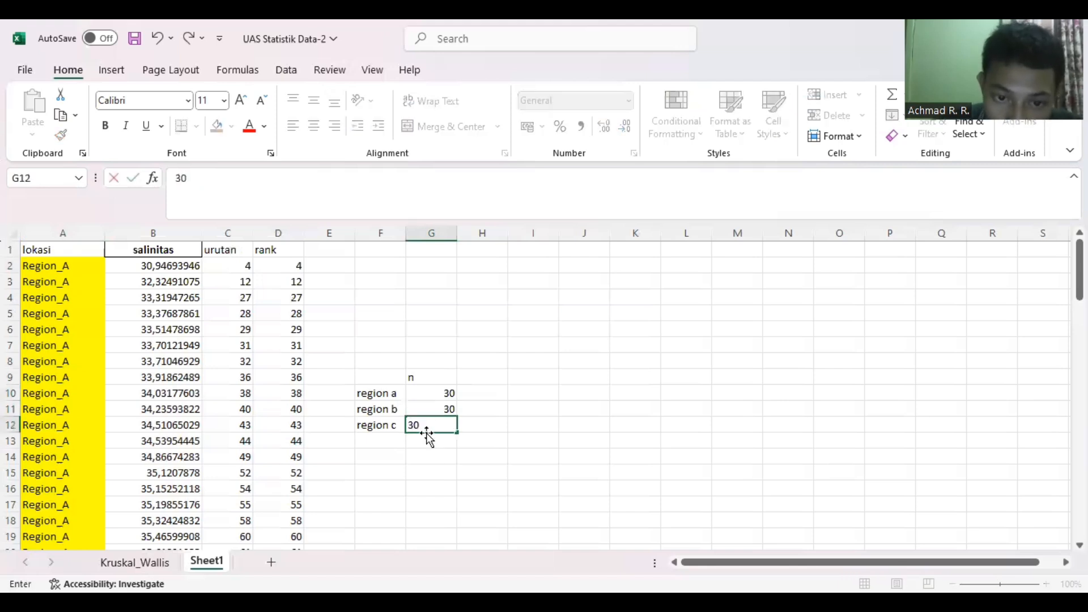
# Enter total rangking as the column header in H9 and widen column H to fit it.
pyautogui.click(491, 377)
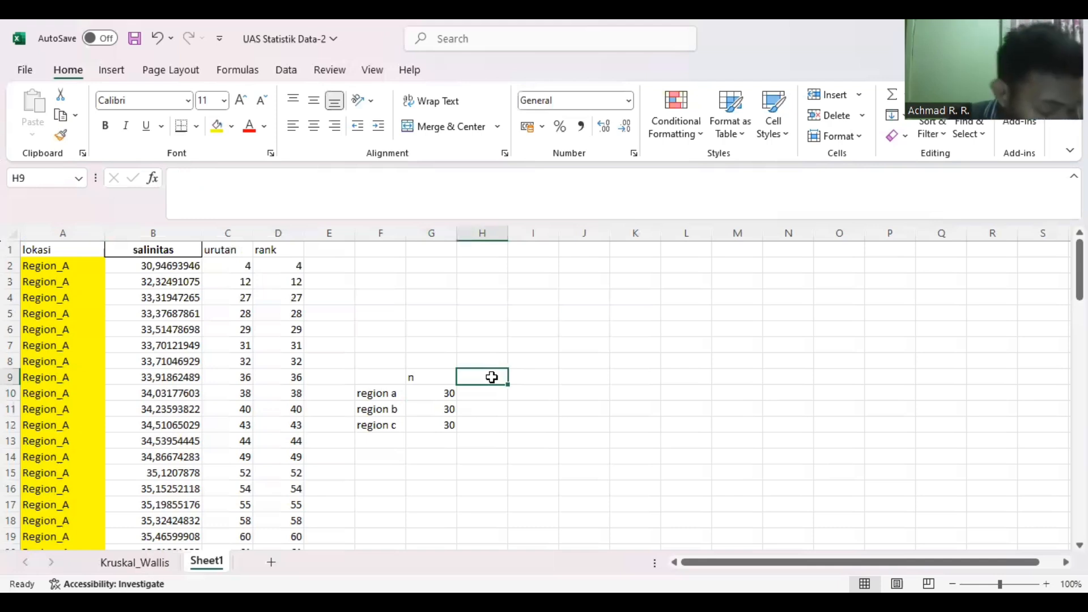
pyautogui.write('t')
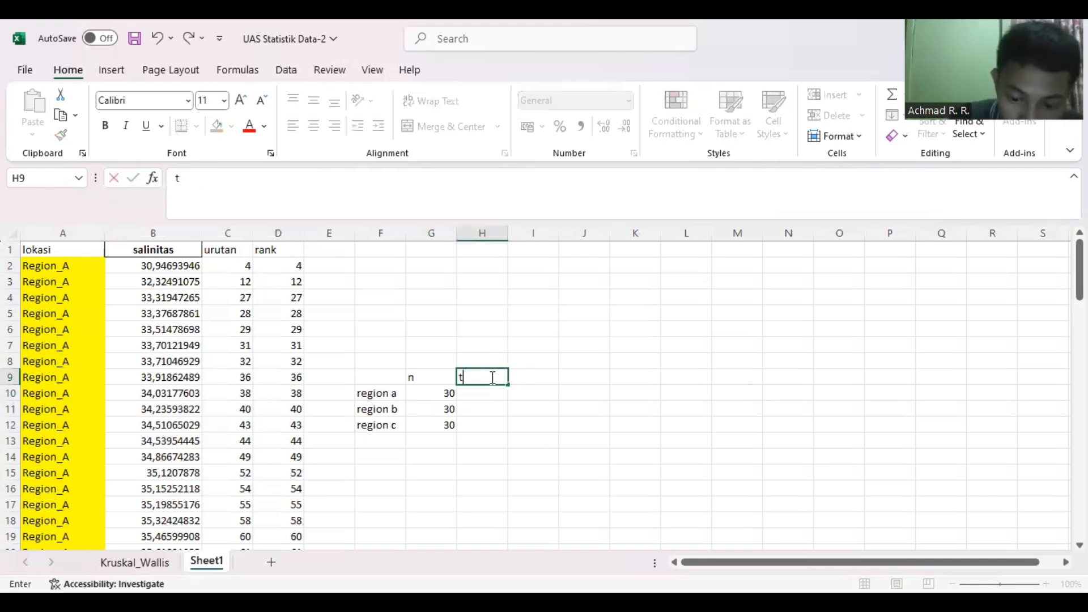
pyautogui.write('ota')
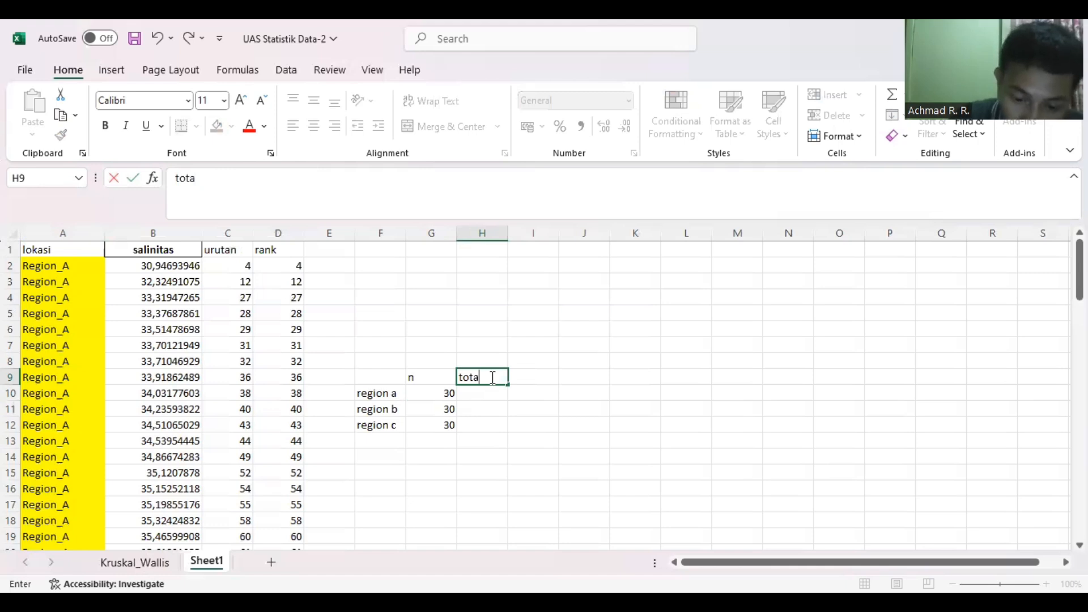
pyautogui.write('l ran')
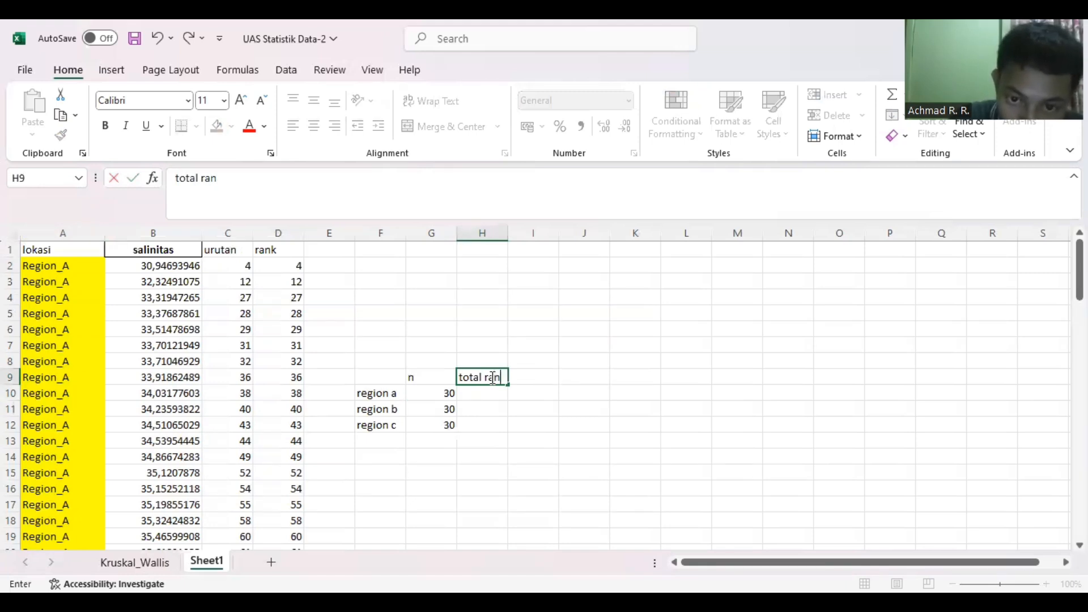
pyautogui.write('gking')
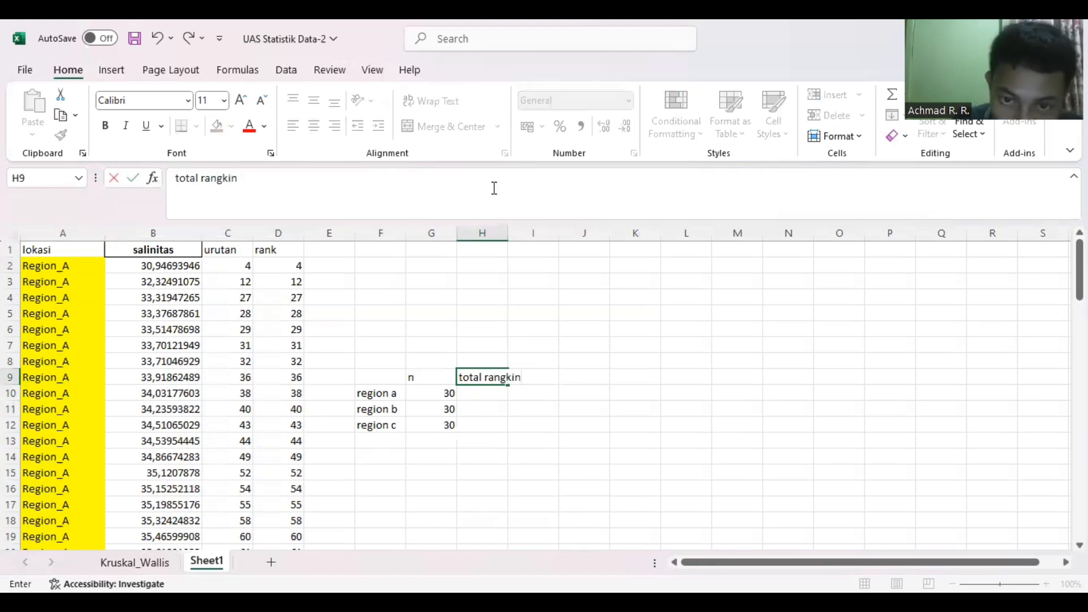
pyautogui.click(510, 233)
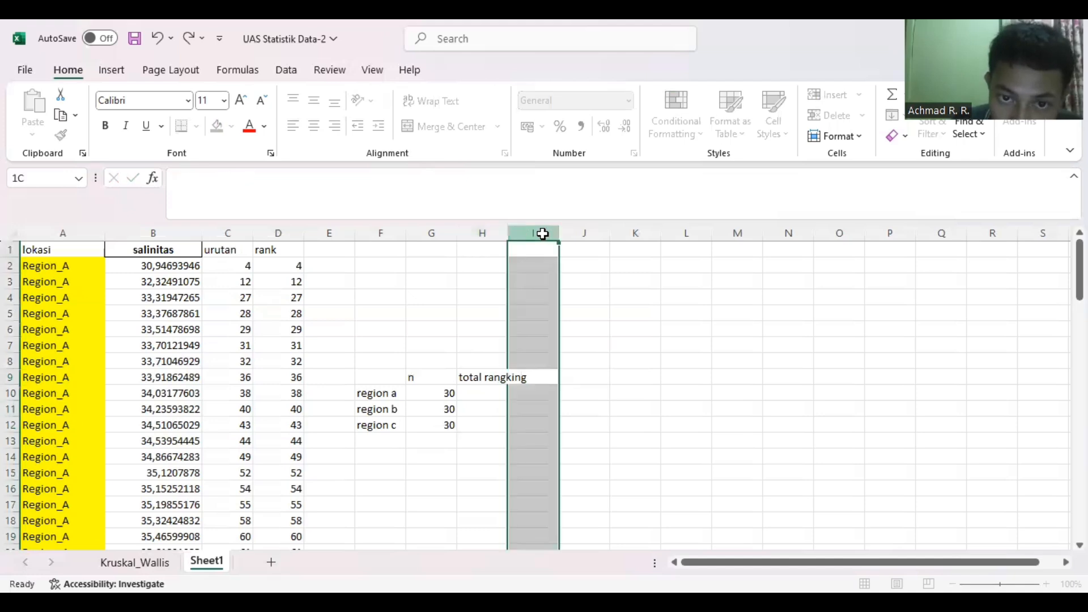
pyautogui.click(504, 233)
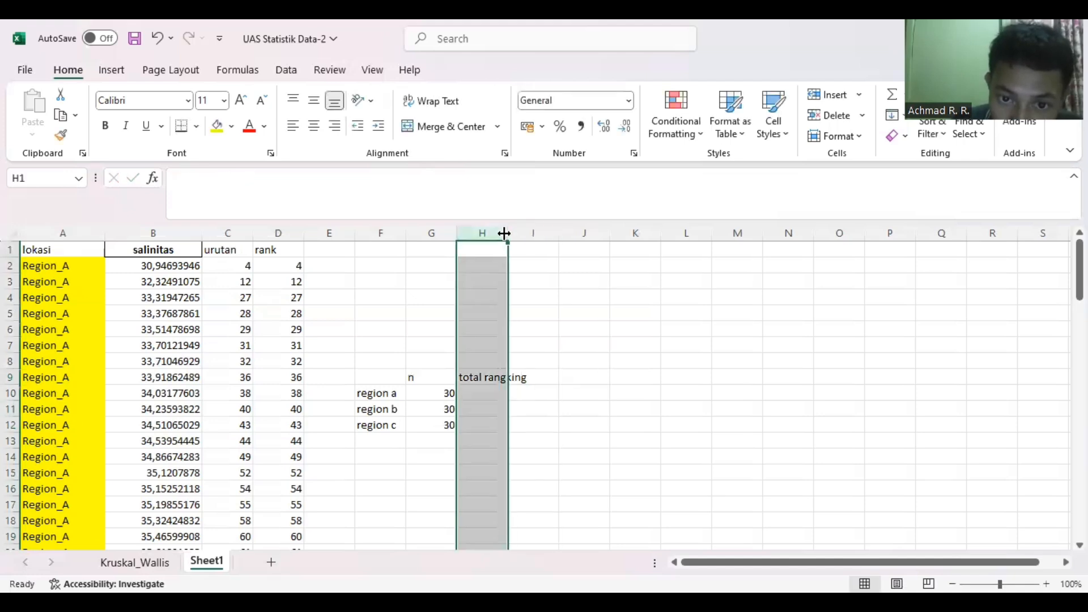
pyautogui.doubleClick(504, 234)
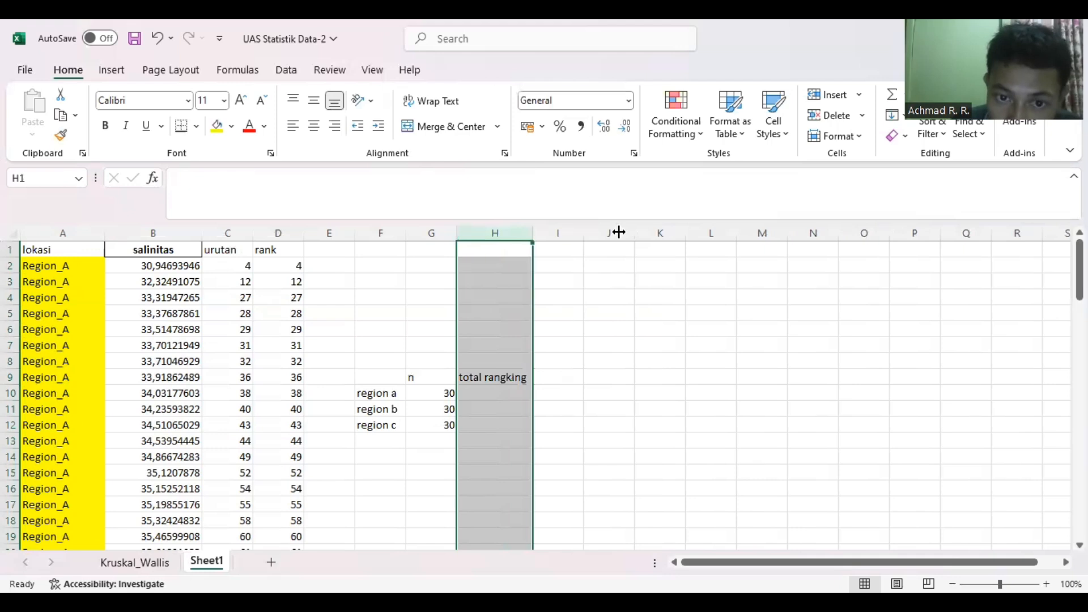
# Enter rata rata rangking as the column header in I9 and widen column I to fit it.
pyautogui.moveTo(583, 232); pyautogui.dragTo(618, 232)
pyautogui.click(563, 378)
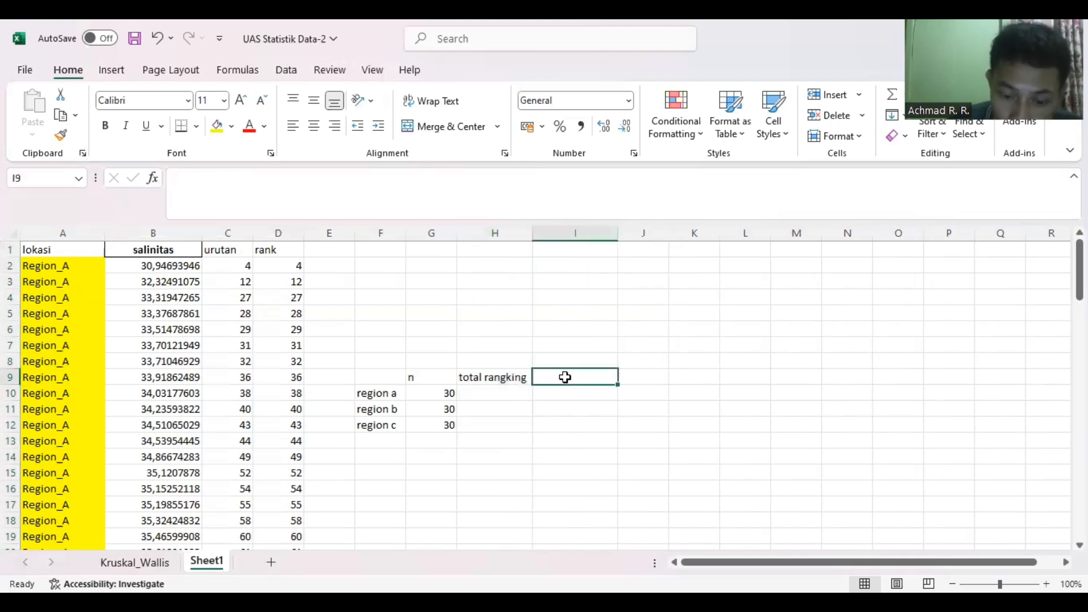
pyautogui.doubleClick(564, 378)
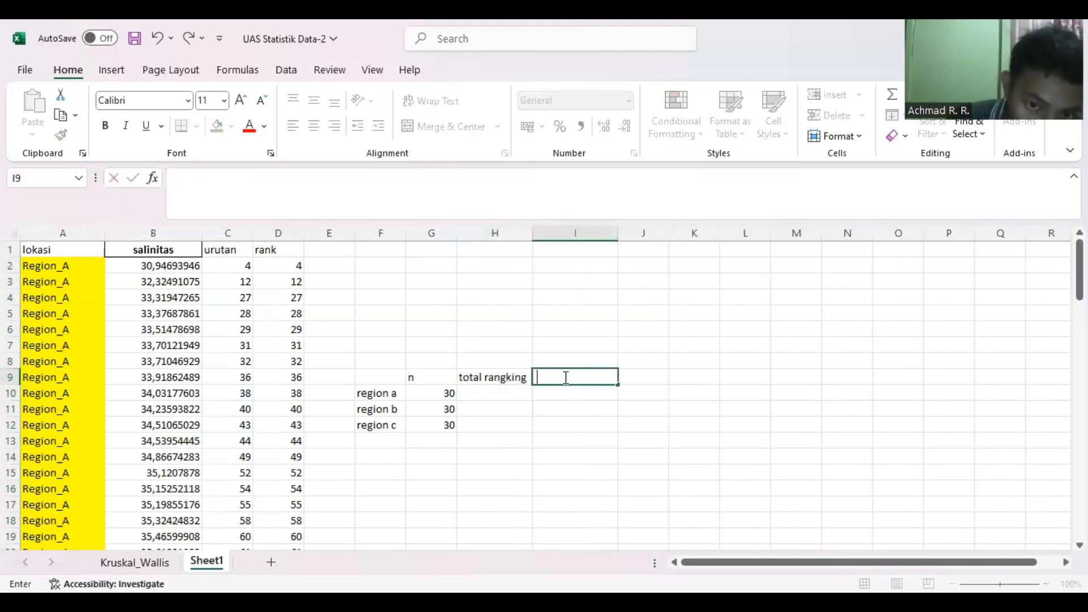
pyautogui.write('e')
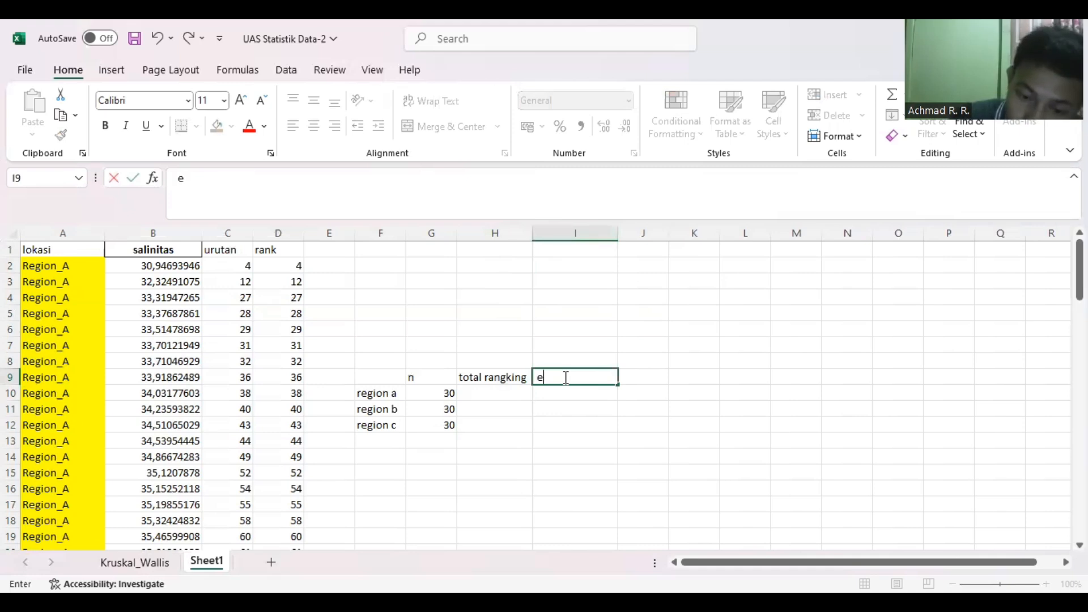
pyautogui.press('BackSpace')
pyautogui.write('rata')
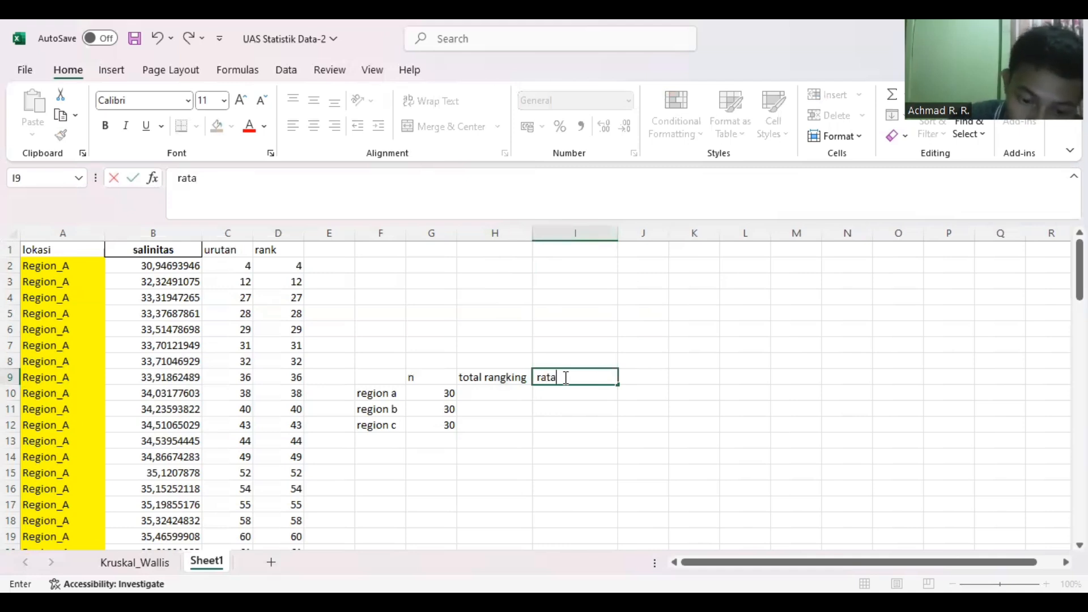
pyautogui.write(' raya')
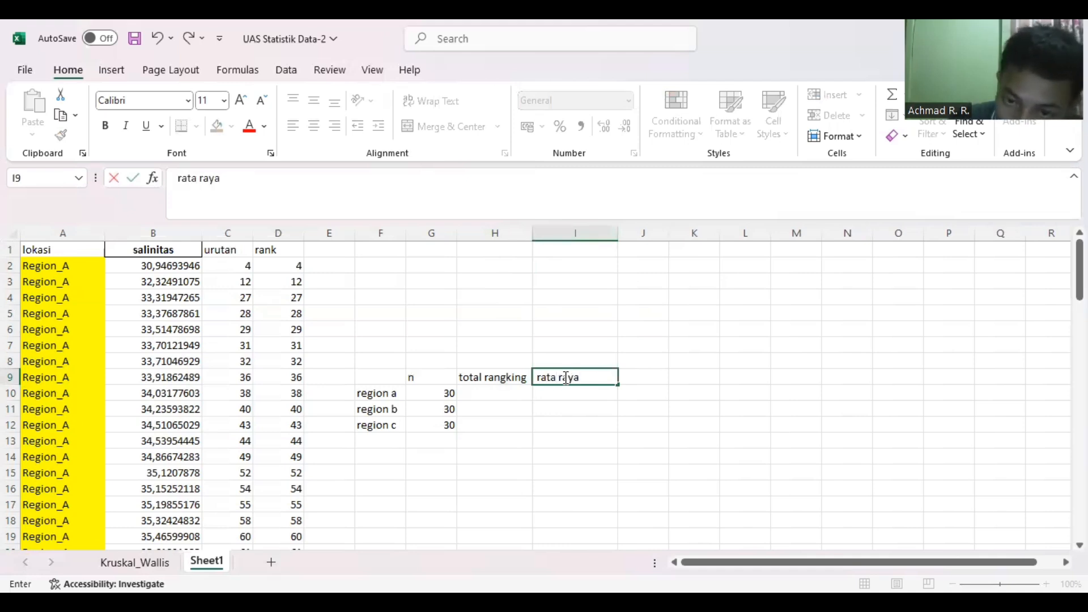
pyautogui.press('BackSpace')
pyautogui.press('BackSpace')
pyautogui.write('ta')
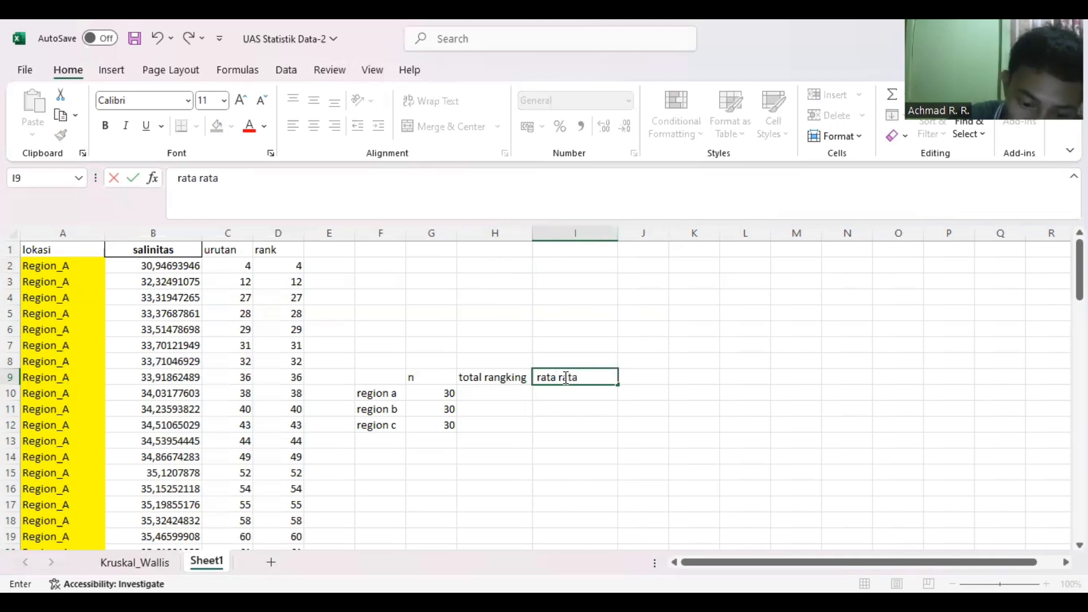
pyautogui.write(' rangki')
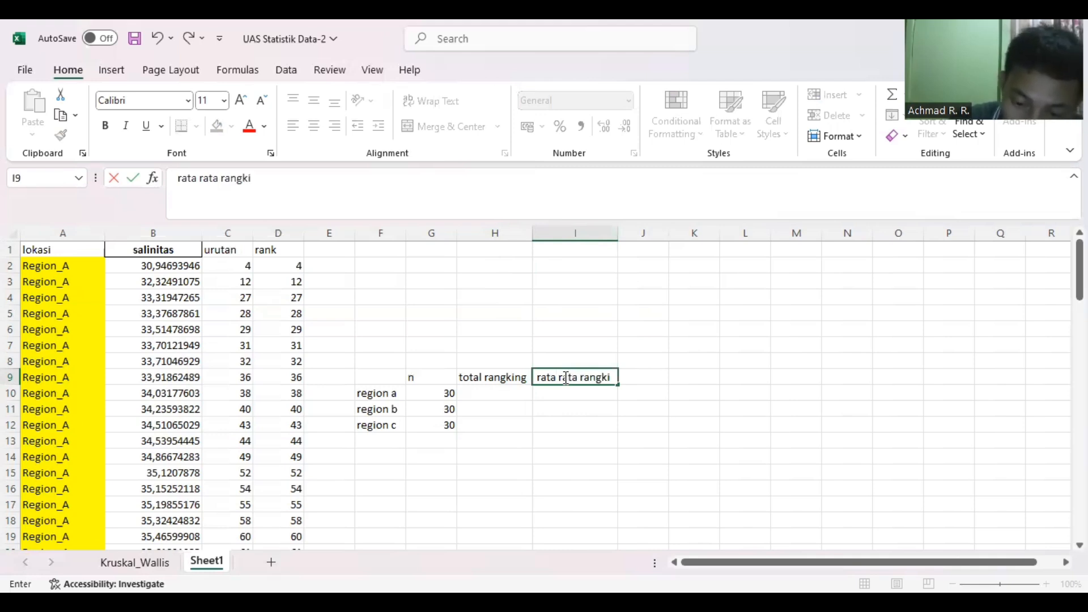
pyautogui.write('mh')
pyautogui.press('BackSpace')
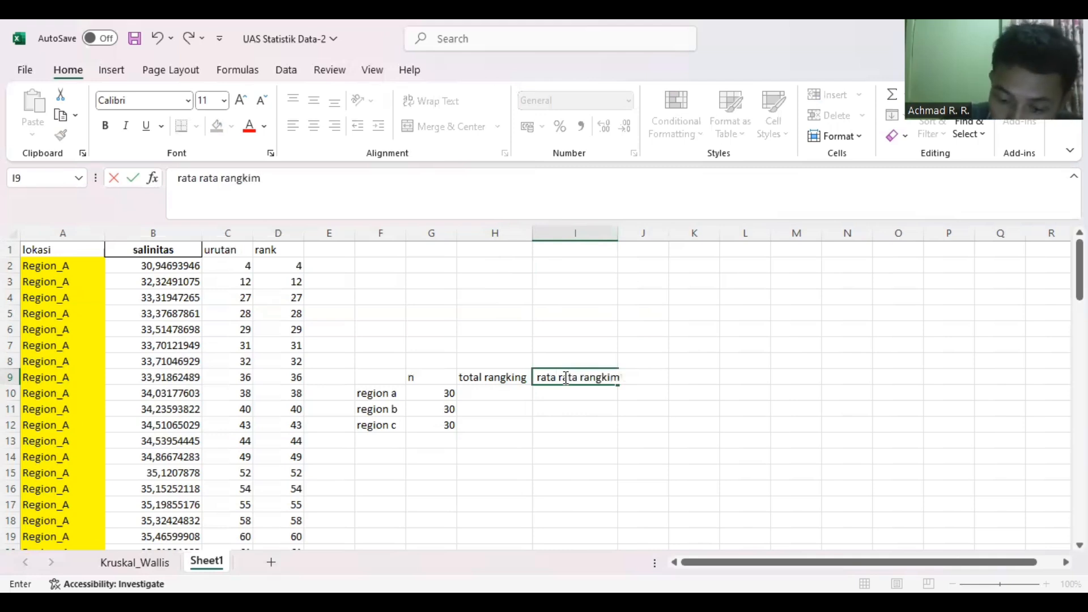
pyautogui.press('BackSpace')
pyautogui.write('ng')
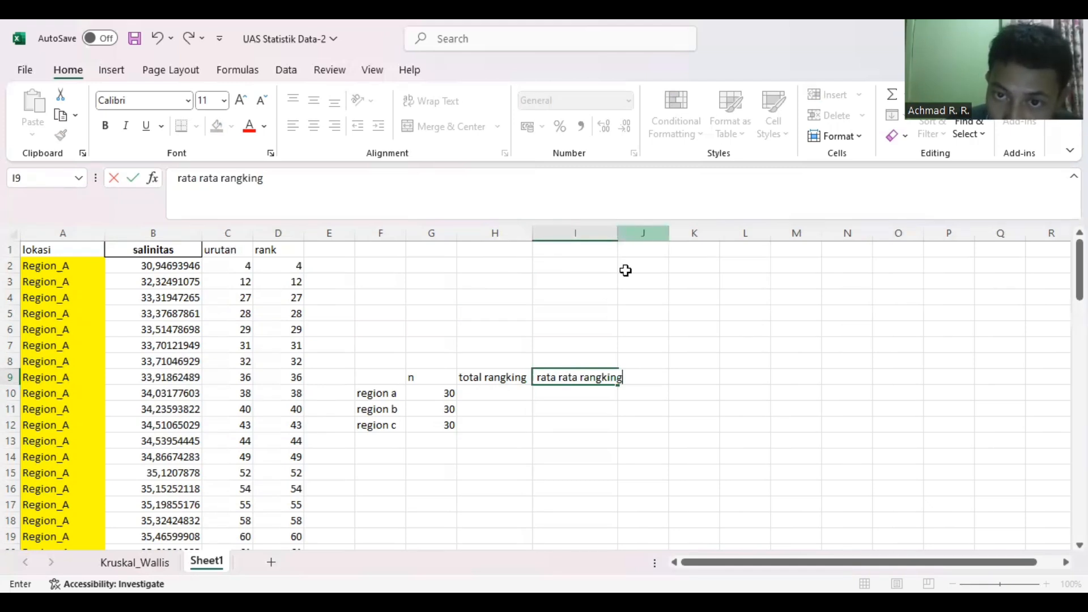
pyautogui.click(738, 304)
pyautogui.moveTo(617, 233); pyautogui.dragTo(632, 231)
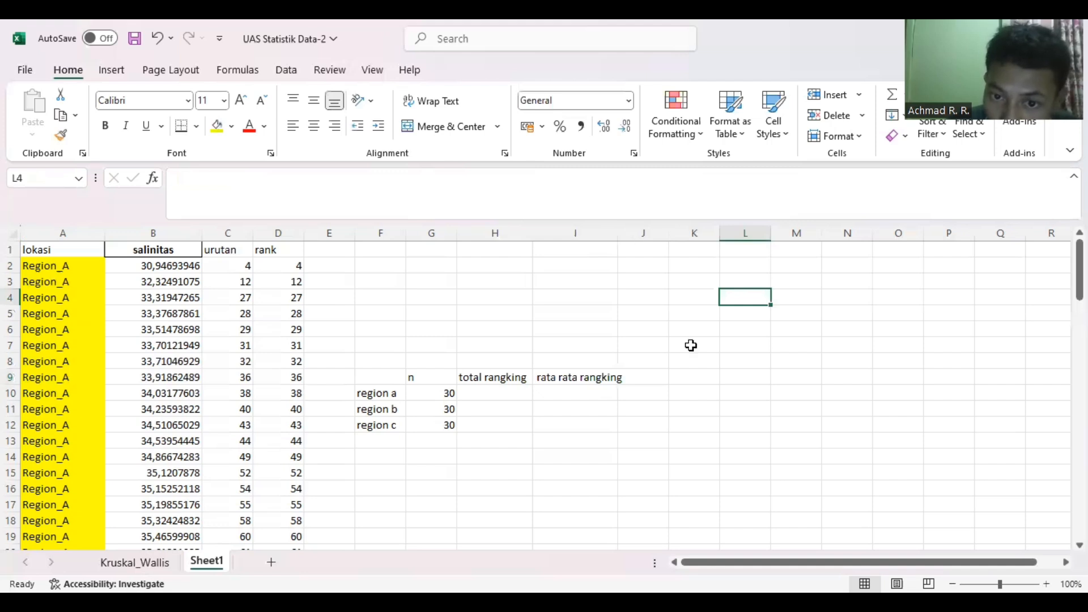
# Enter N as the column header in J9 and the value 90 below it in J10.
pyautogui.click(659, 375)
pyautogui.doubleClick(659, 375)
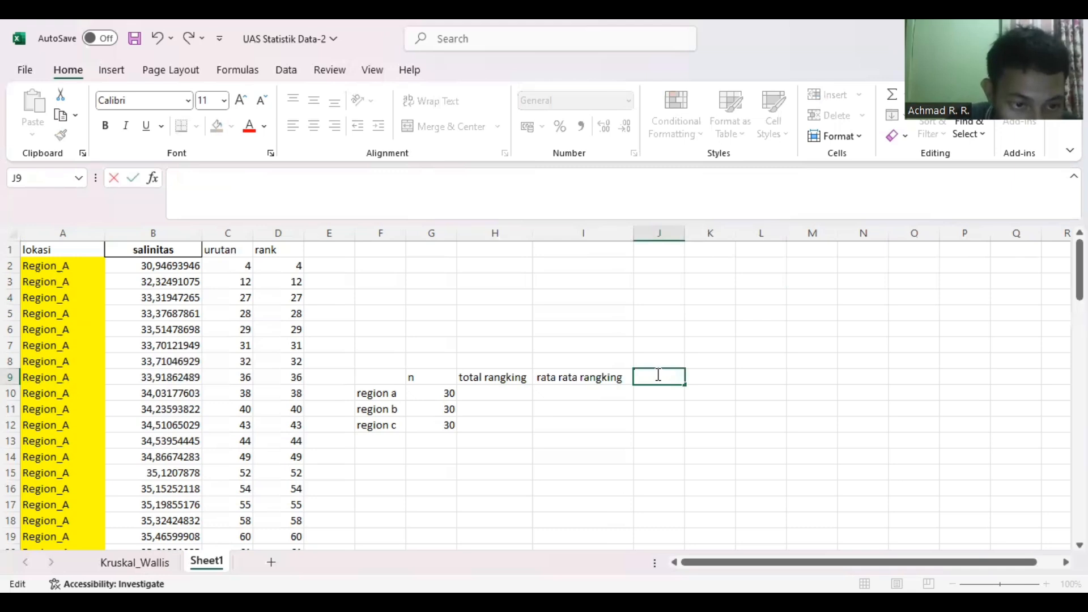
pyautogui.write('N')
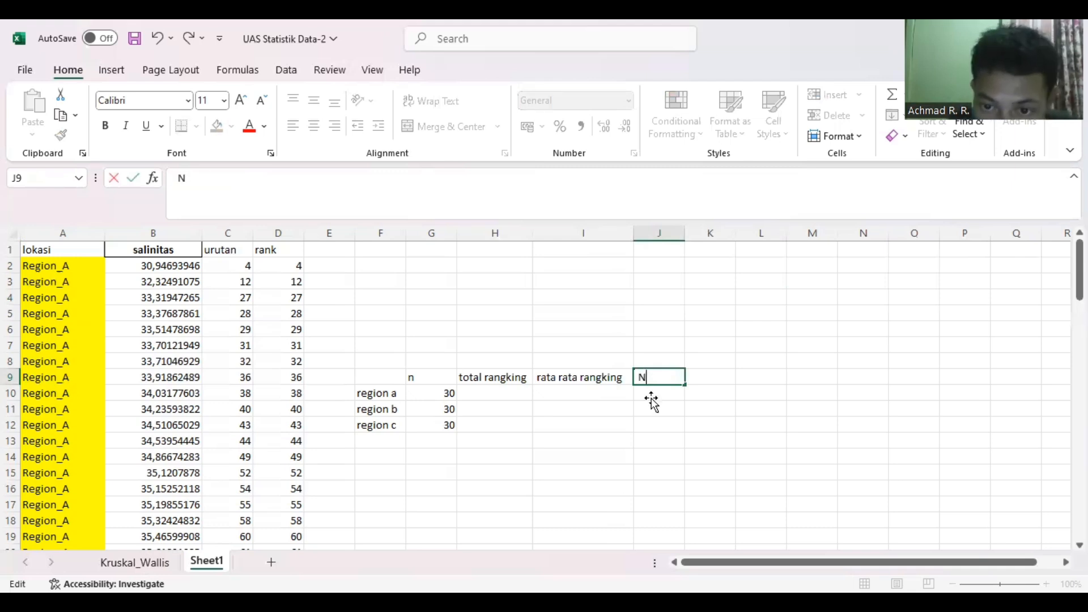
pyautogui.press('Return')
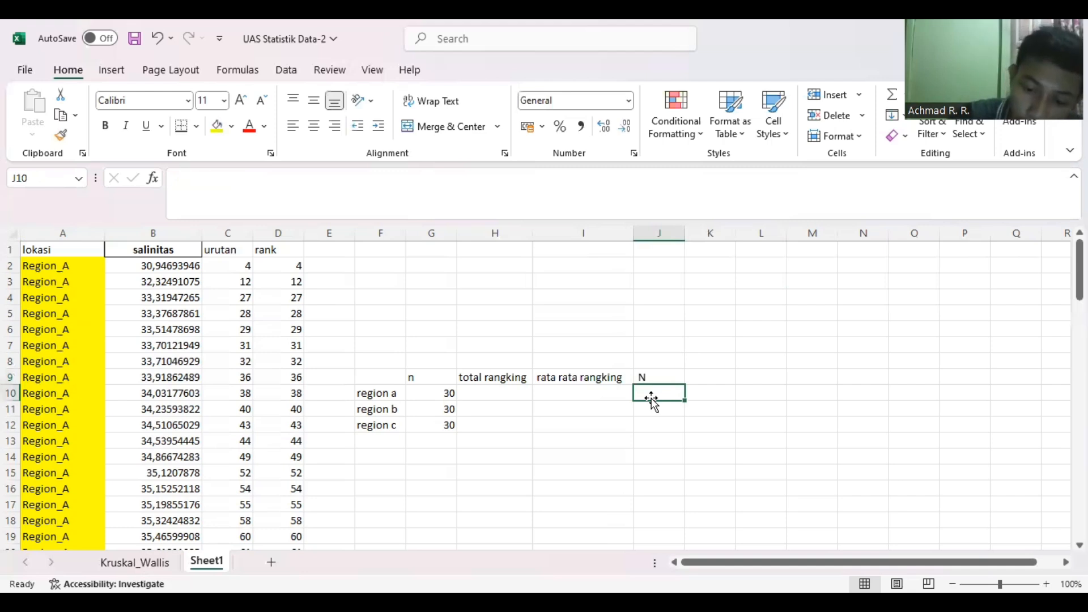
pyautogui.write('90')
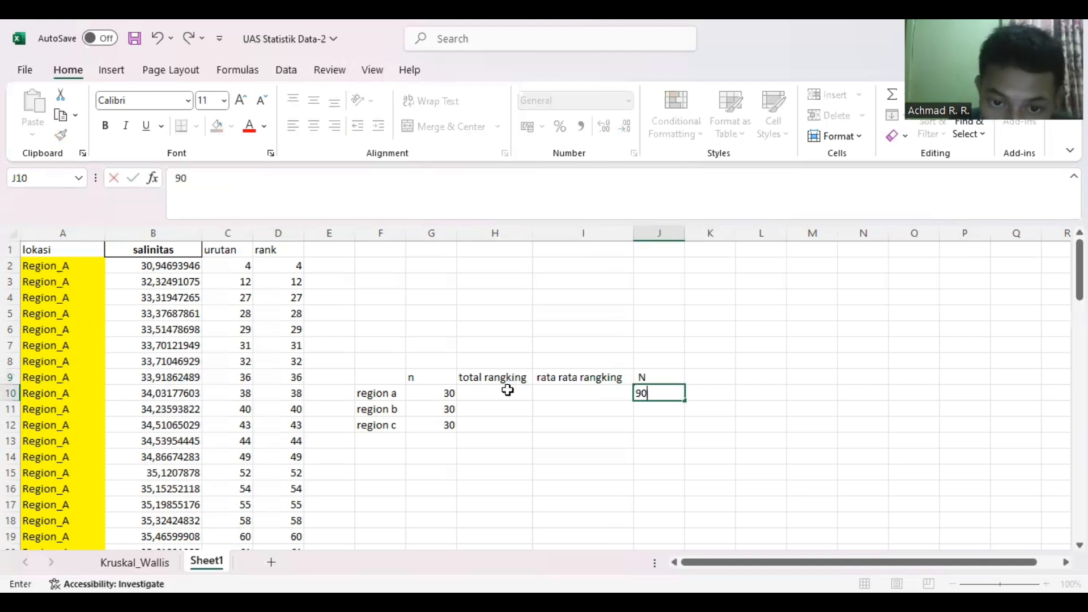
# Calculate region a's total rank in H10 with a SUM over D2:D31.
pyautogui.click(507, 392)
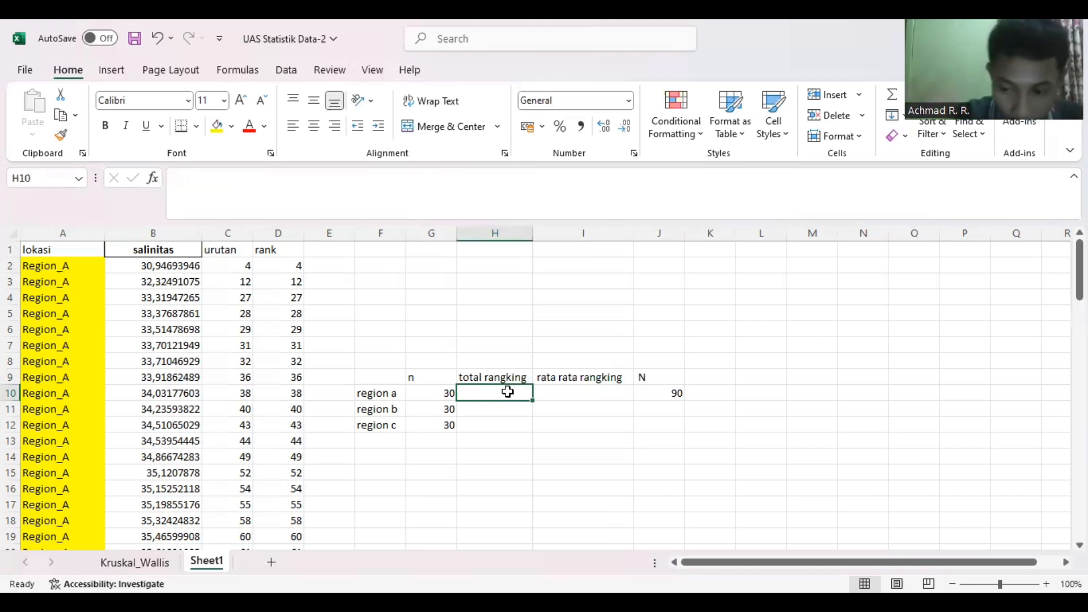
pyautogui.write('=')
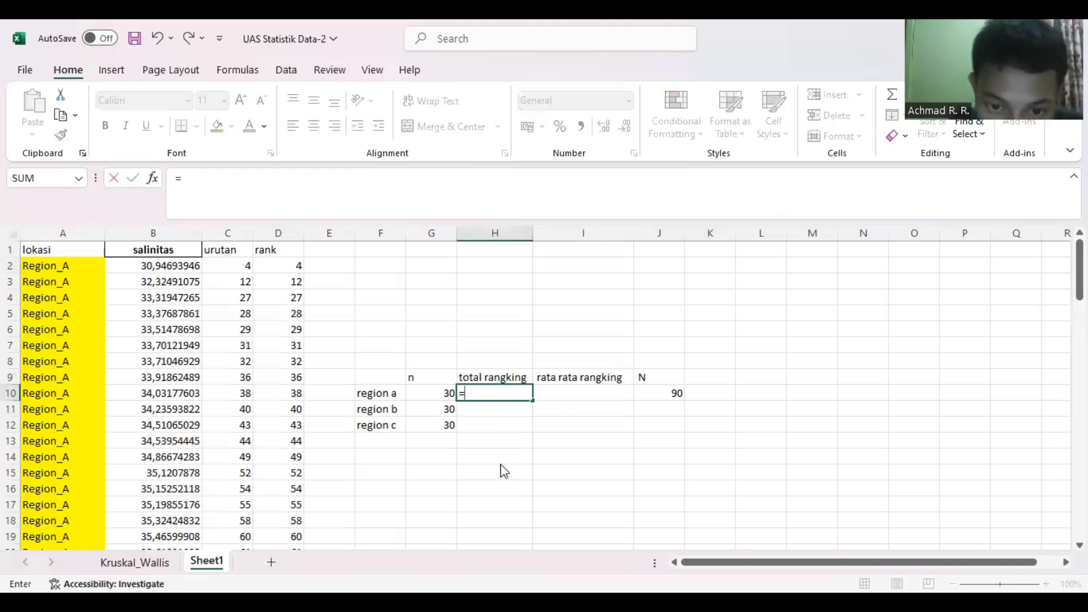
pyautogui.write('su')
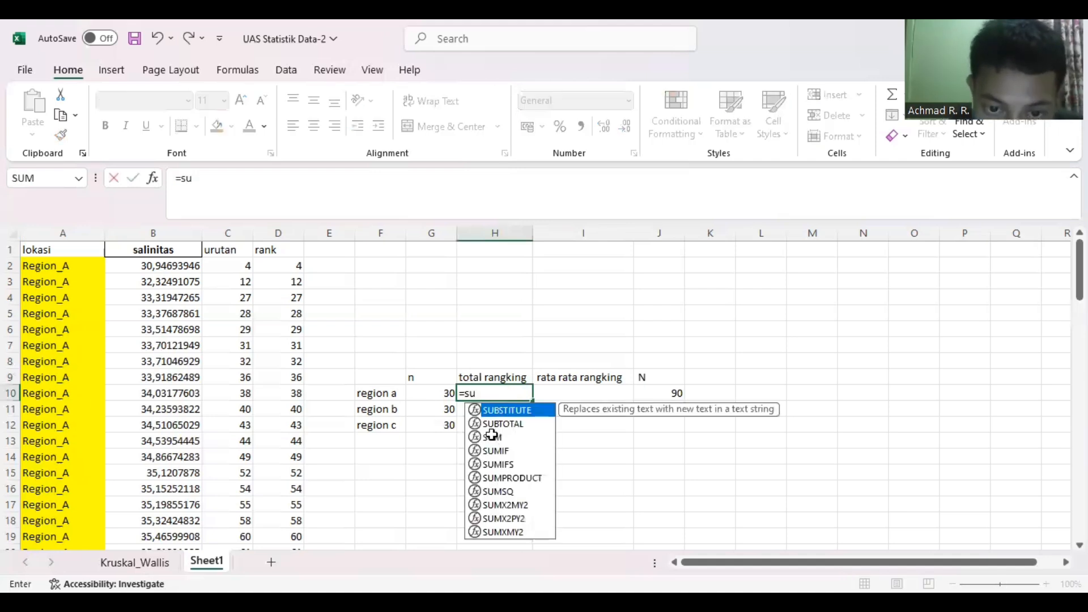
pyautogui.doubleClick(491, 435)
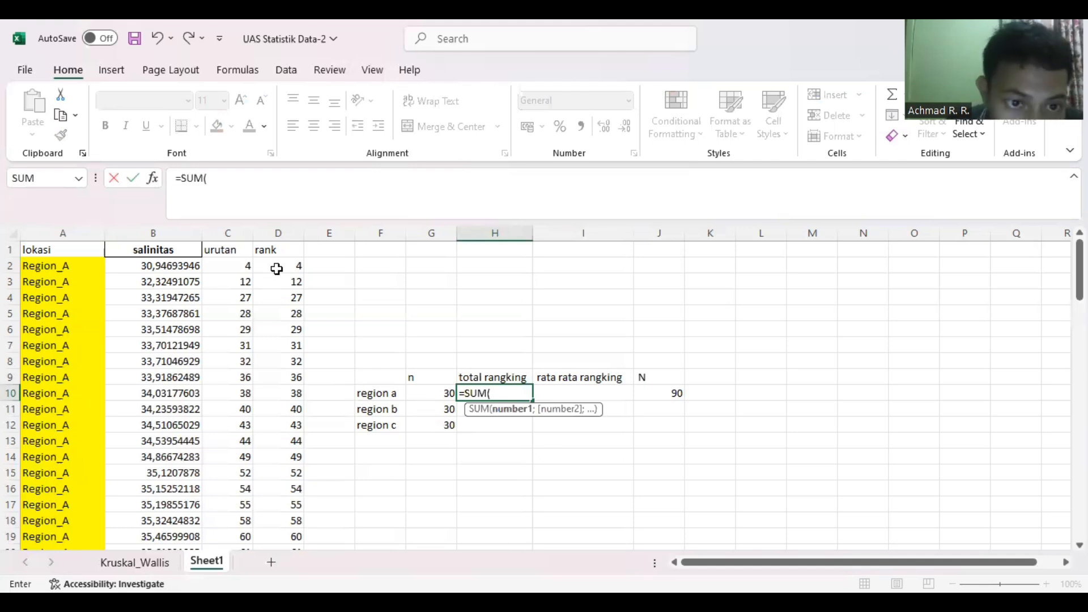
pyautogui.click(292, 265)
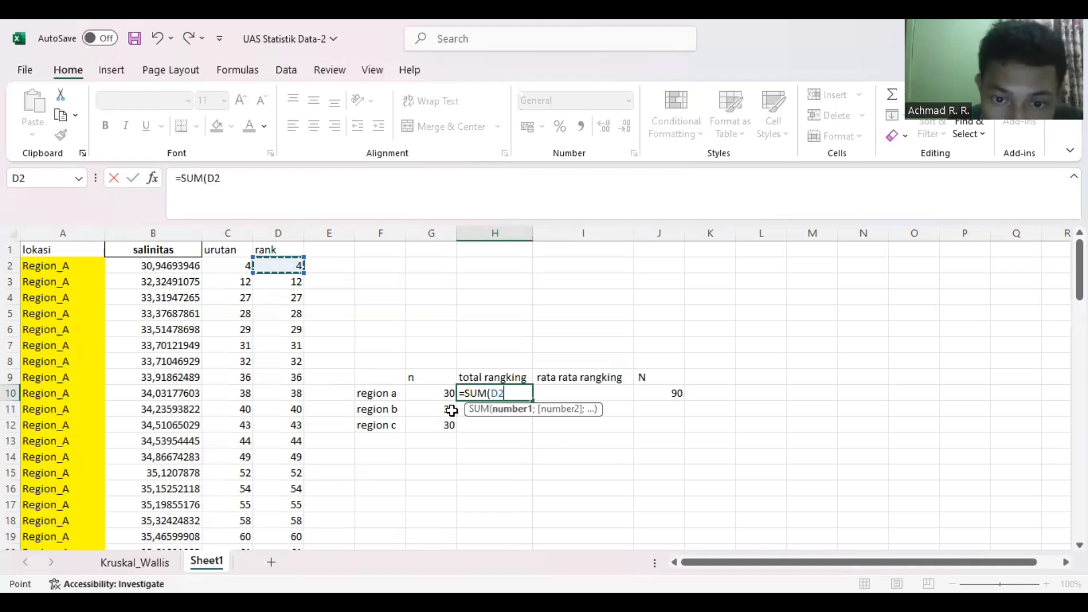
pyautogui.hotkey('ctrl', 'shift', 'Down')
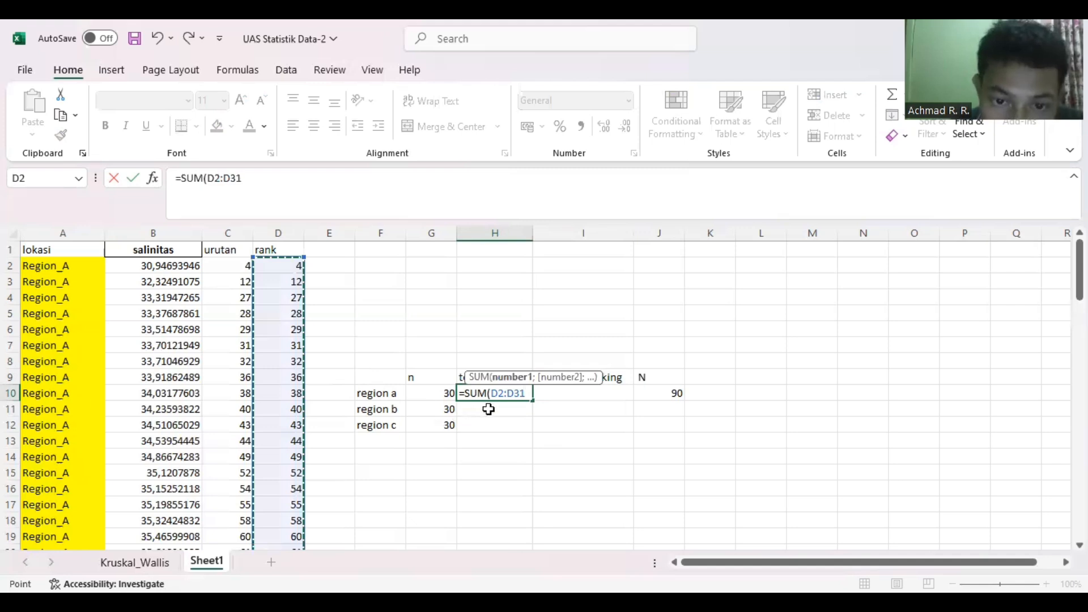
pyautogui.press('Return')
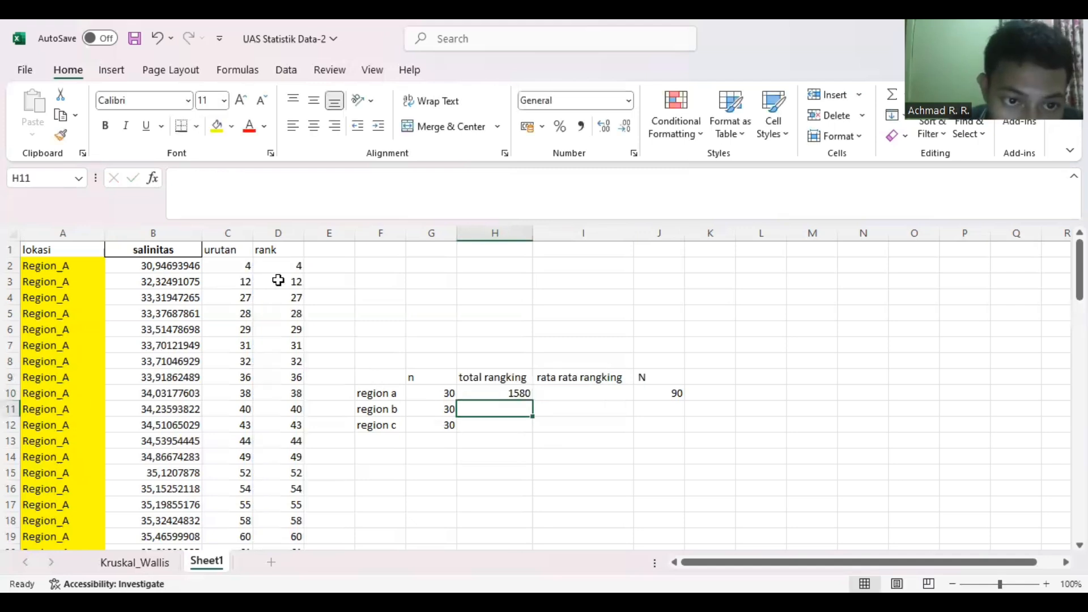
# Calculate region b's total rank in H11 with a SUM over D32:D61.
pyautogui.scroll(-6, 289, 317)
pyautogui.scroll(6, 447, 402)
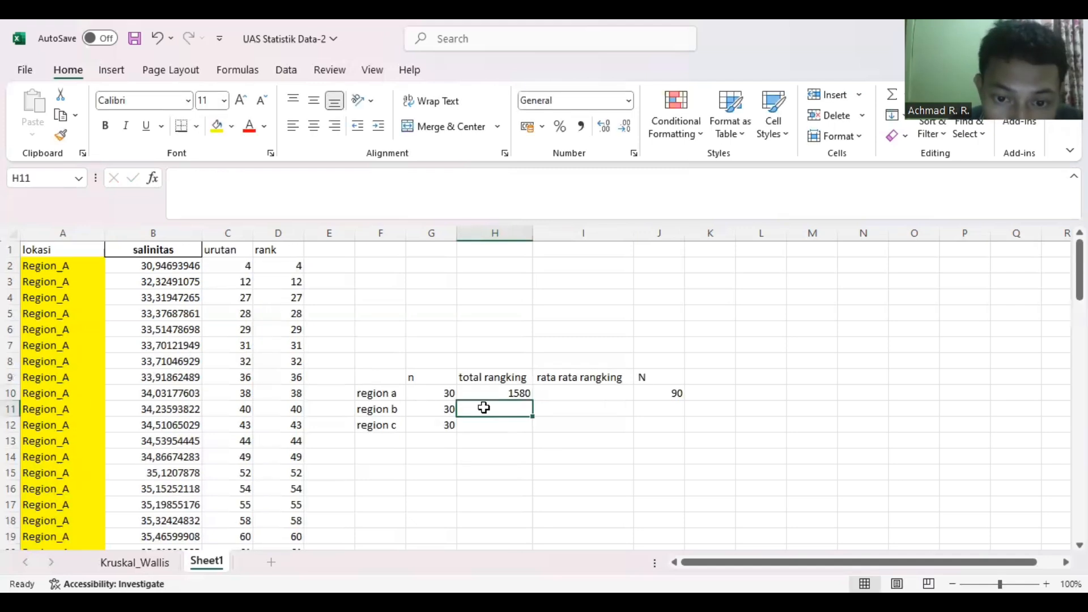
pyautogui.doubleClick(483, 408)
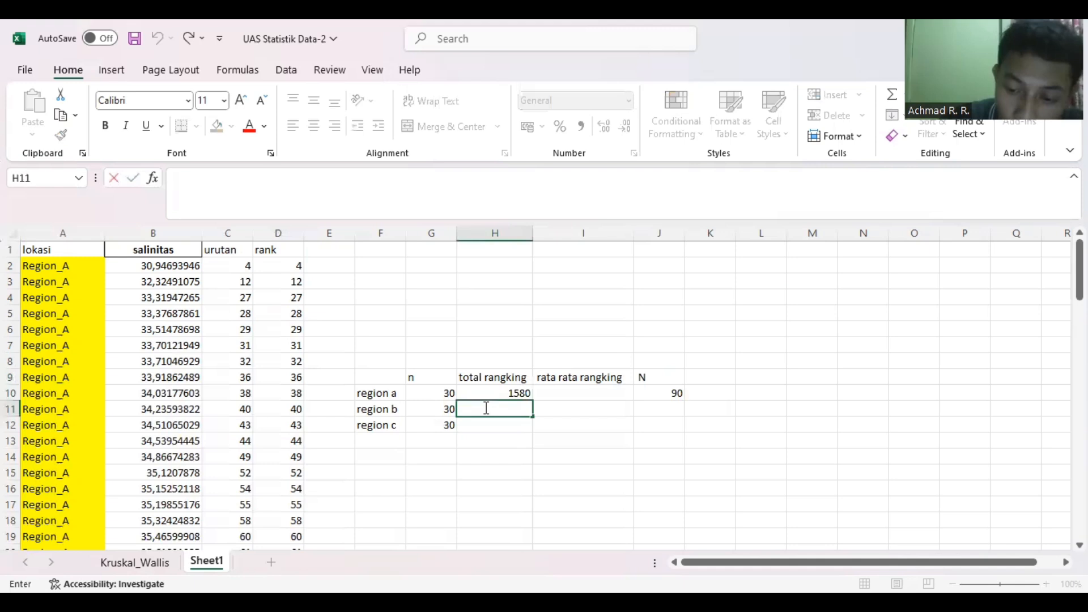
pyautogui.write('=s')
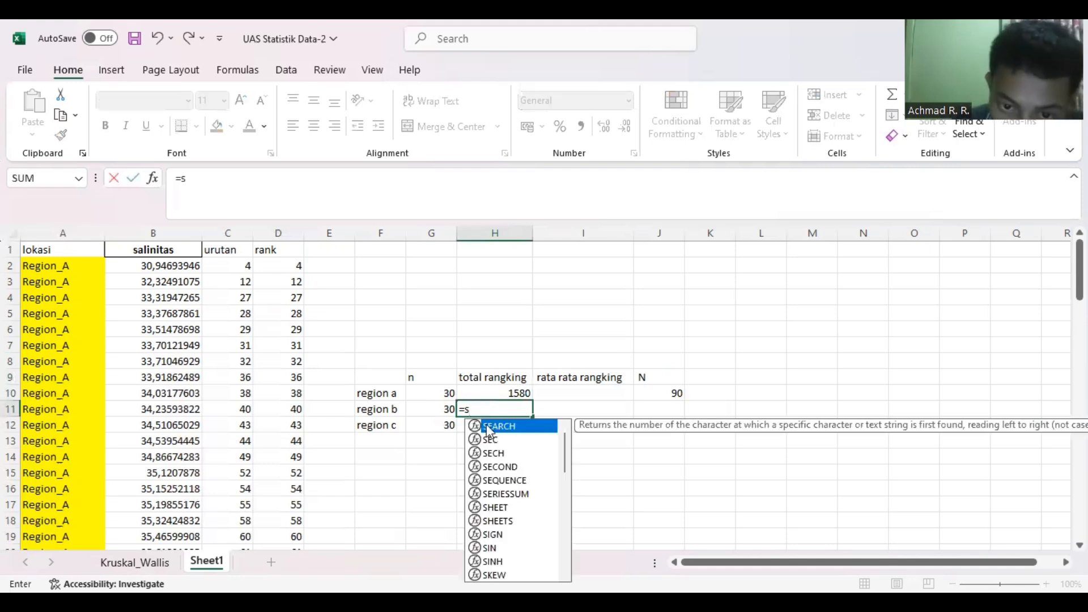
pyautogui.write('um')
pyautogui.press('Tab')
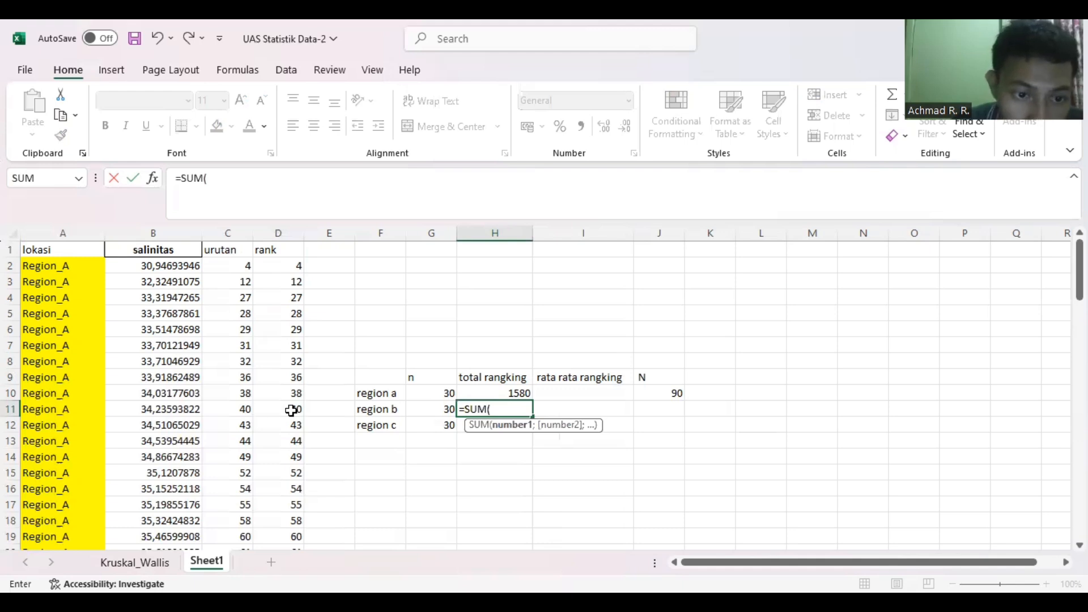
pyautogui.scroll(-9, 270, 320)
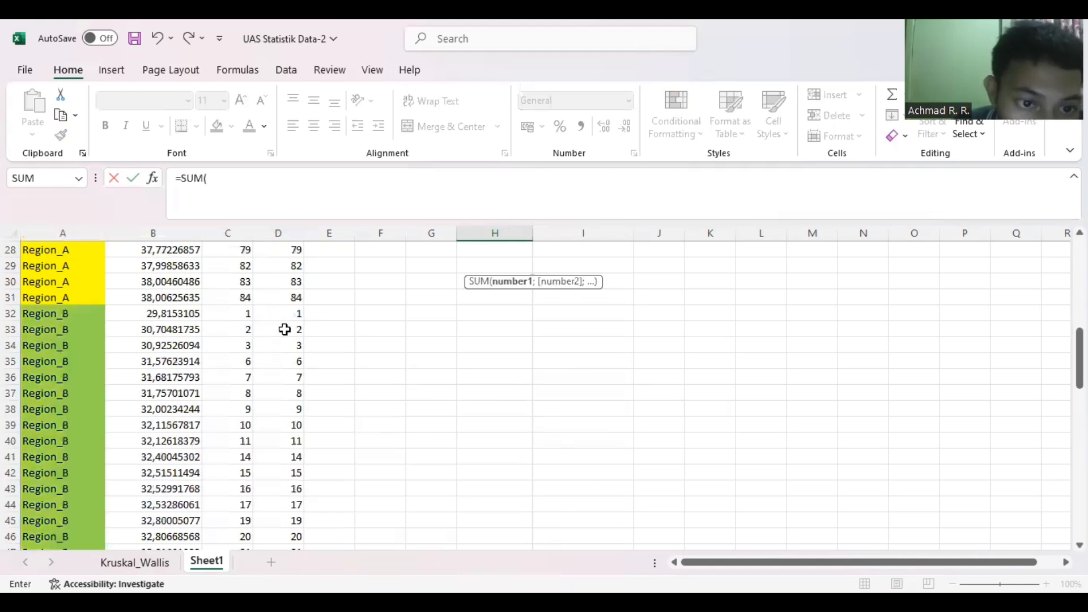
pyautogui.click(285, 313)
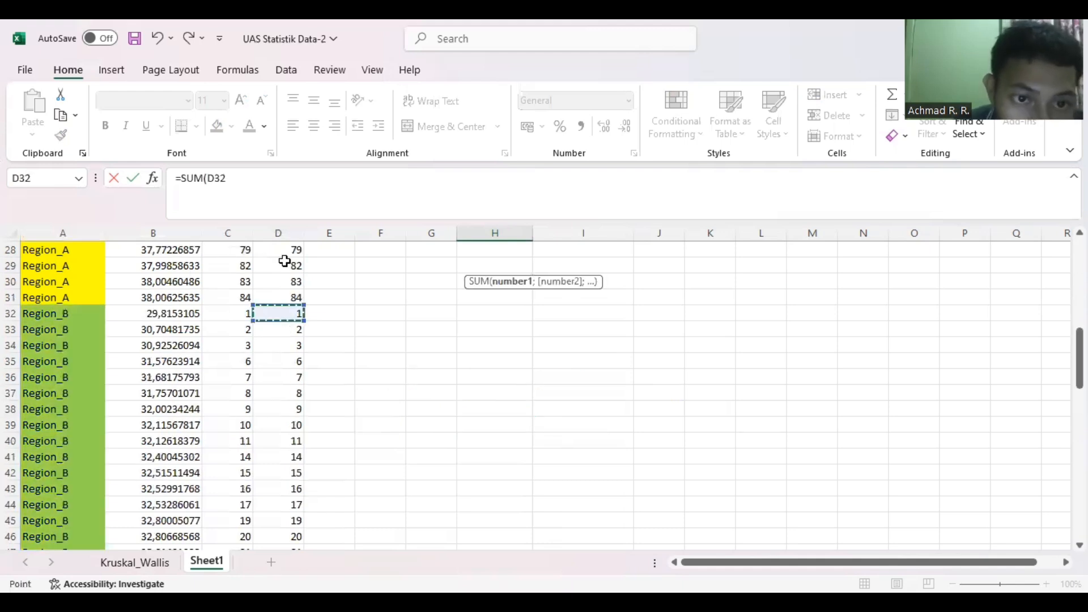
pyautogui.scroll(-10, 284, 261)
pyautogui.keyDown('shift'); pyautogui.click(290, 278); pyautogui.keyUp('shift')
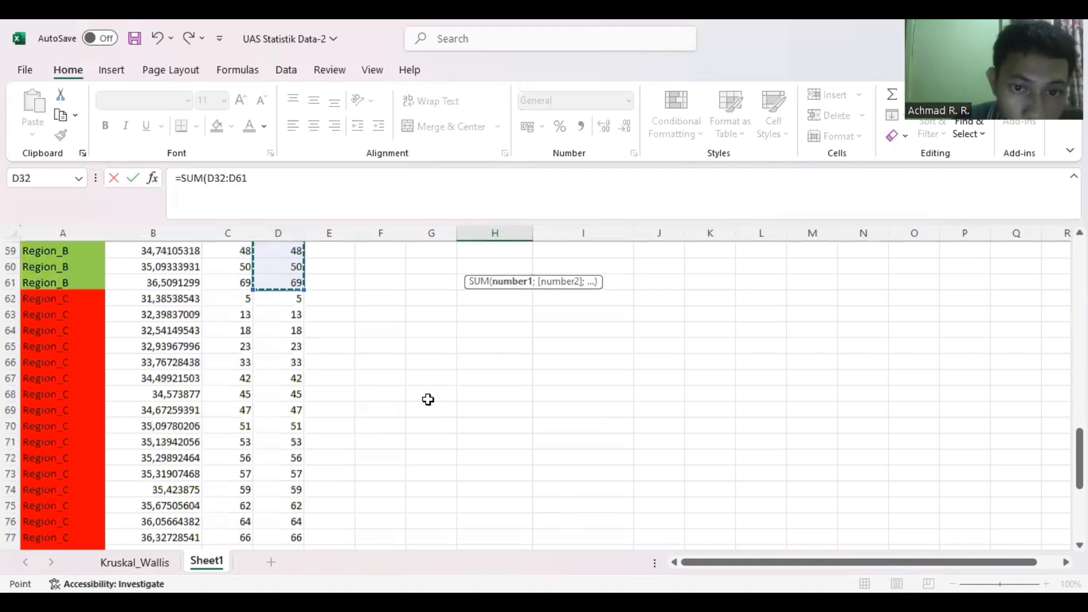
pyautogui.scroll(13, 428, 399)
pyautogui.scroll(6, 444, 374)
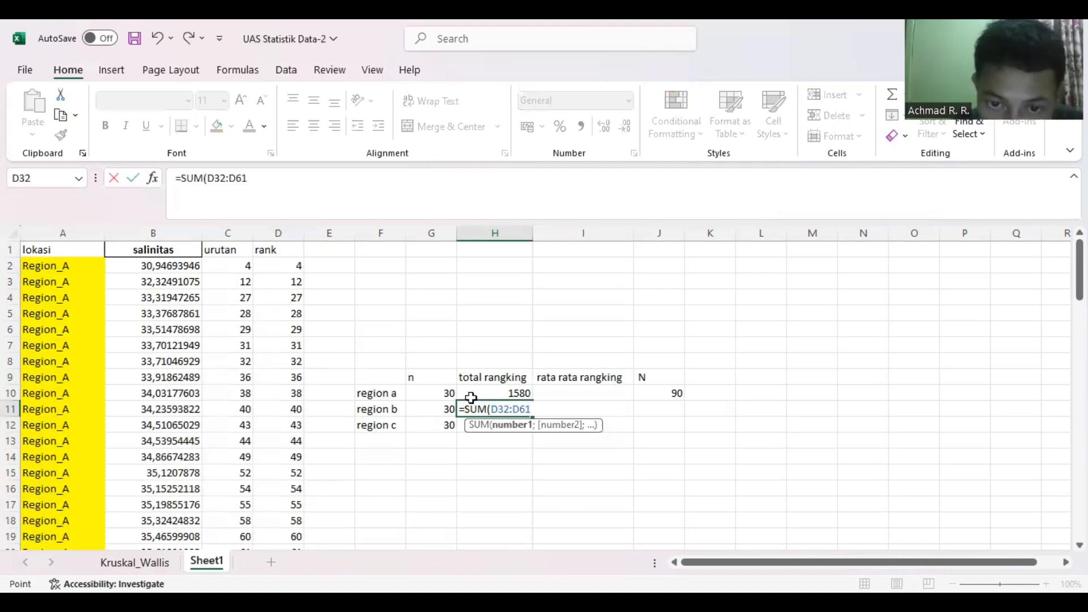
pyautogui.press('Return')
# Calculate region c's total rank in H12 with a SUM over D62:D91.
pyautogui.scroll(-3, 418, 296)
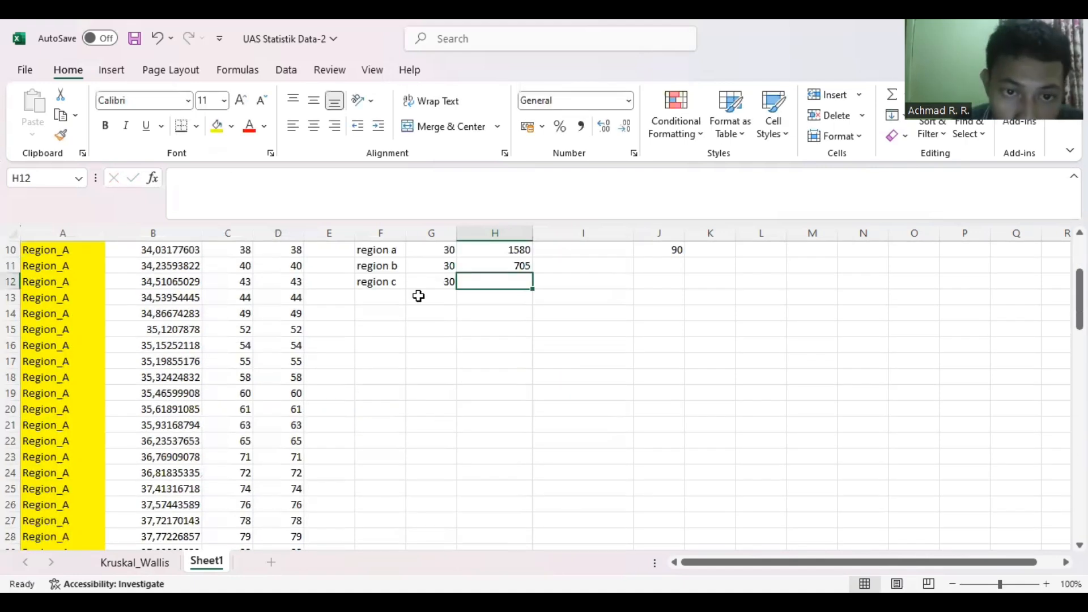
pyautogui.doubleClick(485, 282)
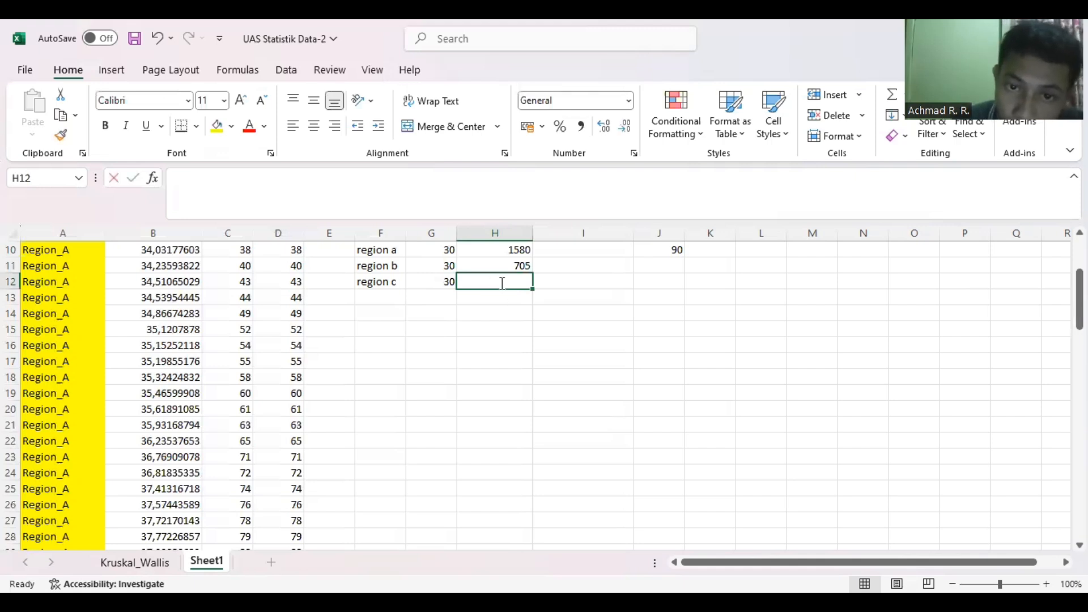
pyautogui.write('=sum')
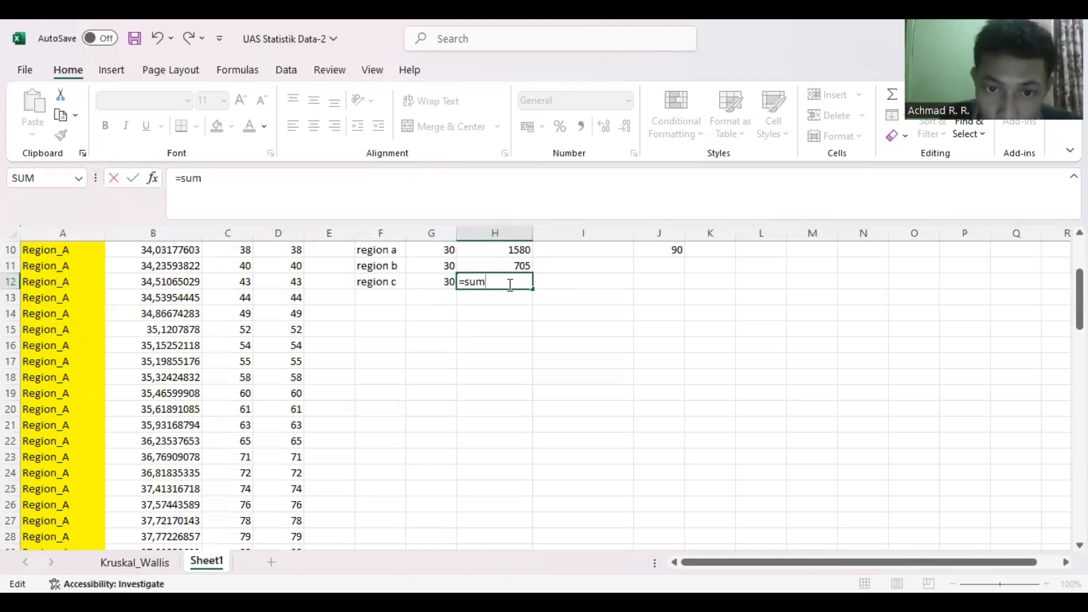
pyautogui.press('BackSpace')
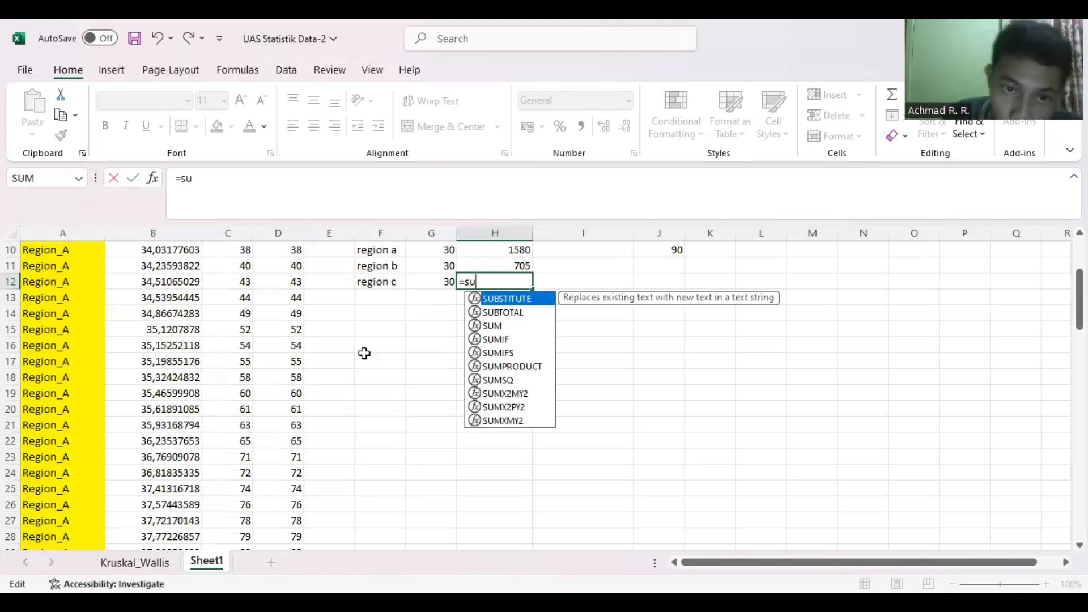
pyautogui.write('m')
pyautogui.press('Tab')
pyautogui.scroll(2, 364, 353)
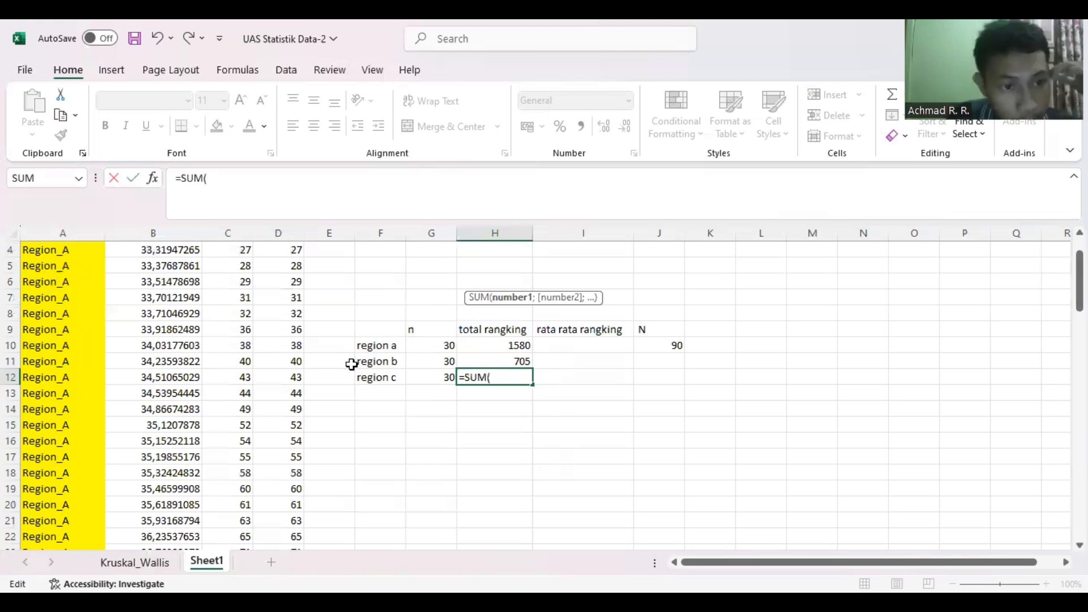
pyautogui.scroll(-18, 291, 350)
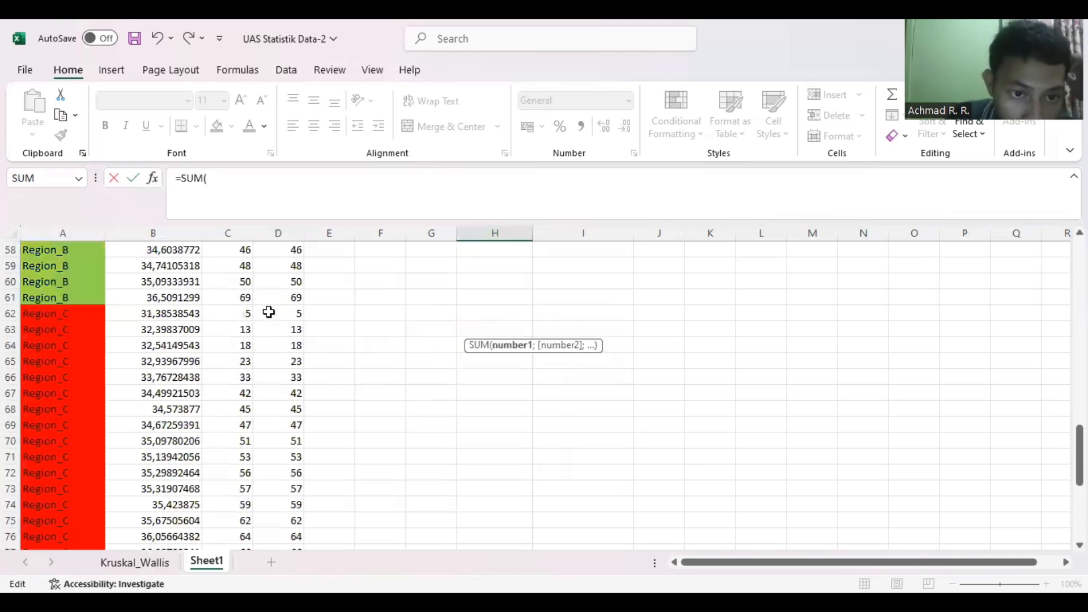
pyautogui.click(269, 312)
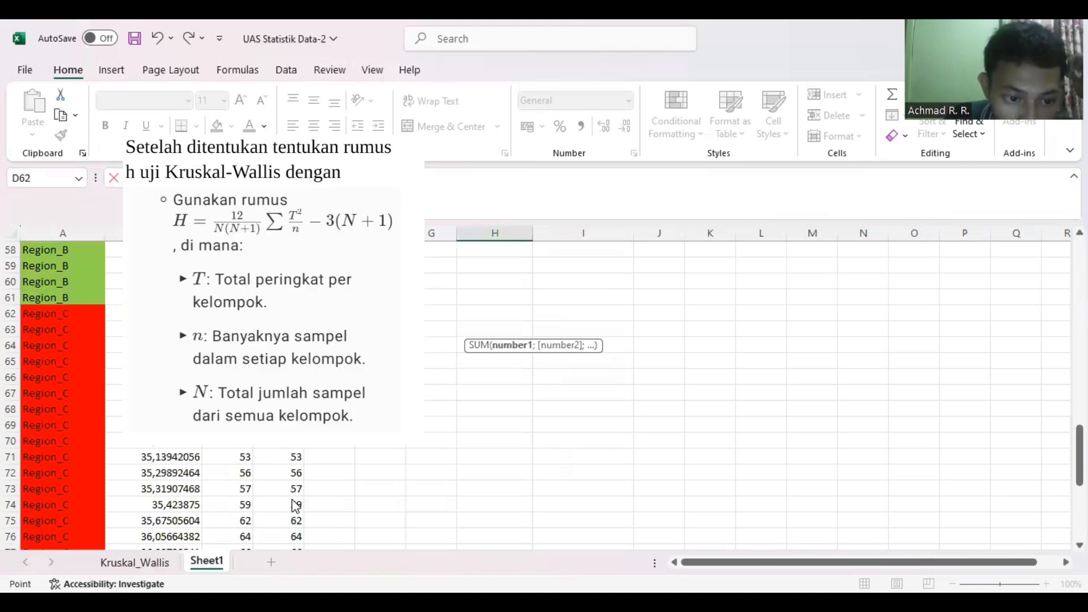
pyautogui.hotkey('ctrl', 'shift', 'Down')
pyautogui.scroll(1, 391, 455)
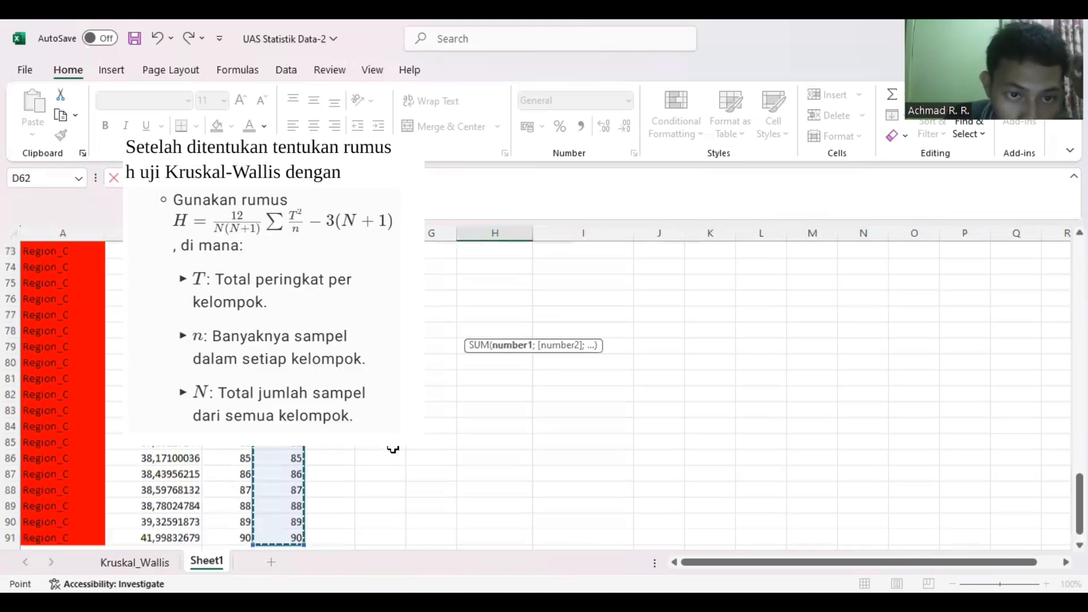
pyautogui.scroll(13, 393, 449)
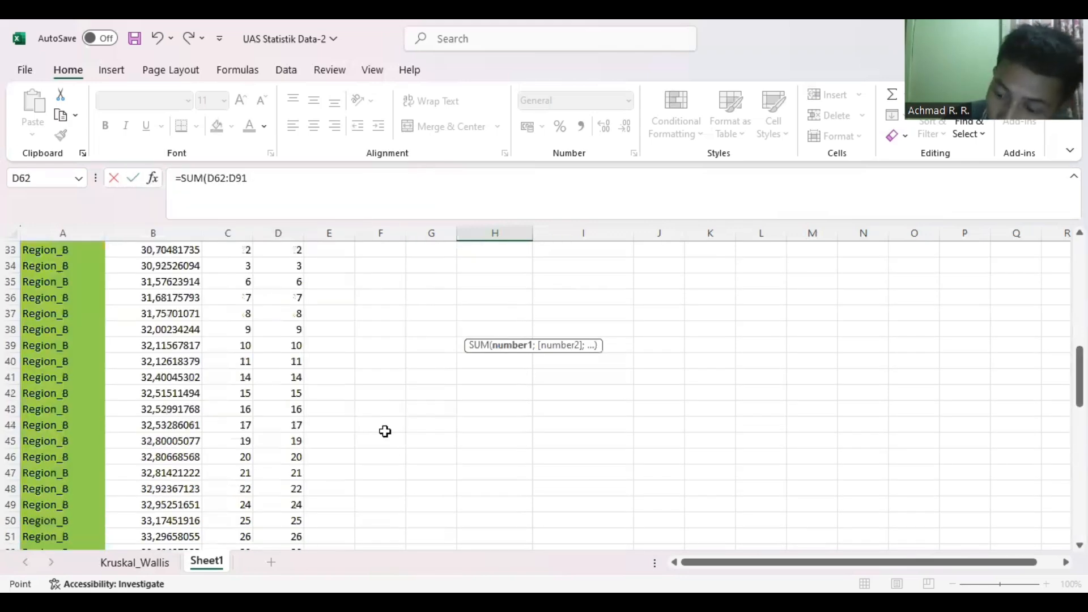
pyautogui.scroll(6, 385, 431)
pyautogui.press('Return')
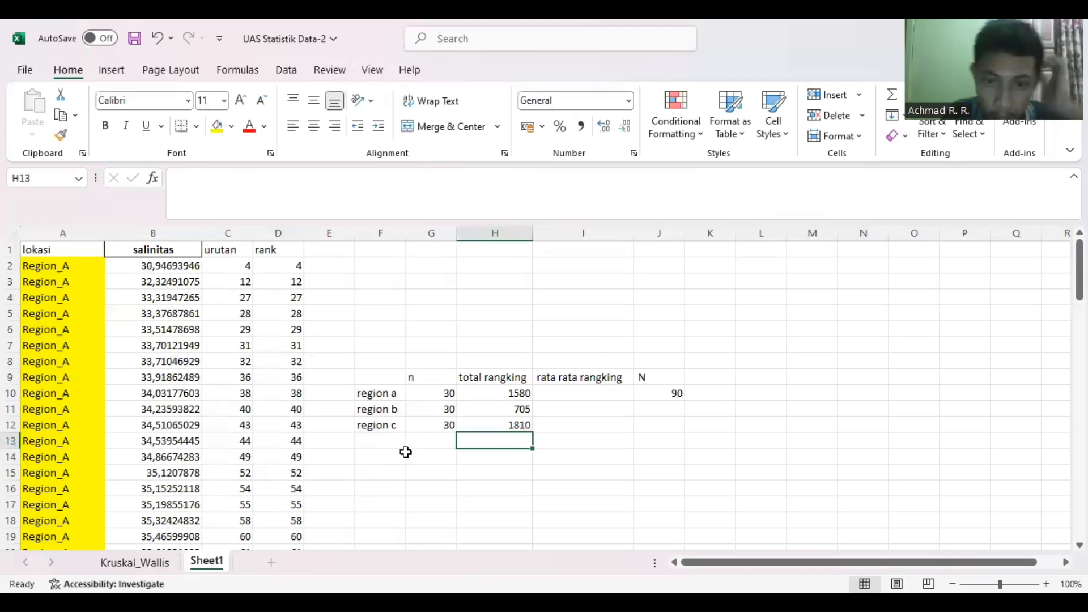
# Calculate region a's mean rank in I10 by dividing its total rank by its sample size, =H10/G10.
pyautogui.click(581, 397)
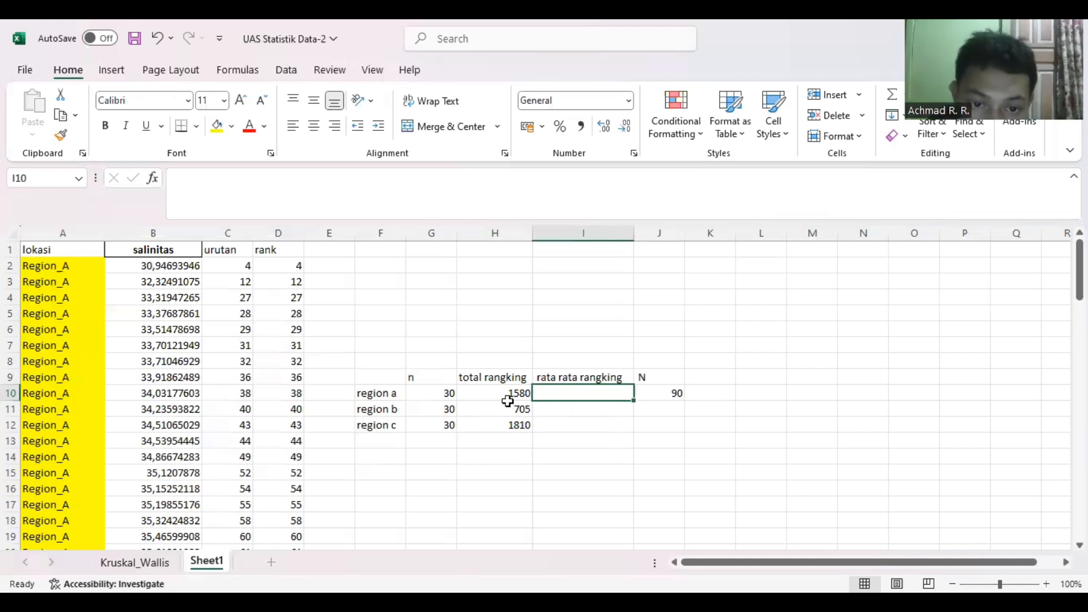
pyautogui.click(432, 395)
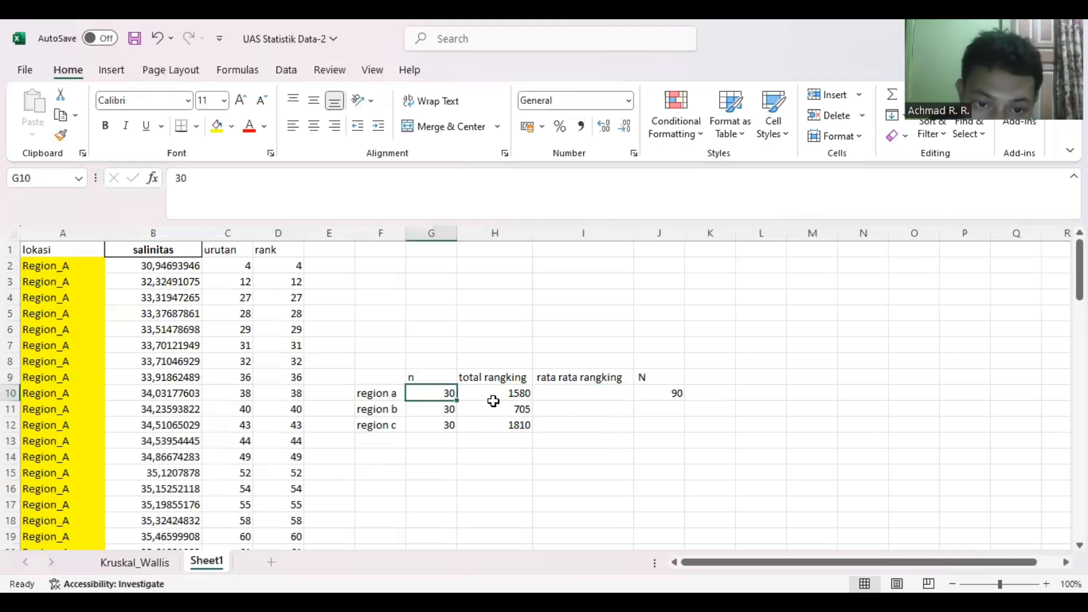
pyautogui.click(496, 406)
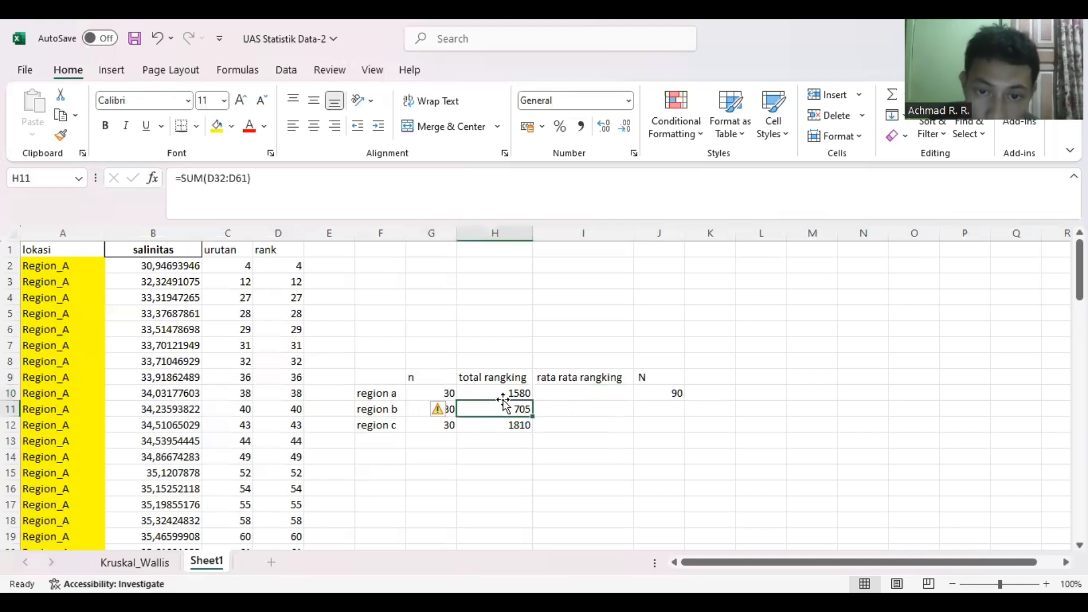
pyautogui.click(584, 392)
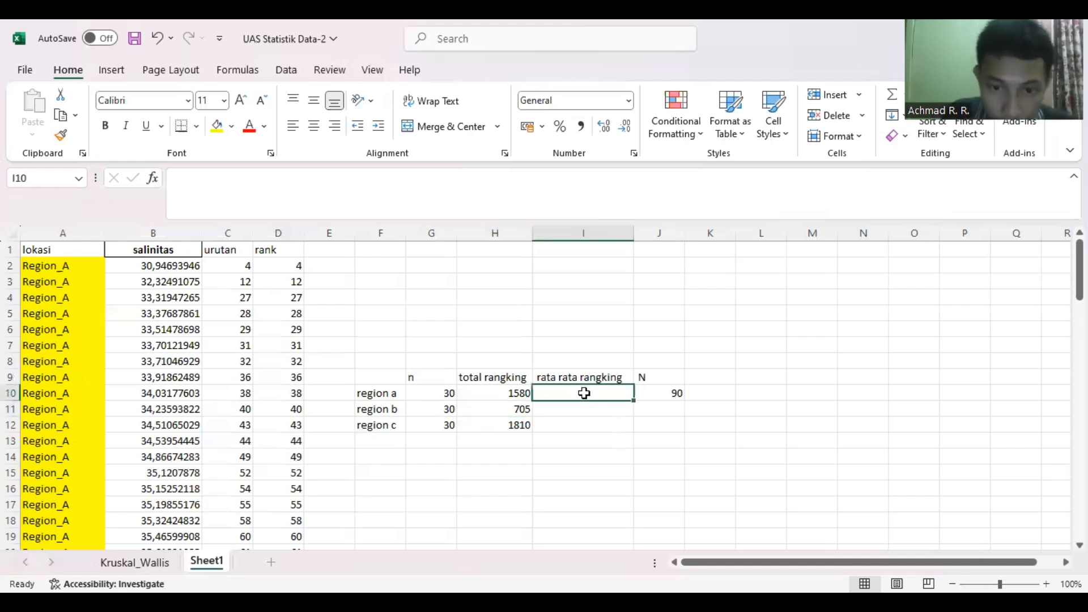
pyautogui.write('=')
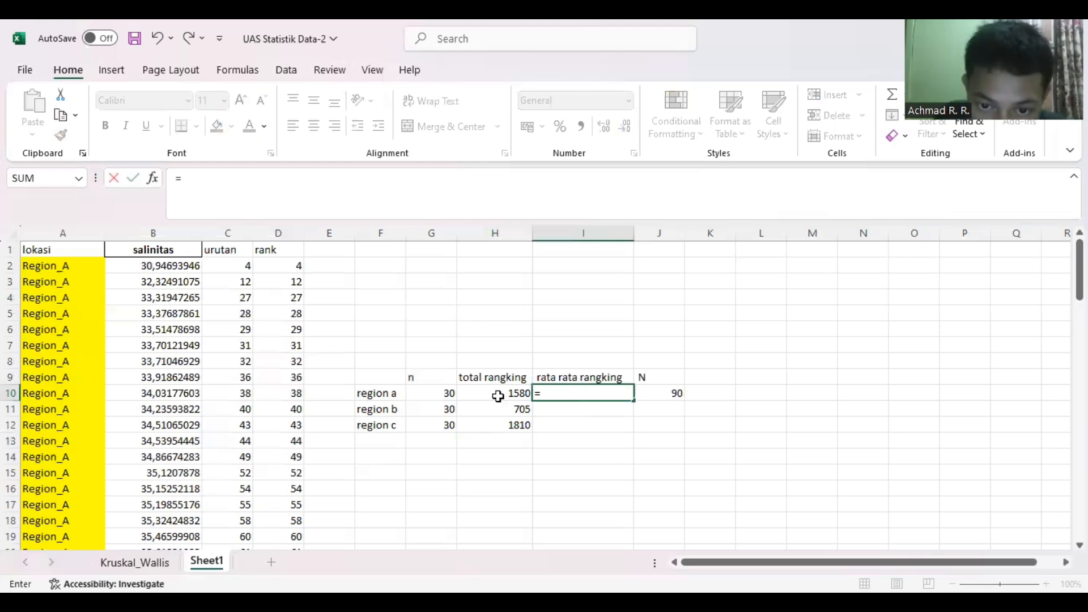
pyautogui.click(499, 398)
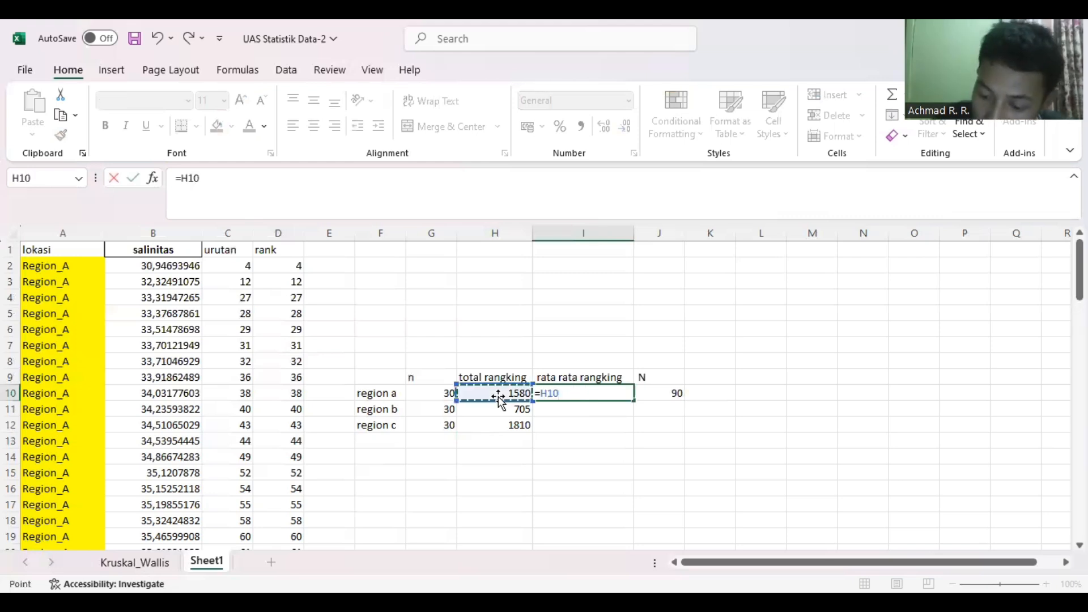
pyautogui.write('/')
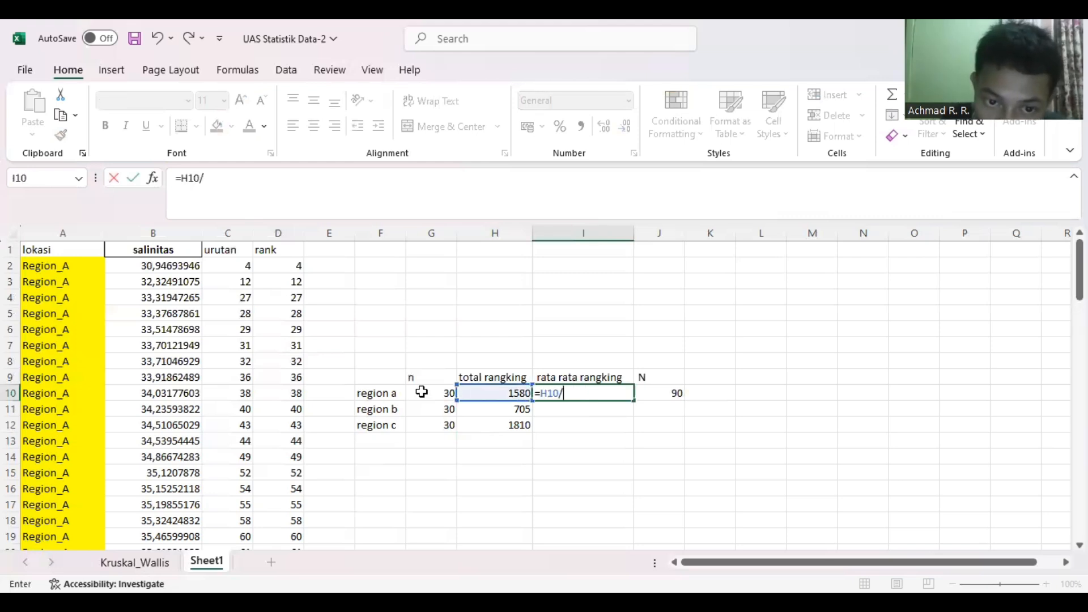
pyautogui.press('Left')
pyautogui.press('Left')
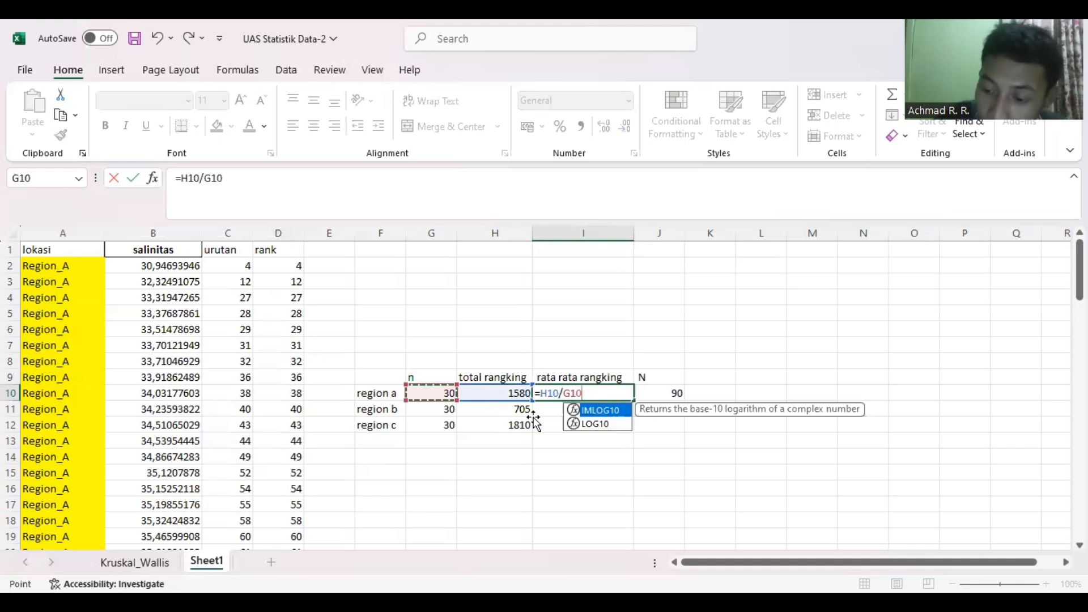
pyautogui.press('Return')
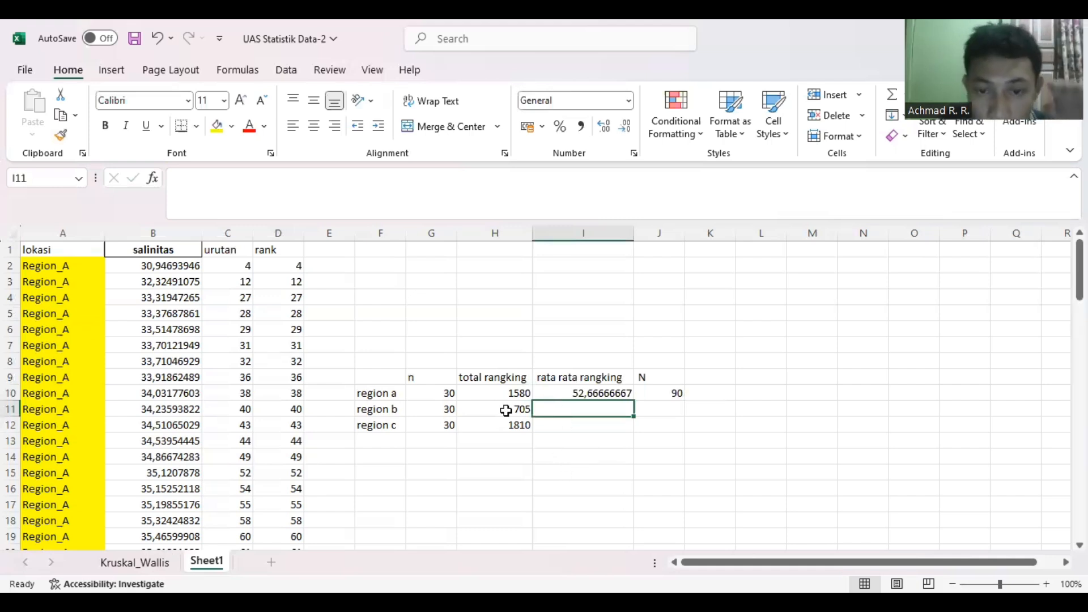
# Calculate region b's mean rank in I11 with the formula =H11/G11.
pyautogui.click(529, 410)
pyautogui.click(554, 408)
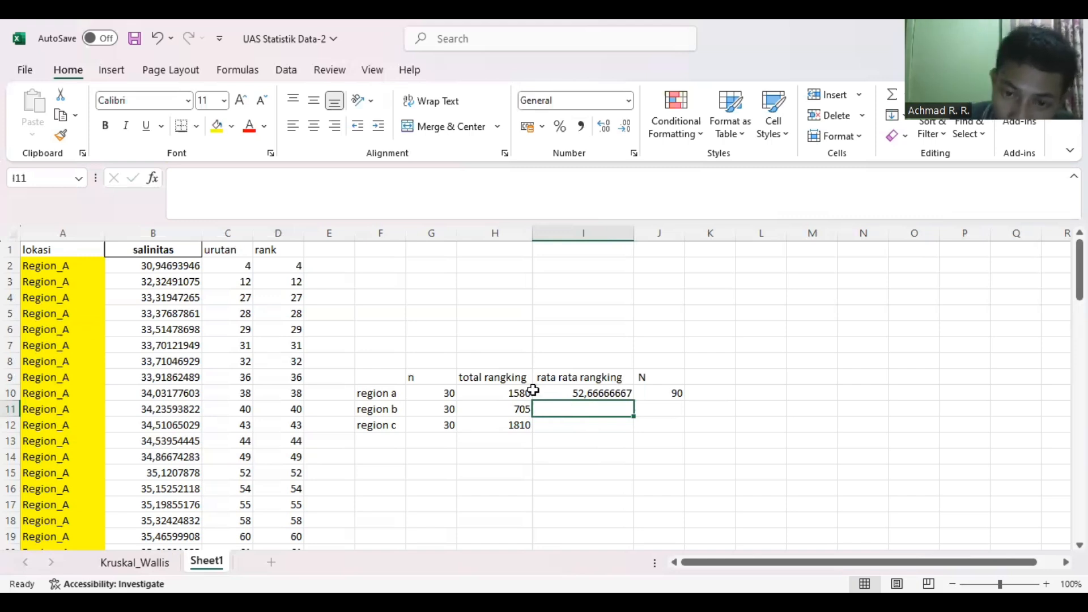
pyautogui.write('=')
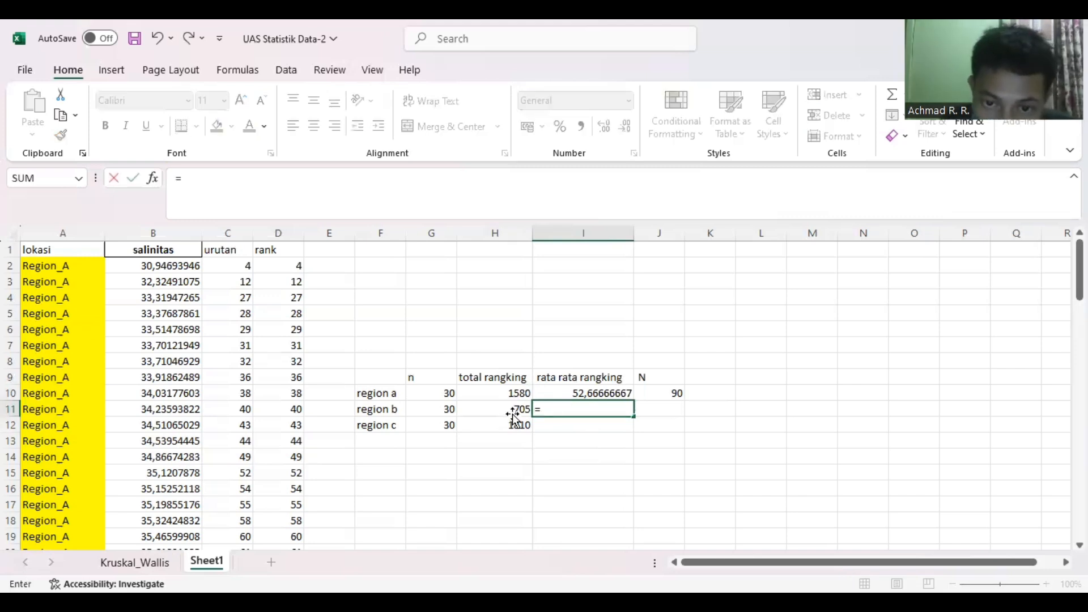
pyautogui.click(513, 418)
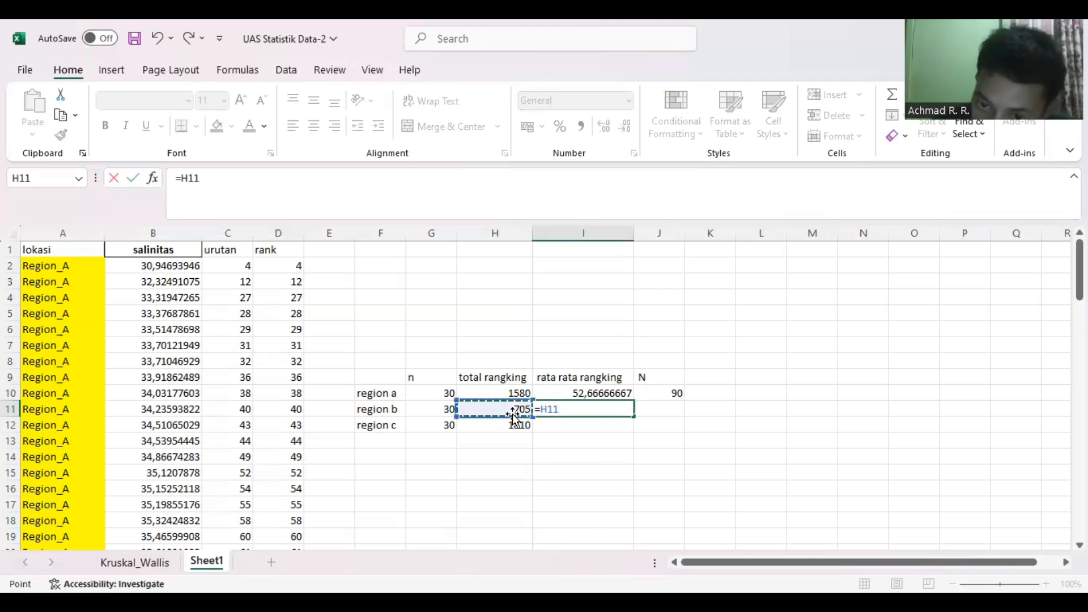
pyautogui.write('/')
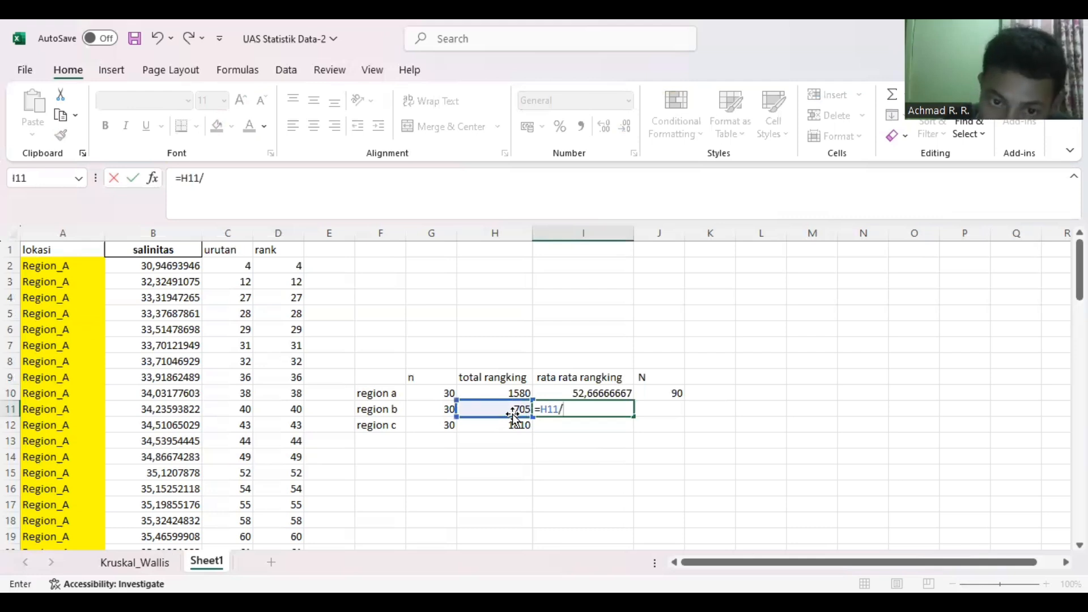
pyautogui.click(433, 411)
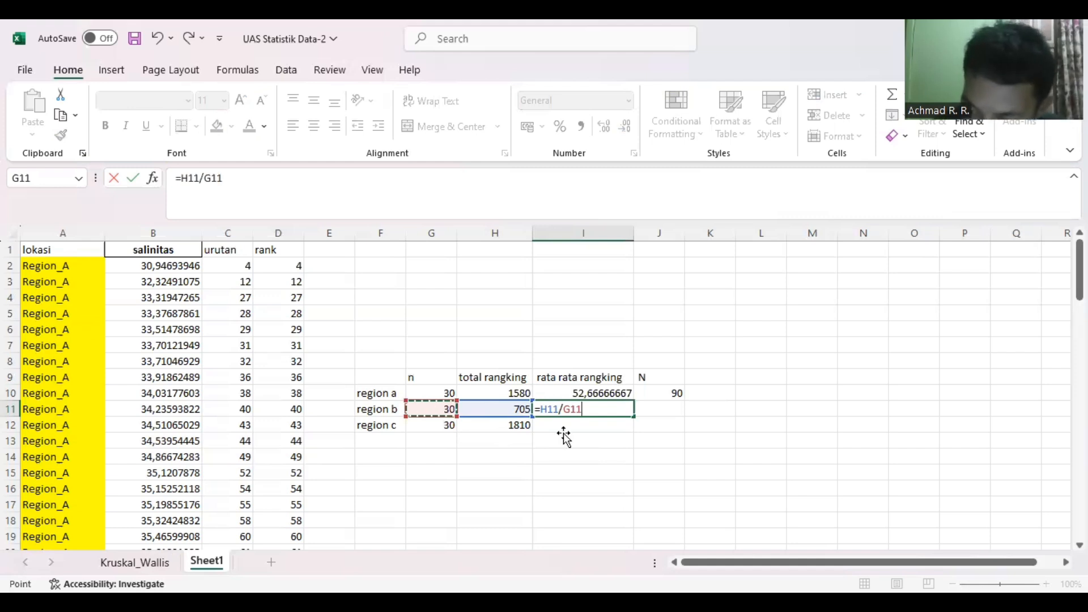
pyautogui.press('Return')
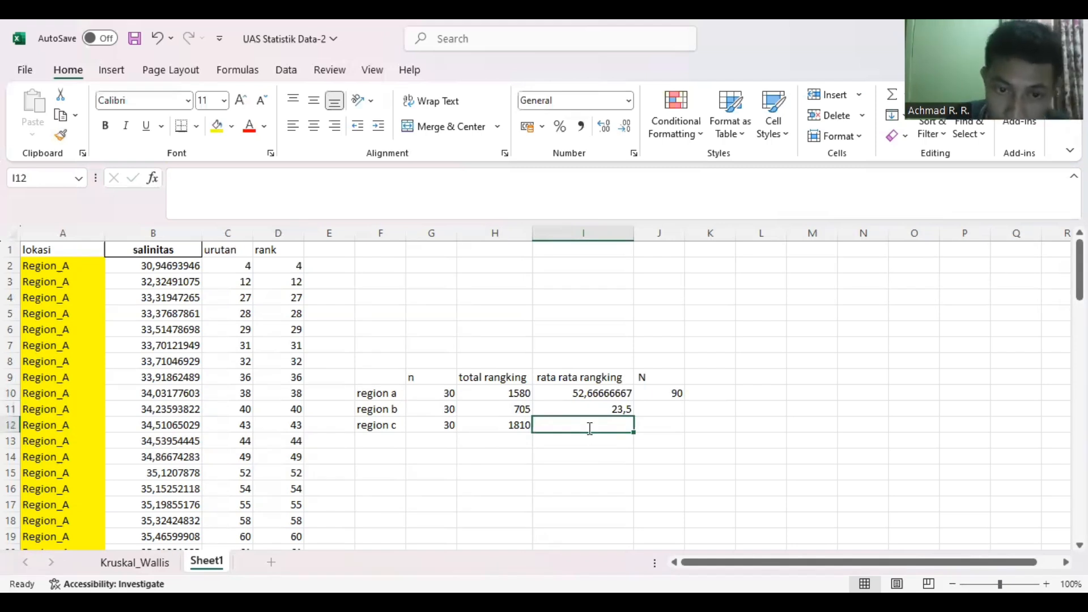
# Calculate region c's mean rank in I12 by dividing its total rank by its sample size, =H12/G12.
pyautogui.write('=')
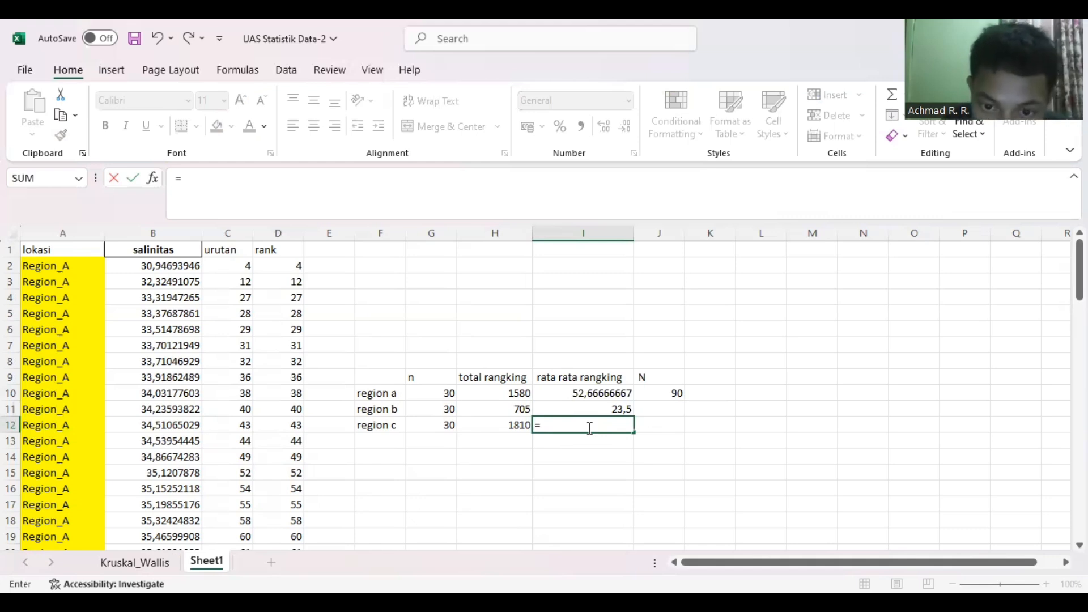
pyautogui.click(590, 428)
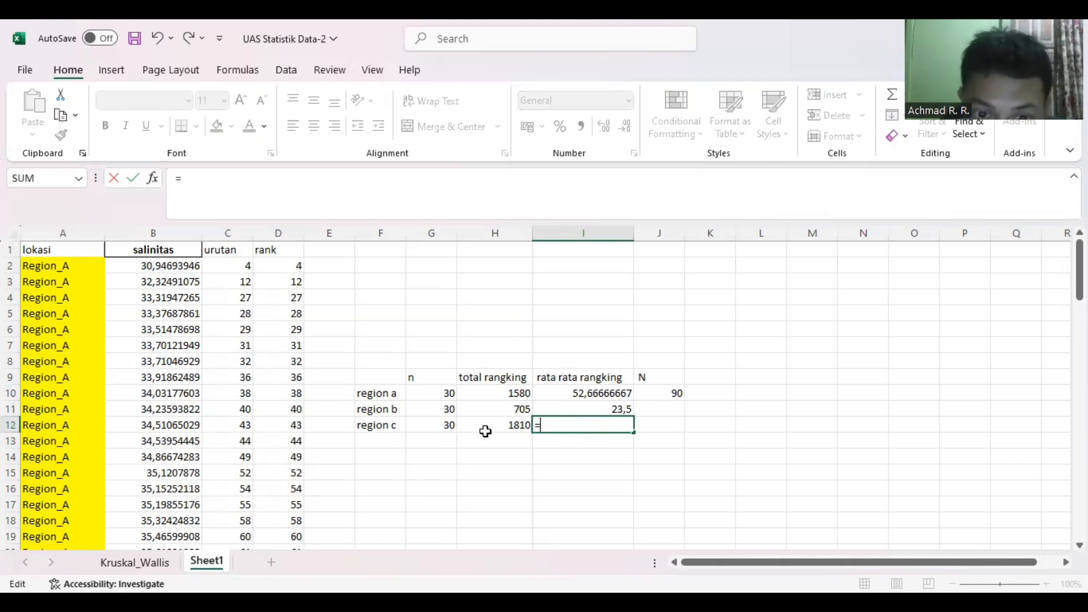
pyautogui.press('Left')
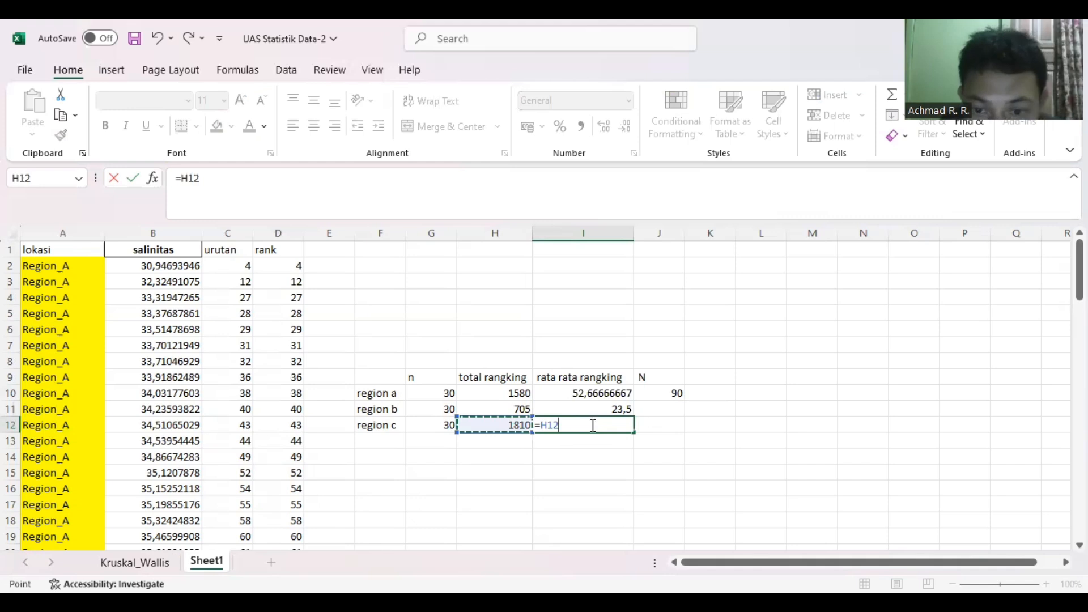
pyautogui.write('/')
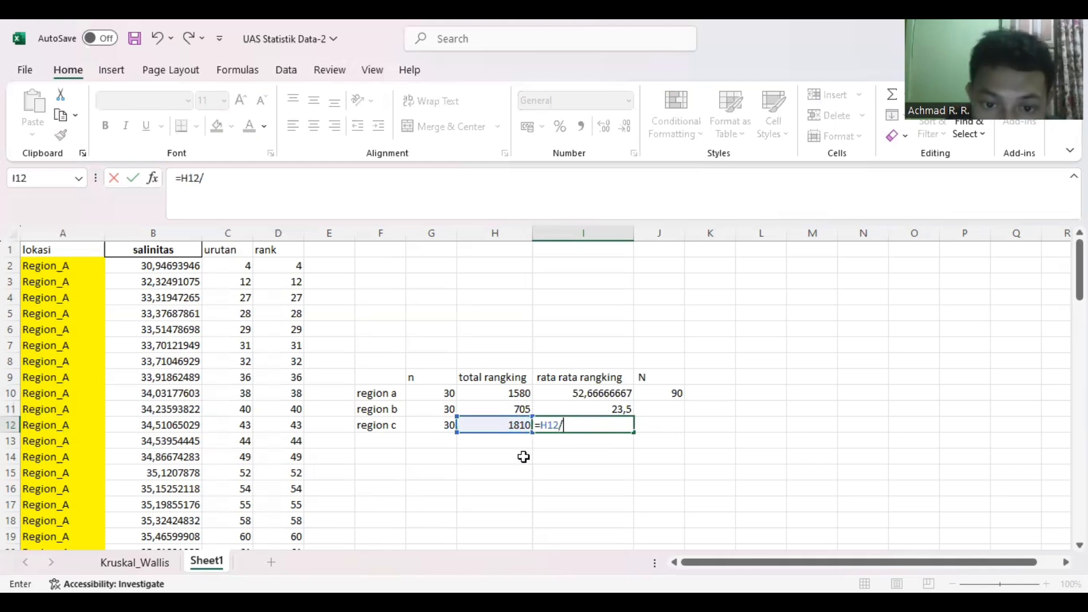
pyautogui.click(427, 426)
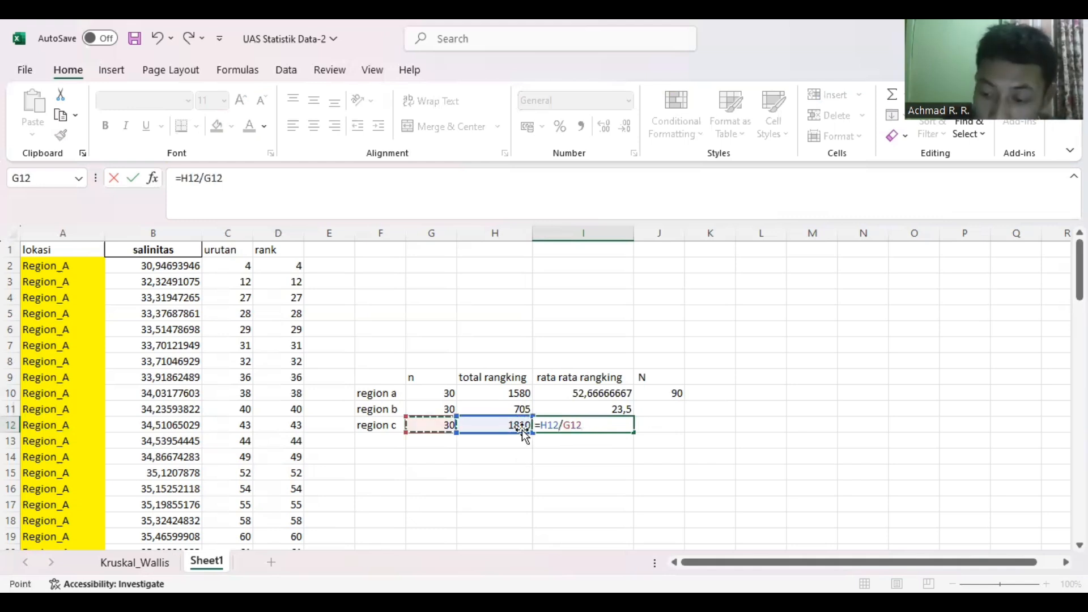
pyautogui.press('Return')
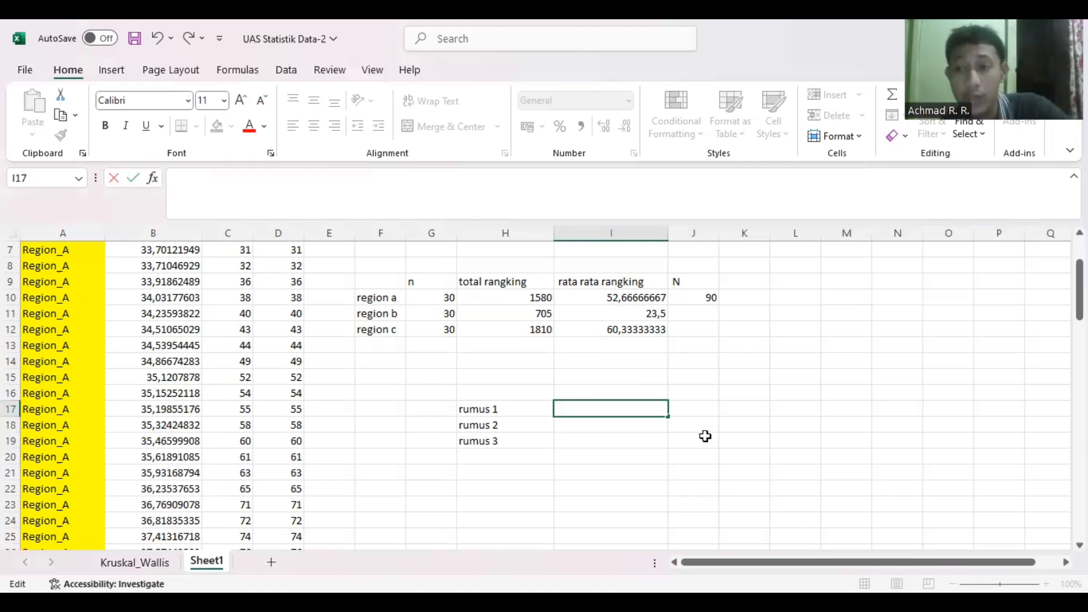
# Begin the rumus 1 formula in I17 by dividing 12 by the total sample size N, =( 12 / (J10).
pyautogui.click(514, 412)
pyautogui.click(513, 439)
pyautogui.click(576, 414)
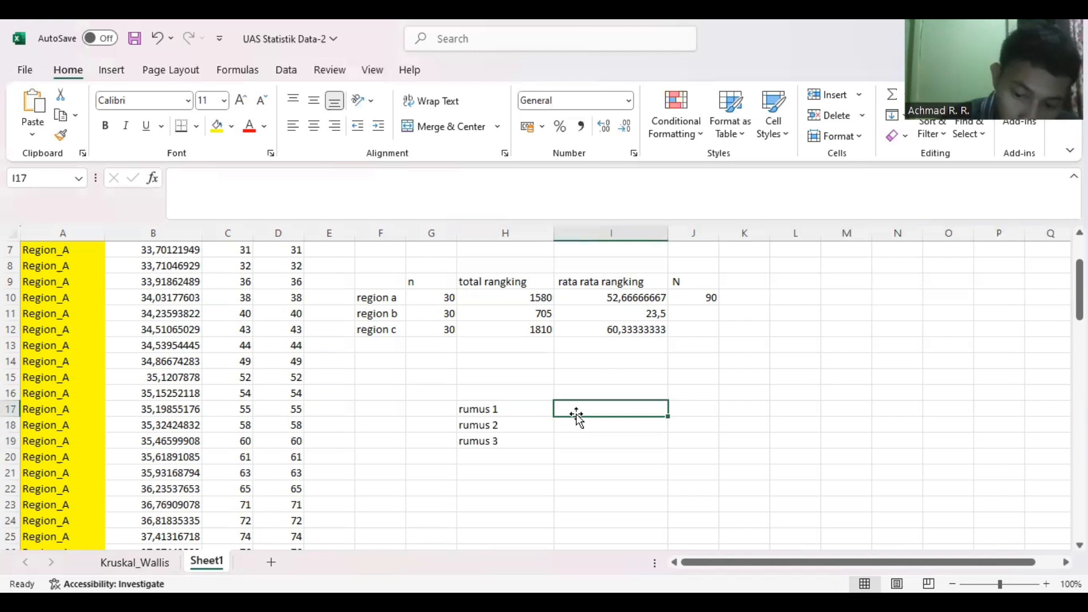
pyautogui.write('=')
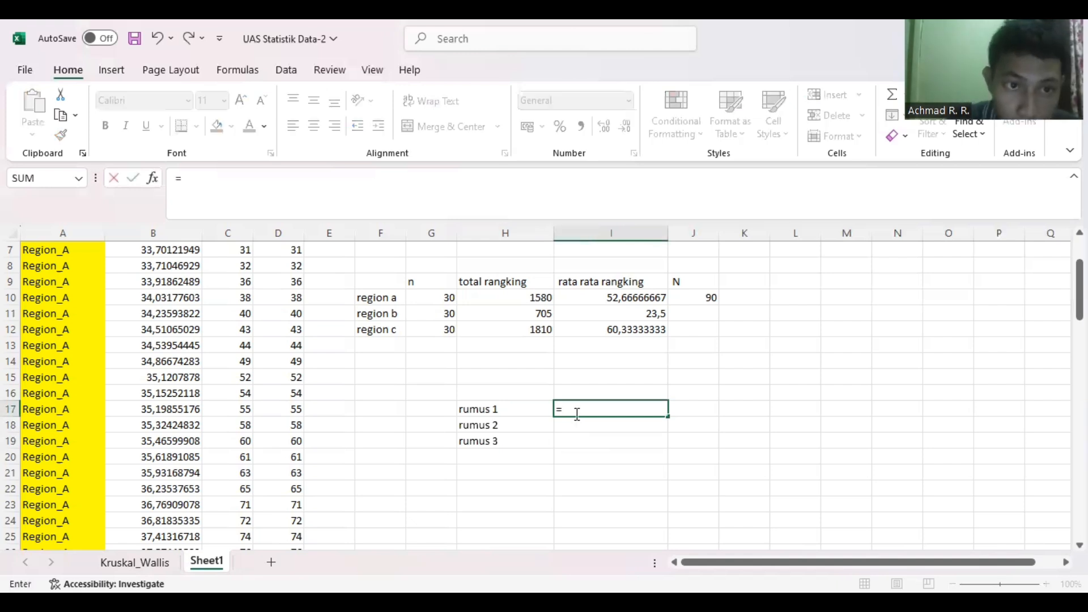
pyautogui.click(312, 187)
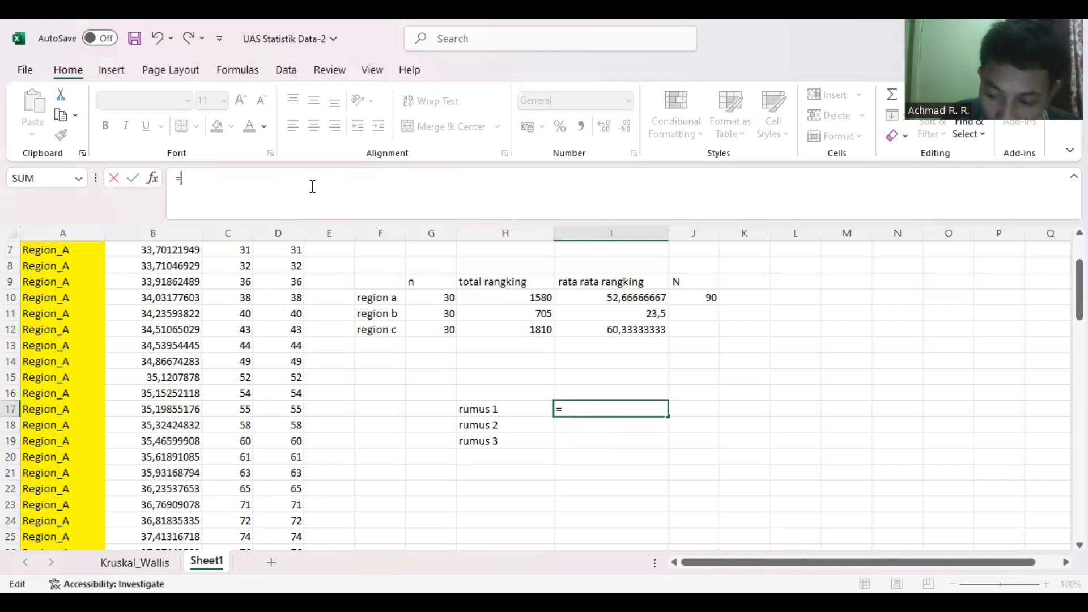
pyautogui.write('(')
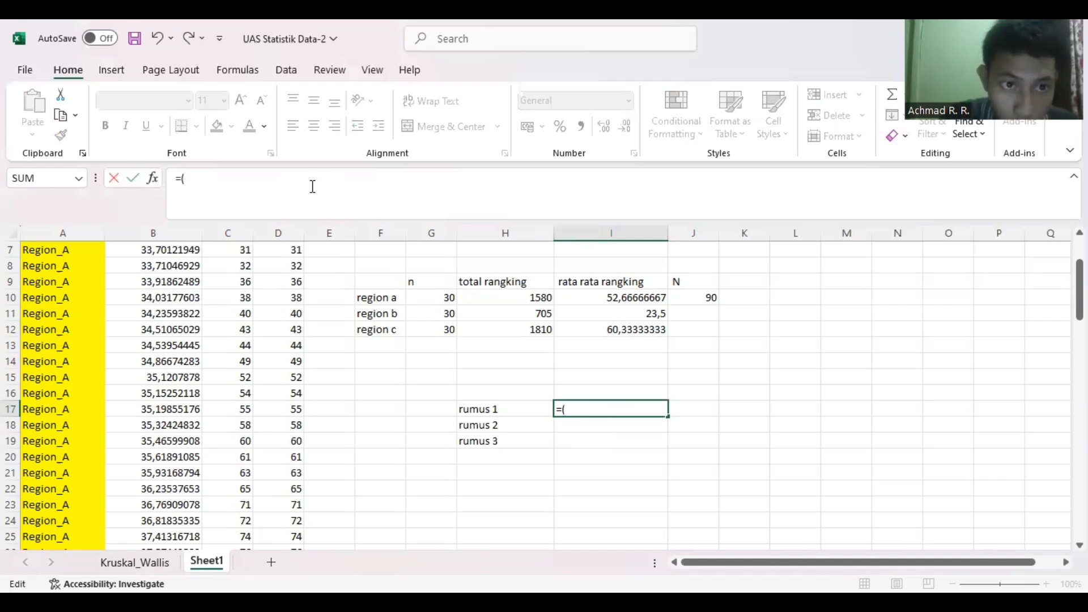
pyautogui.write(' 12')
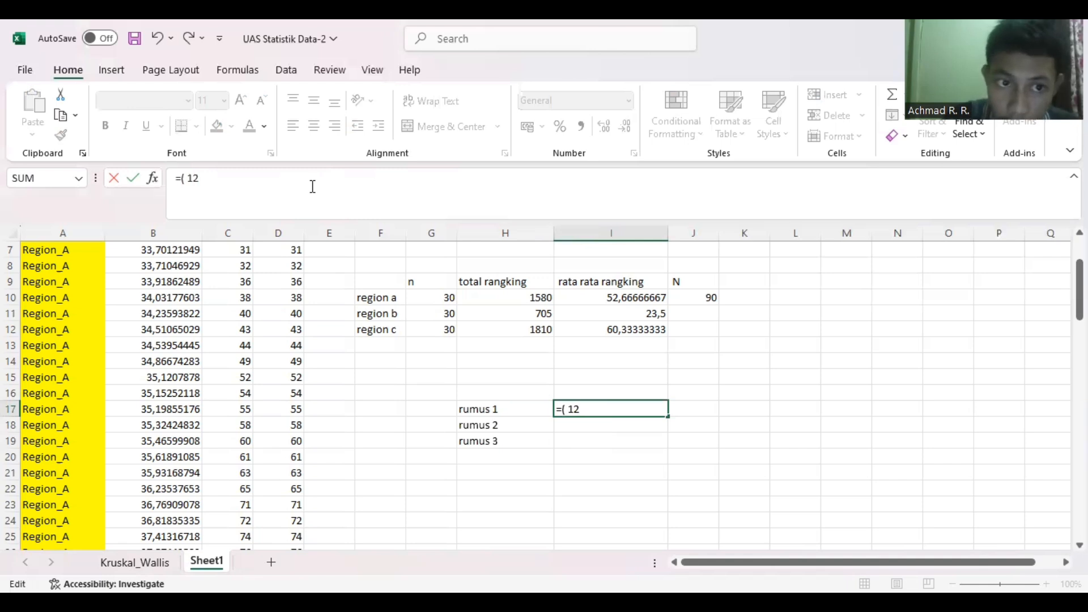
pyautogui.write('/')
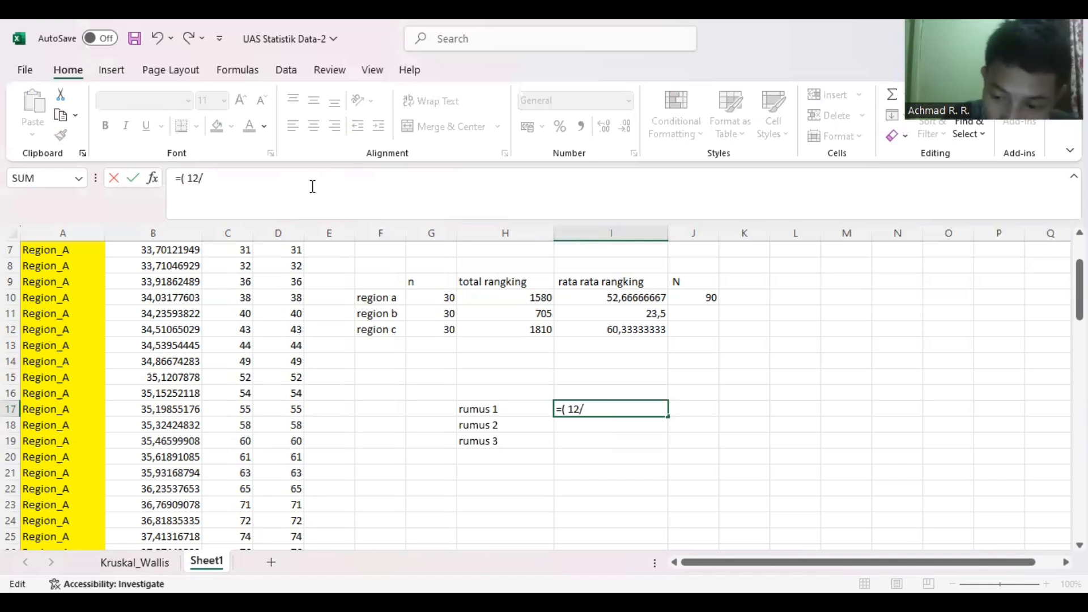
pyautogui.write('(')
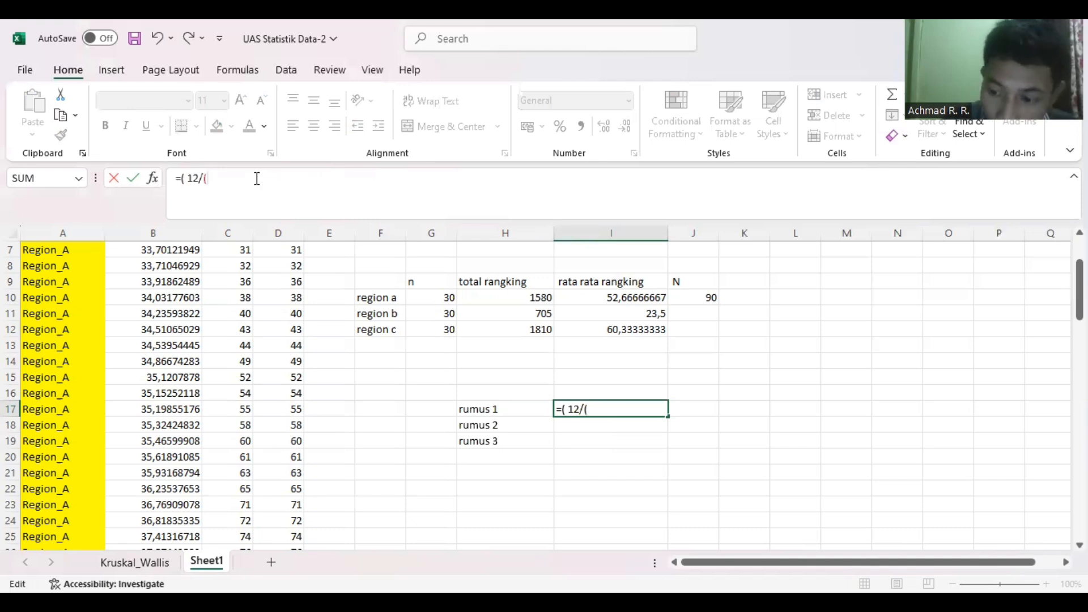
pyautogui.press('BackSpace')
pyautogui.press('BackSpace')
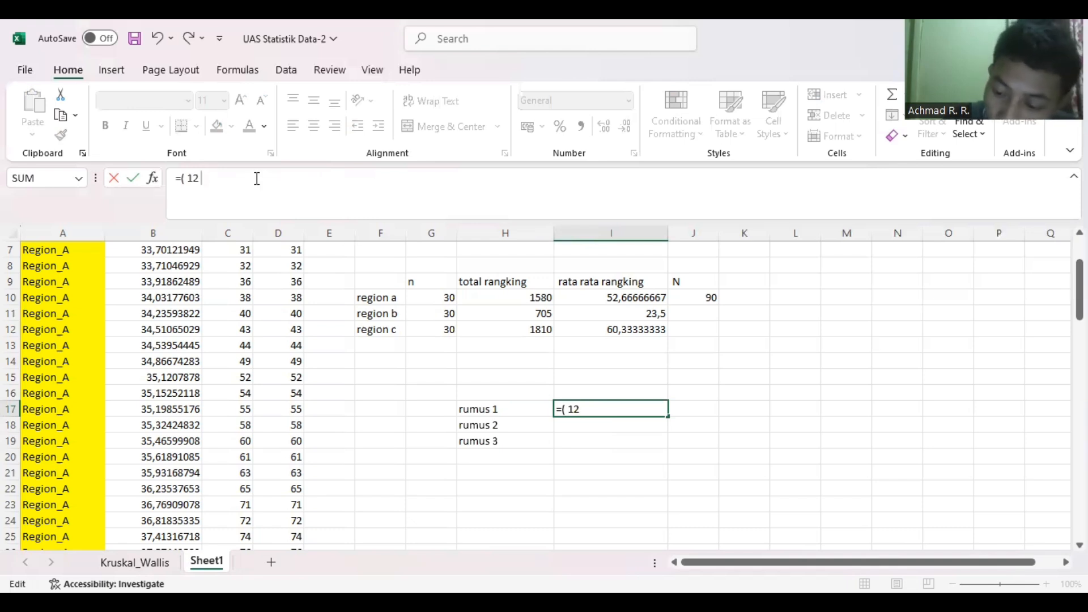
pyautogui.write('/')
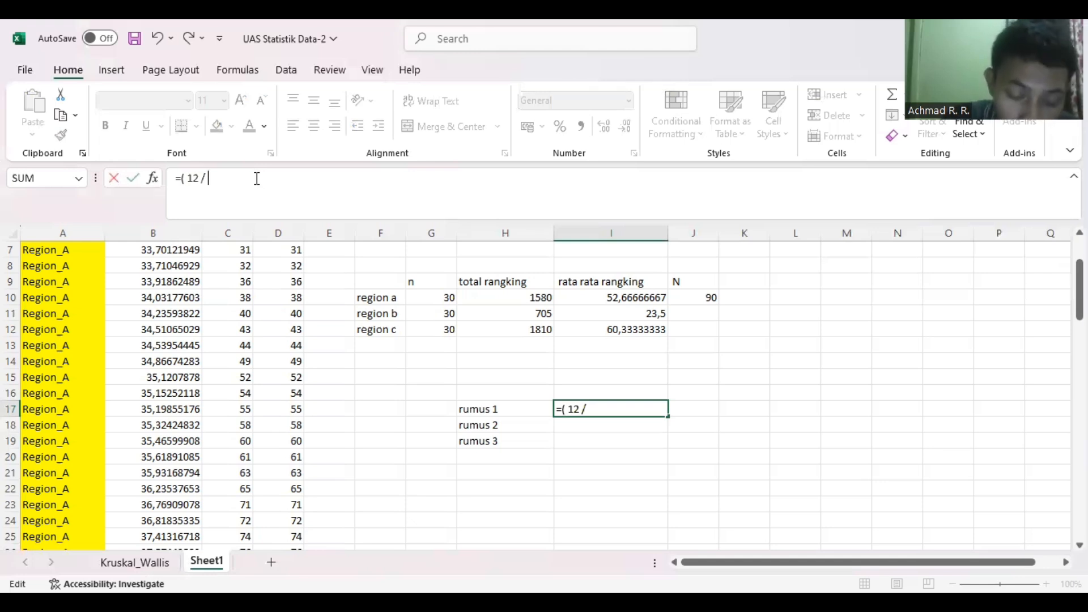
pyautogui.write(' (1')
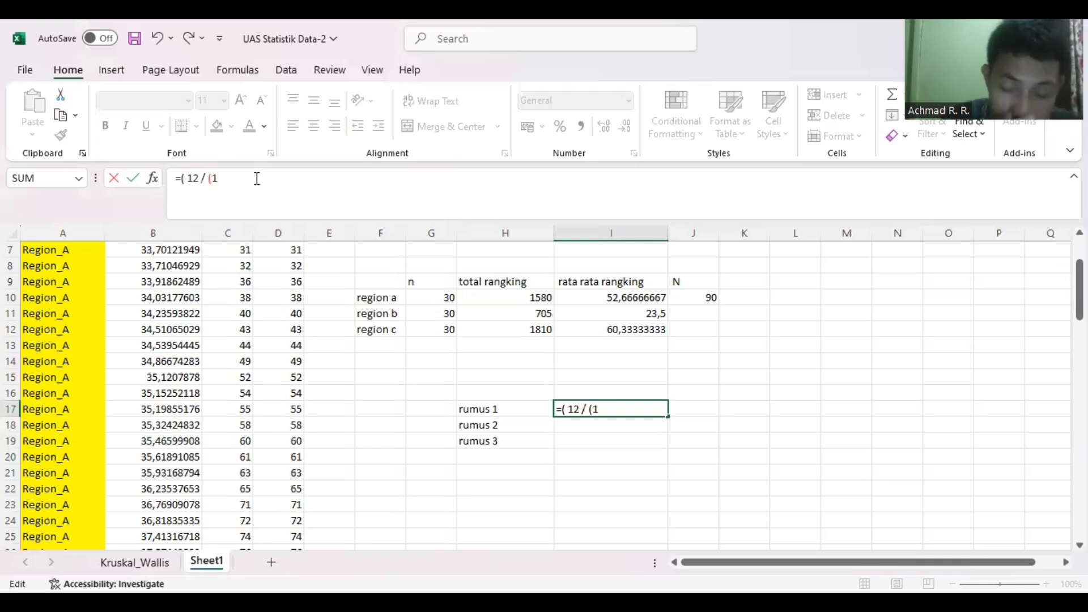
pyautogui.write('2')
pyautogui.press('BackSpace')
pyautogui.press('BackSpace')
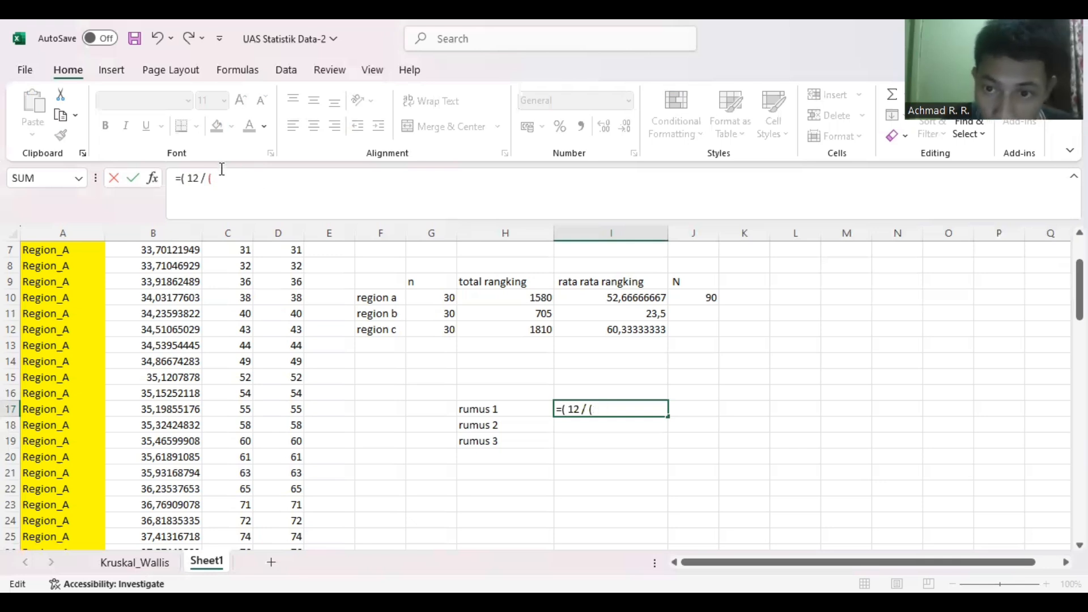
pyautogui.click(705, 299)
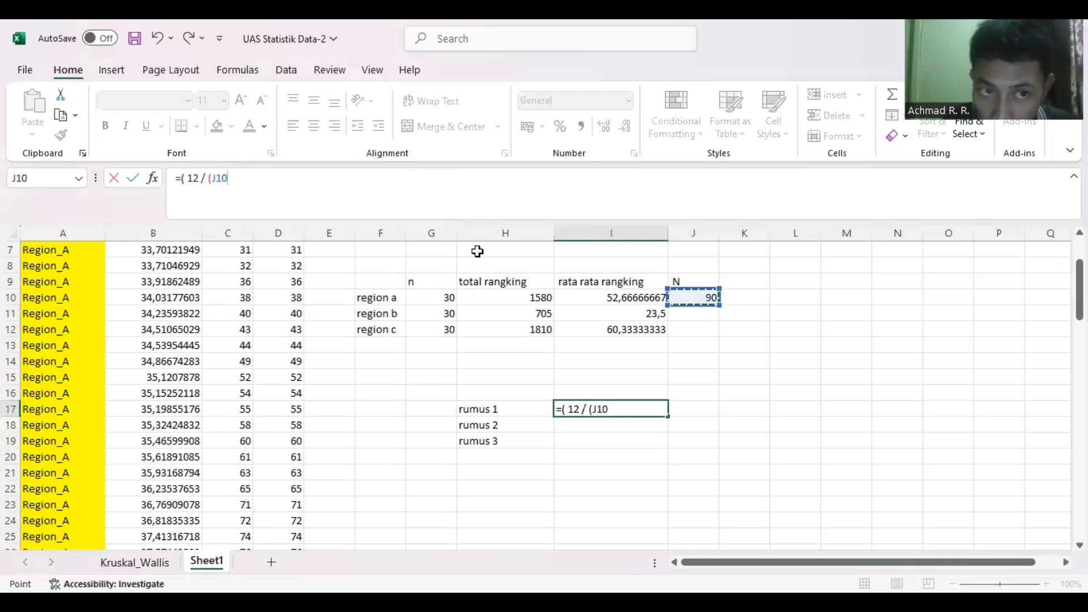
pyautogui.click(315, 176)
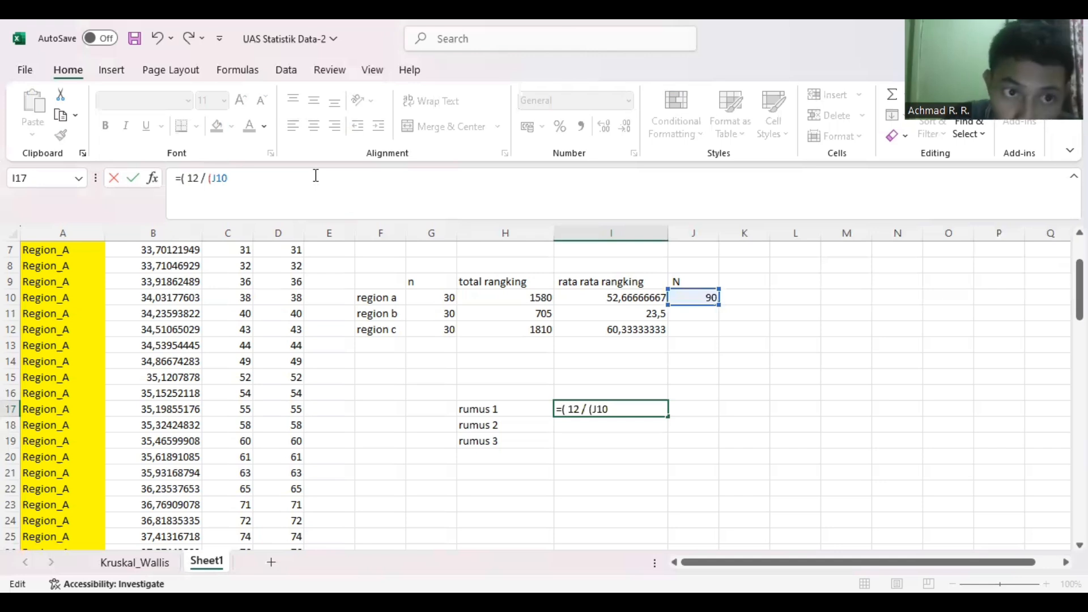
pyautogui.write('0')
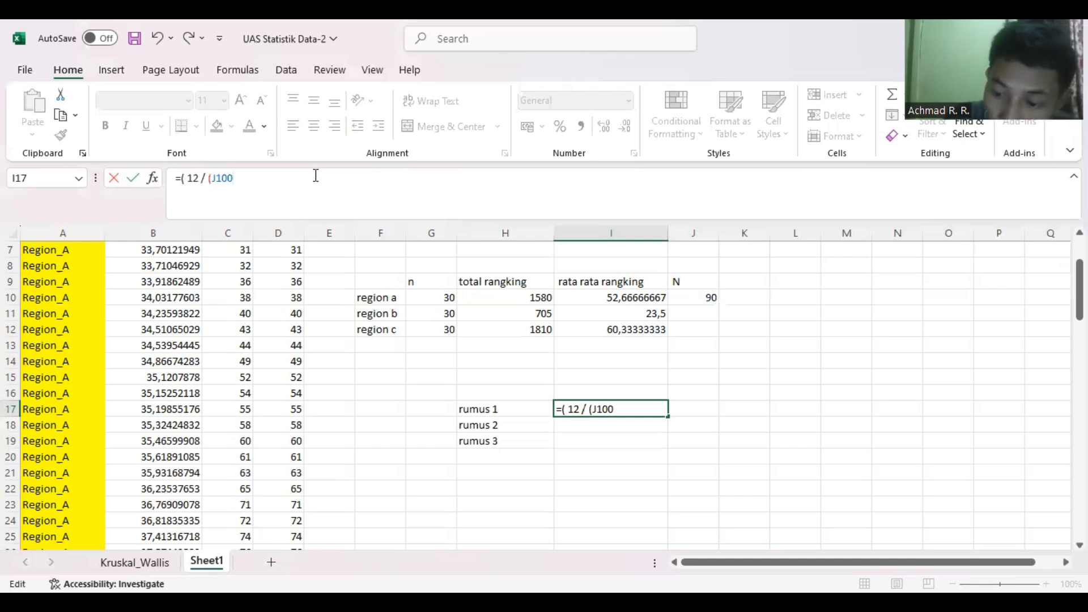
pyautogui.press('BackSpace')
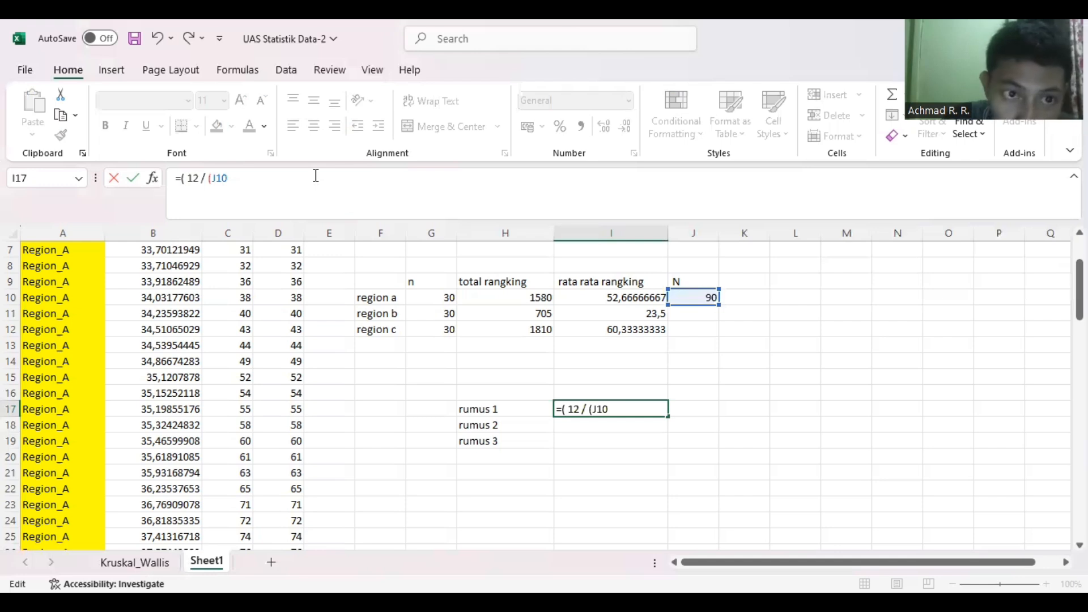
pyautogui.write(')')
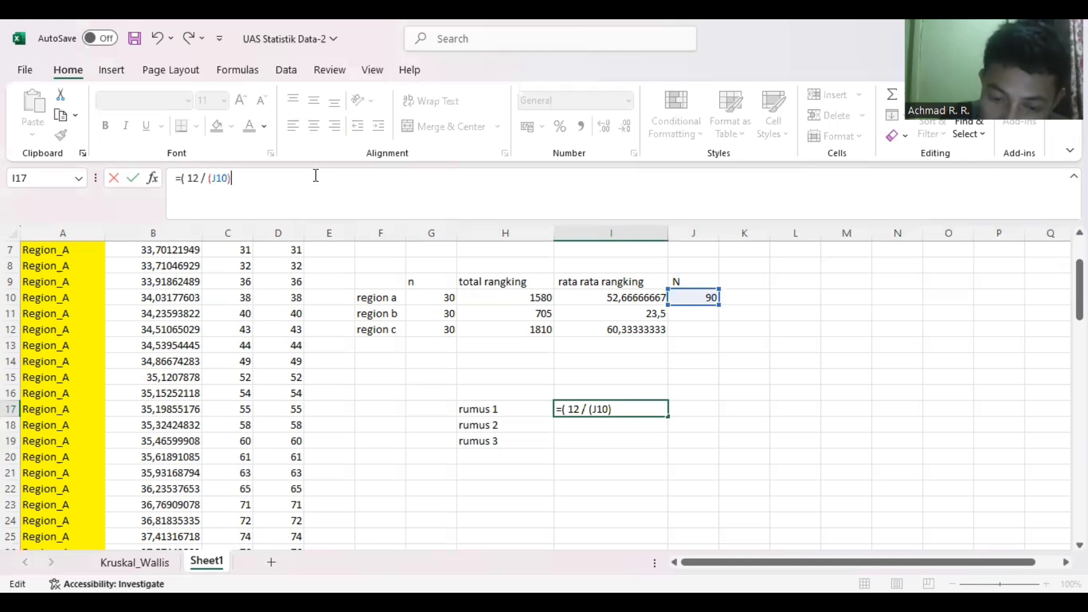
# Complete the rumus 1 formula in I17 with the bracketed N times N plus 1 denominator, =( 12 /( (J10)* (J10+1))).
pyautogui.write('*')
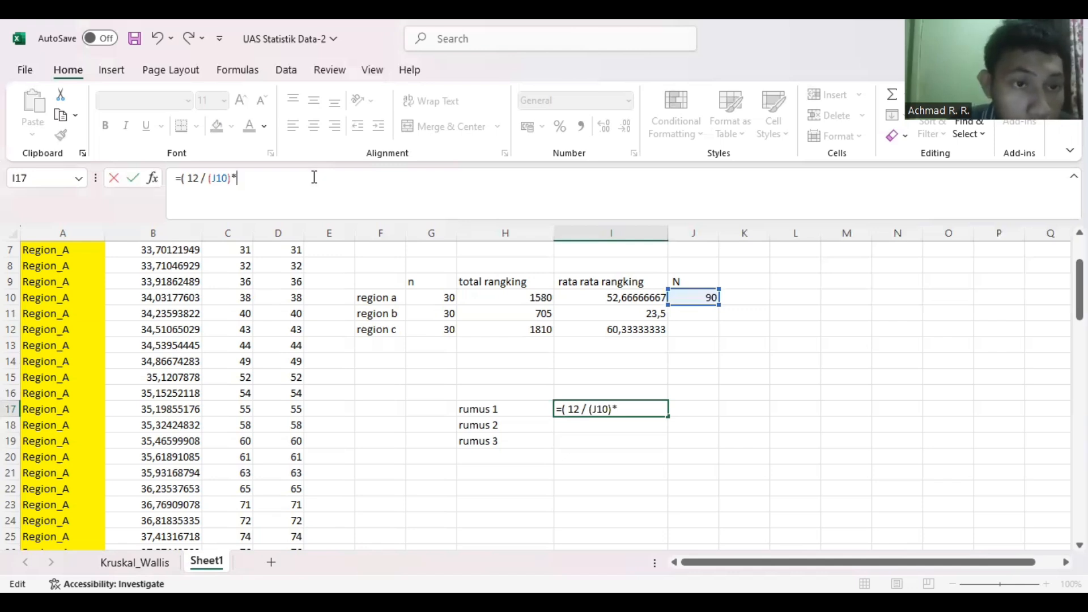
pyautogui.click(207, 178)
pyautogui.write('(')
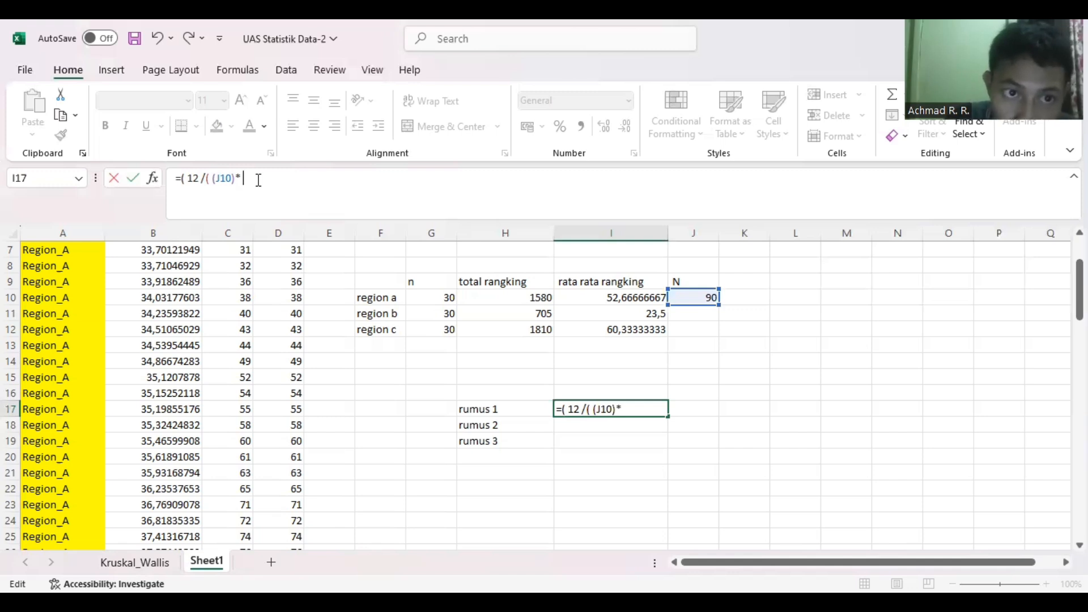
pyautogui.write('(')
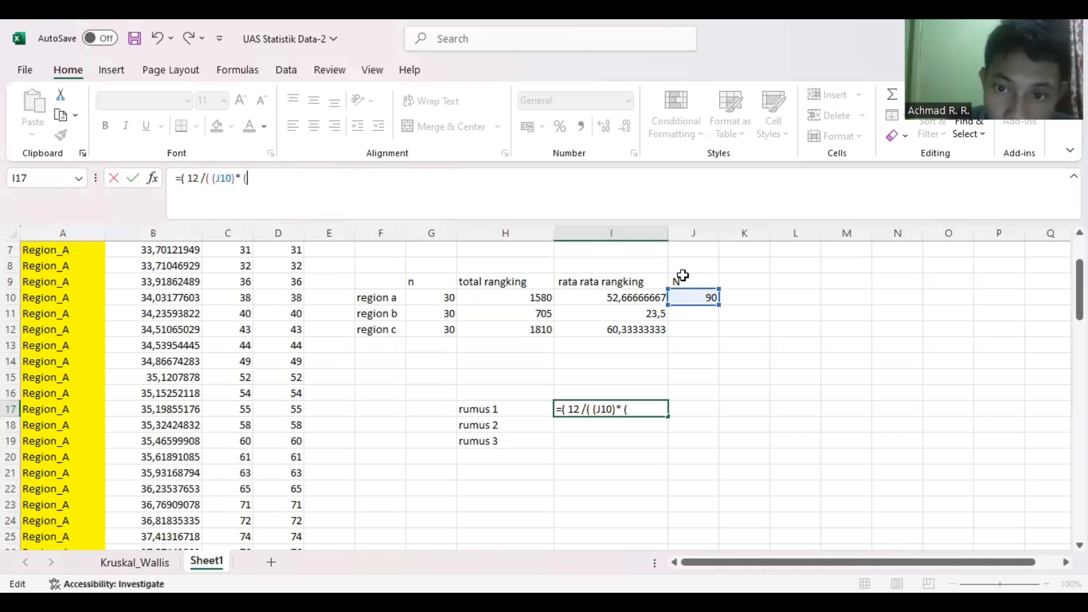
pyautogui.click(694, 297)
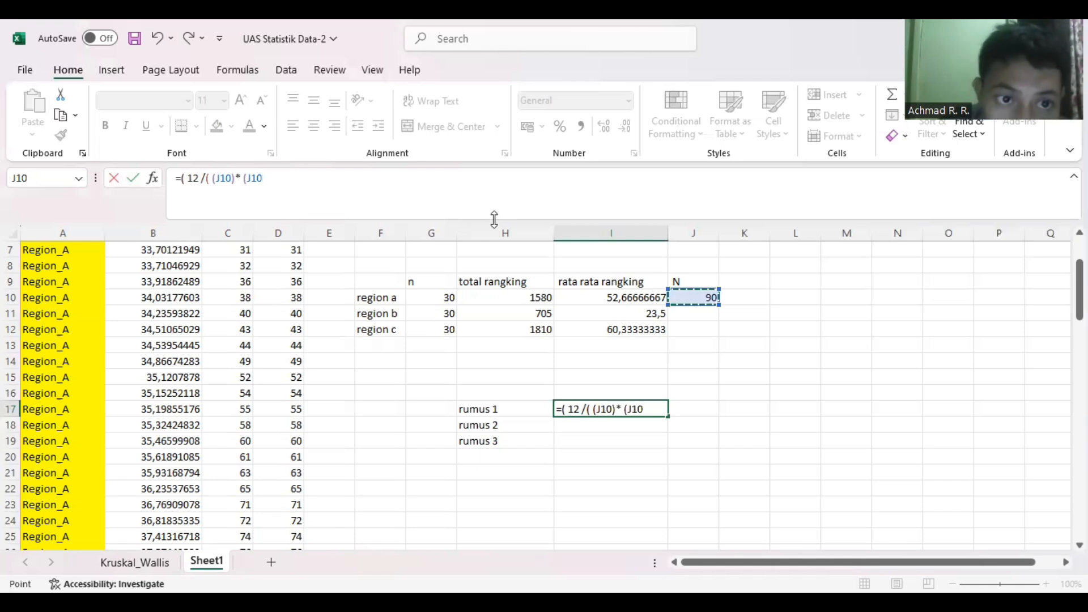
pyautogui.write('+')
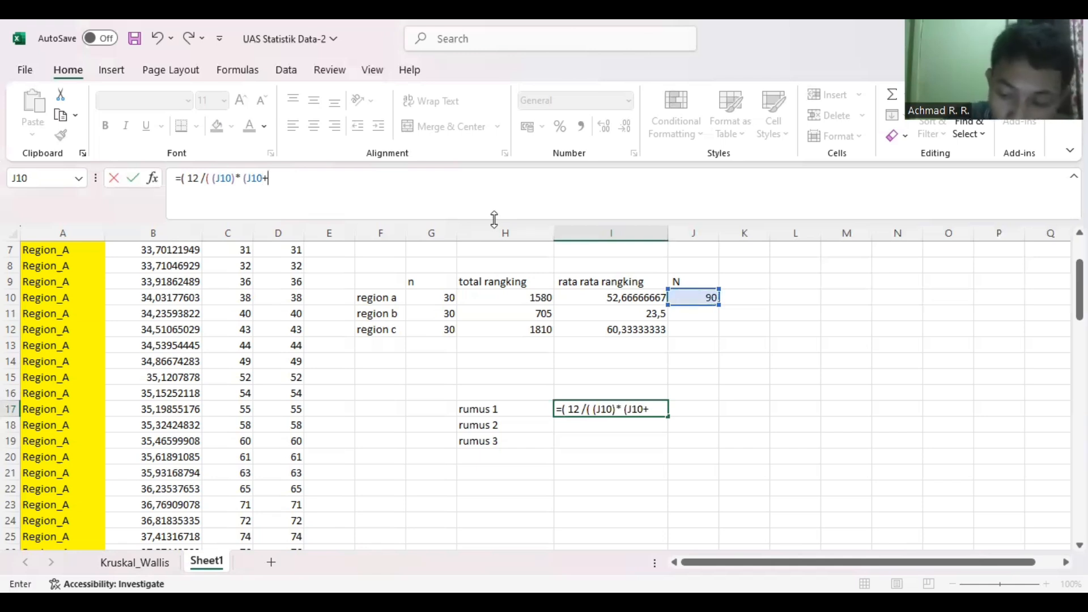
pyautogui.write('1')
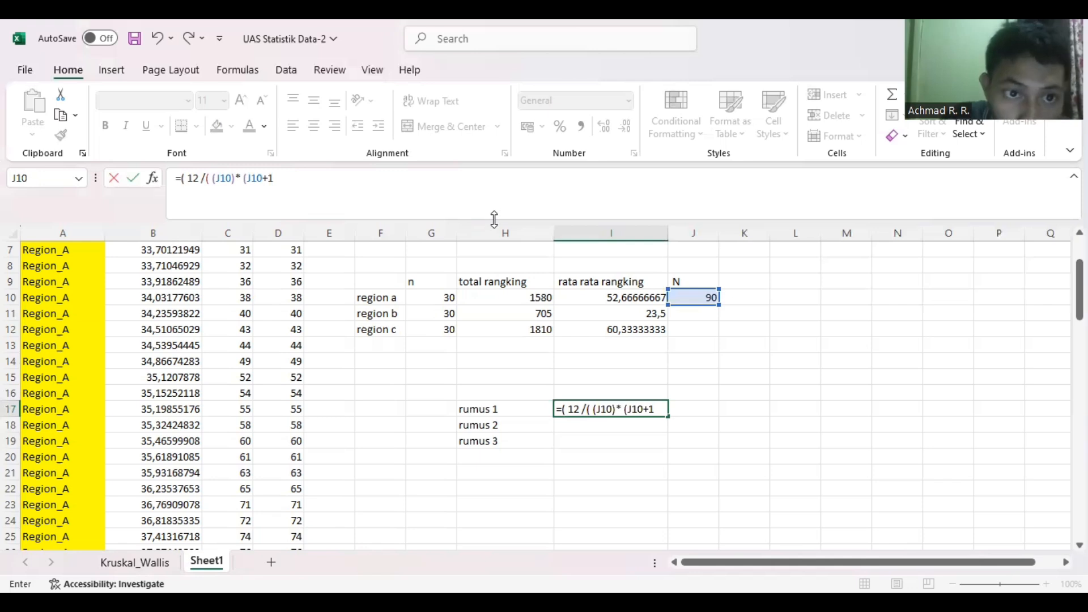
pyautogui.write(')')
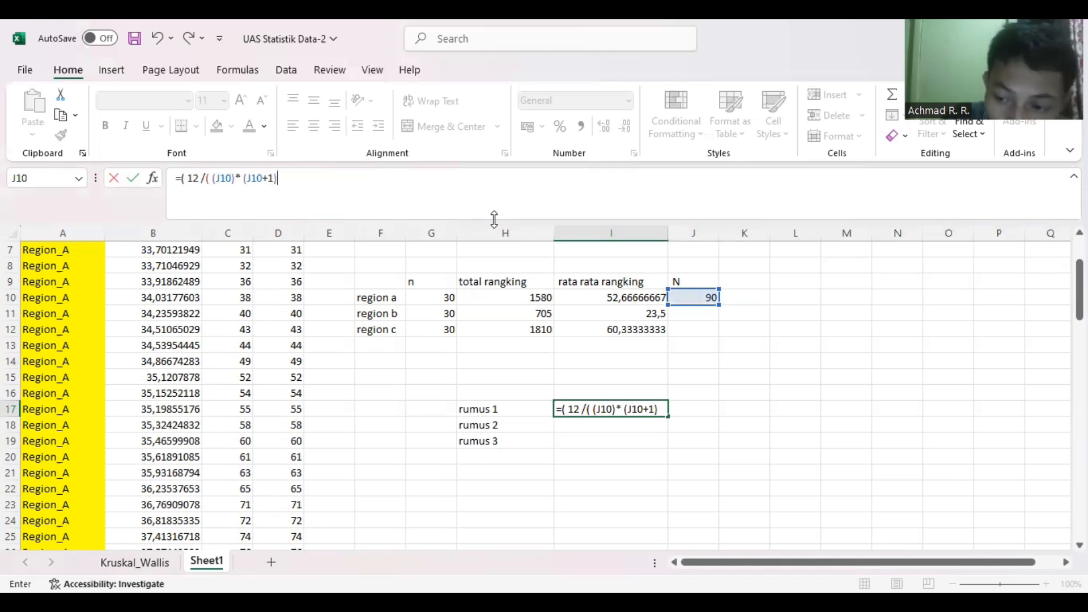
pyautogui.write('0')
pyautogui.press('BackSpace')
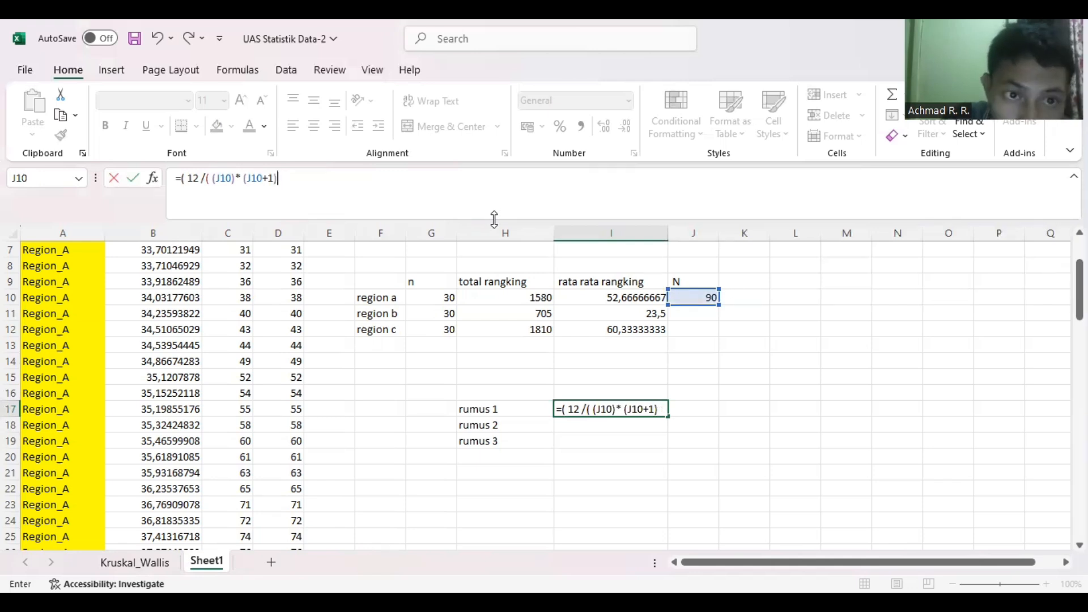
pyautogui.write('))')
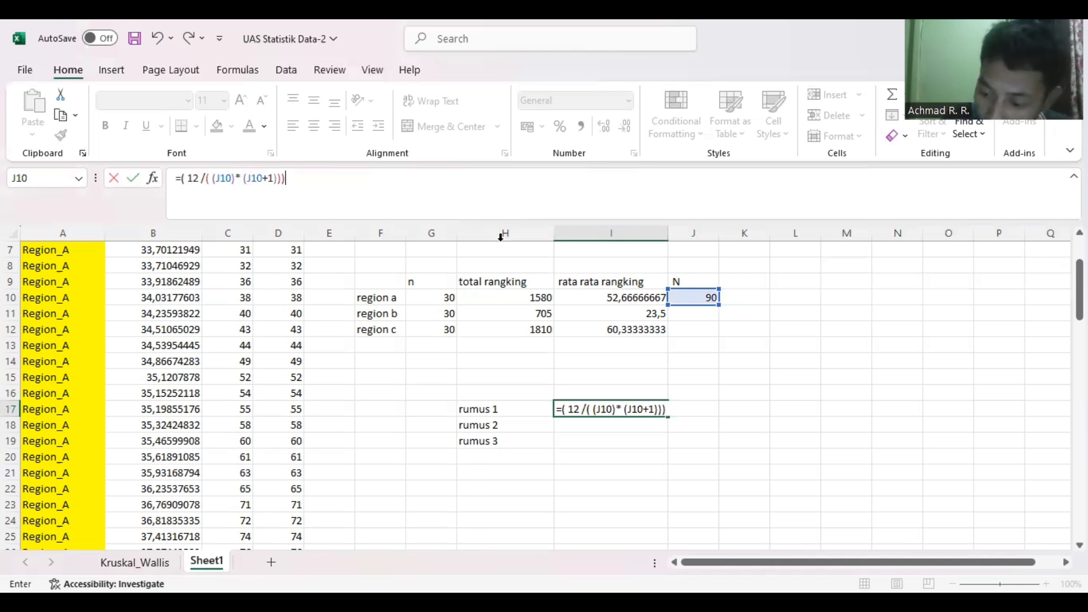
pyautogui.press('Return')
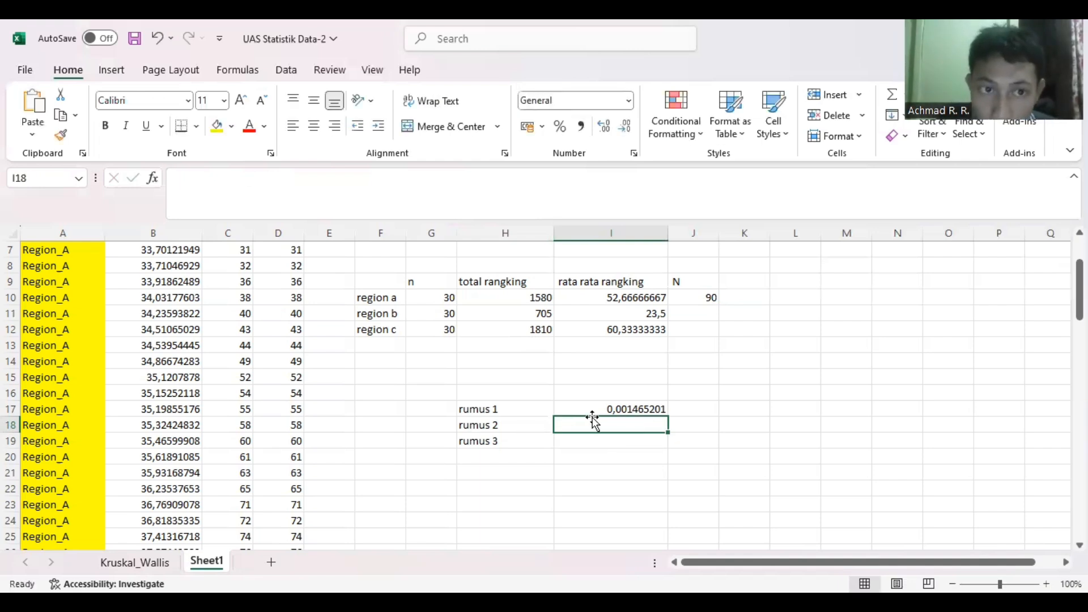
pyautogui.press('Up')
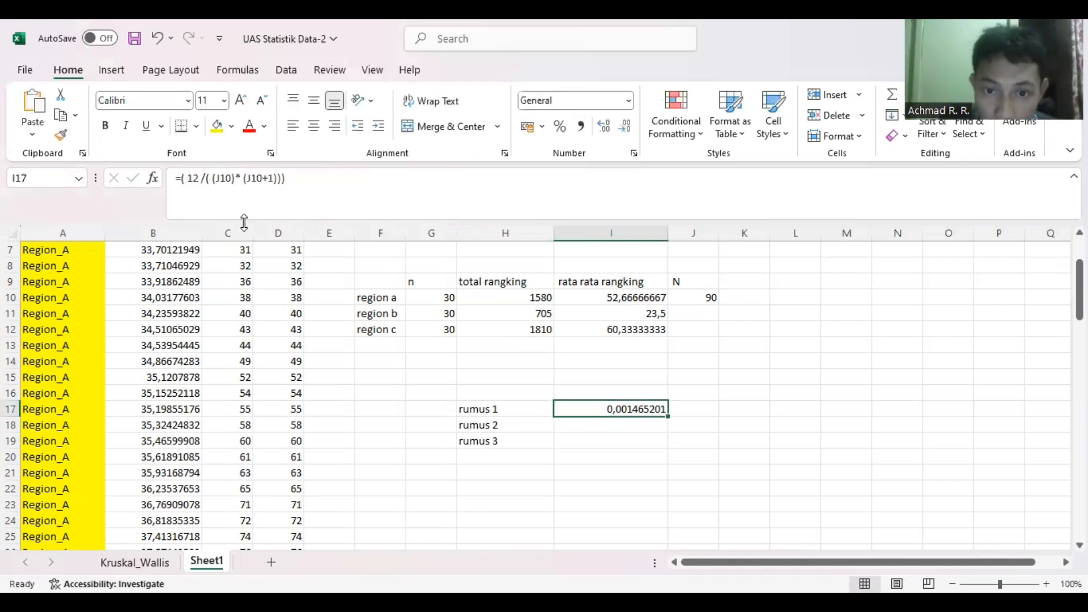
# Begin the rumus 2 formula in I18 with region a's squared total rank divided by its sample size, =( H10^2 /G10.
pyautogui.click(600, 424)
pyautogui.click(345, 192)
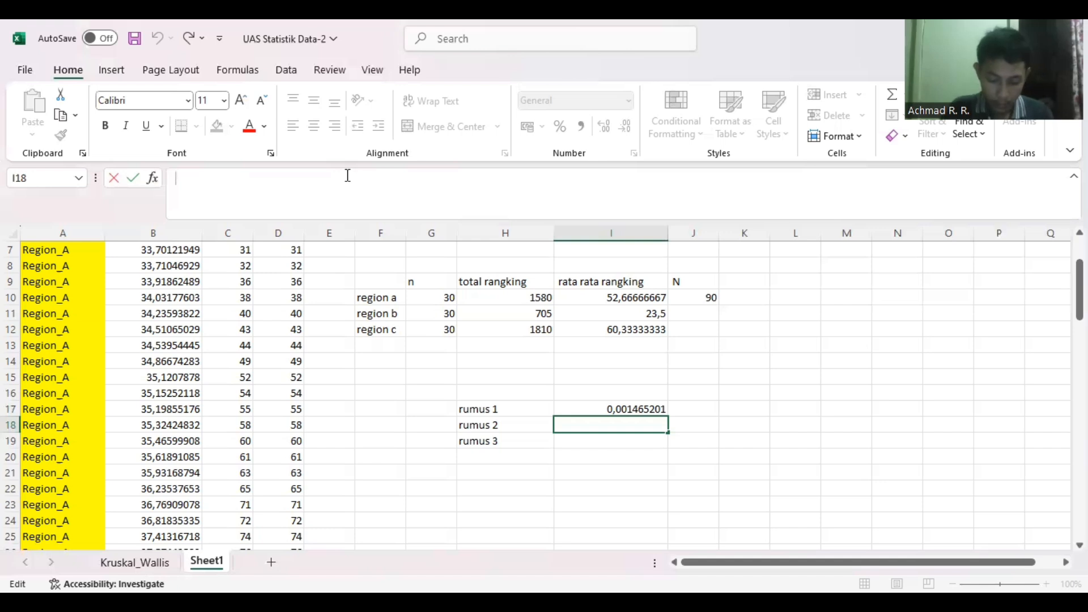
pyautogui.write('=')
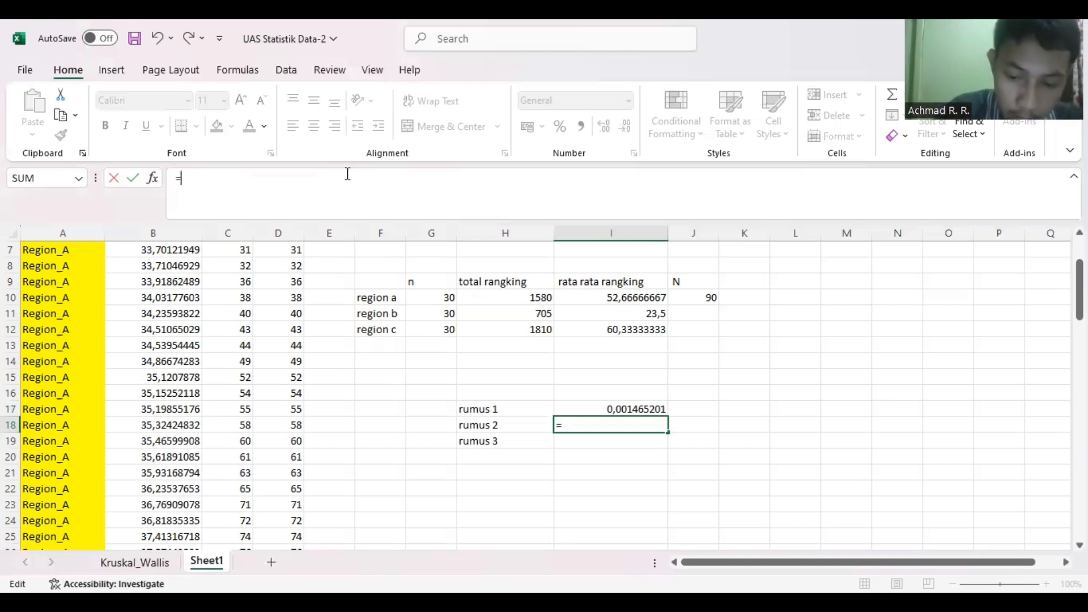
pyautogui.write('(')
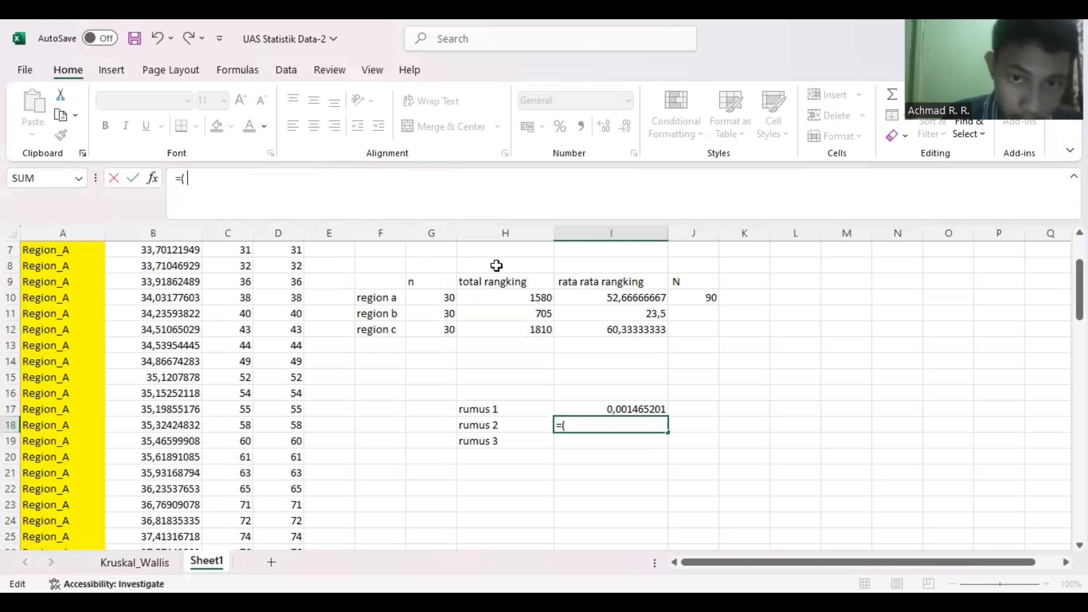
pyautogui.click(511, 302)
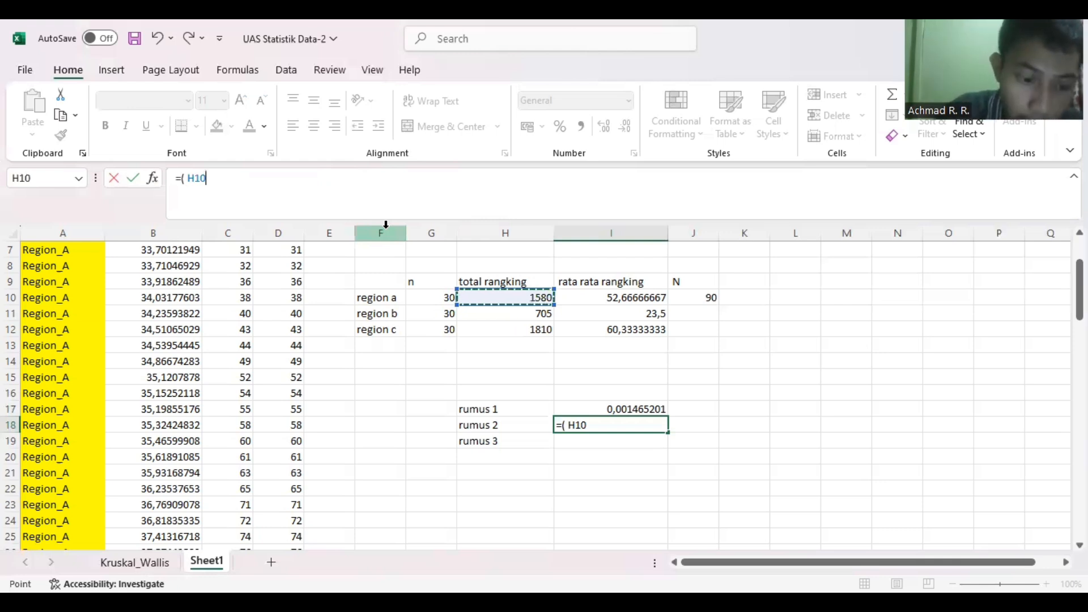
pyautogui.write('^2')
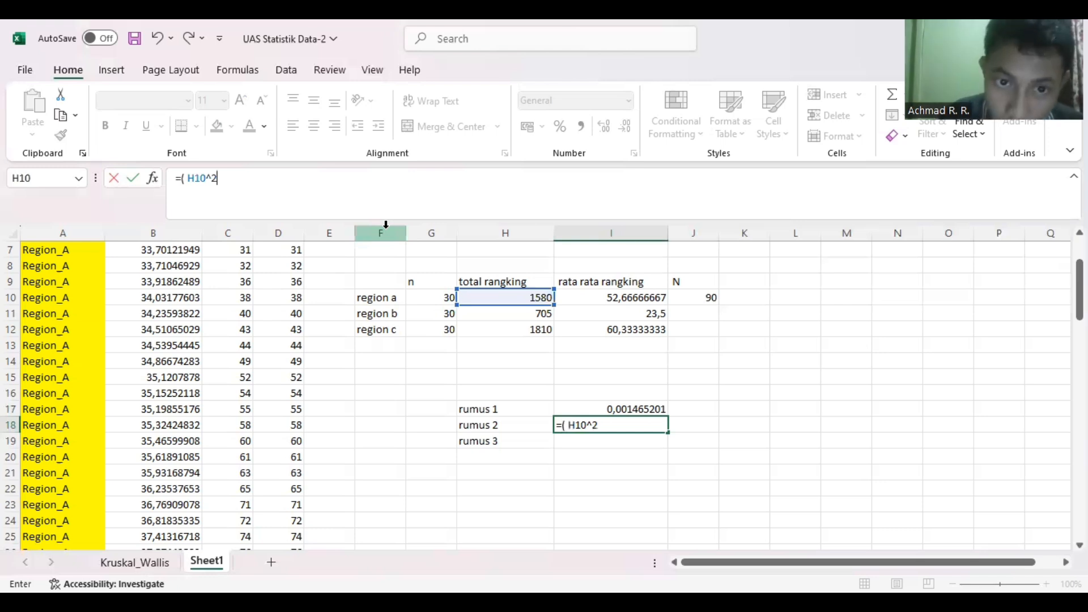
pyautogui.write('?')
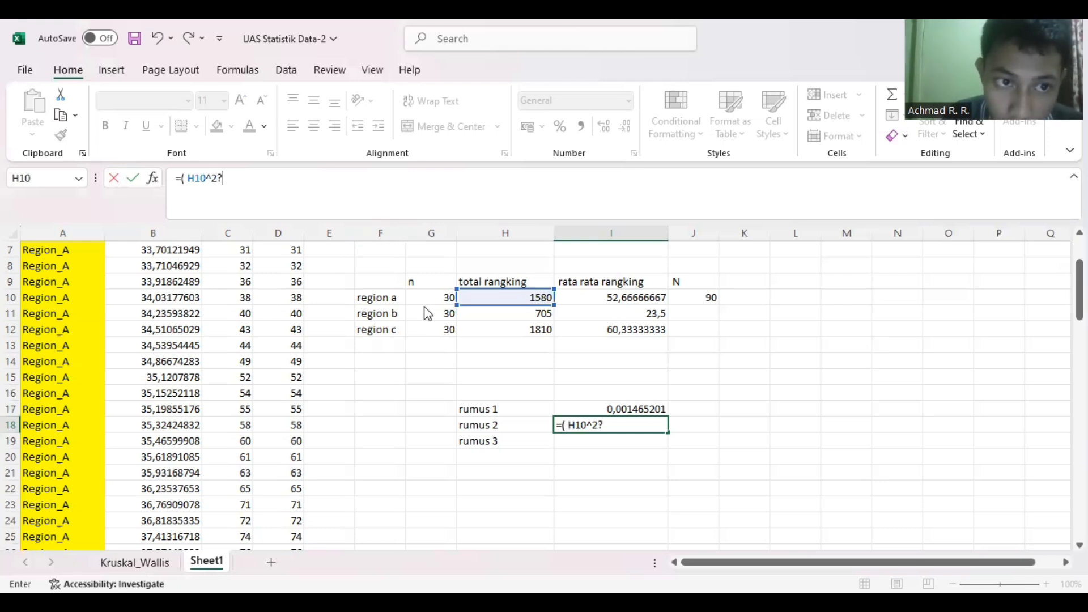
pyautogui.press('Return')
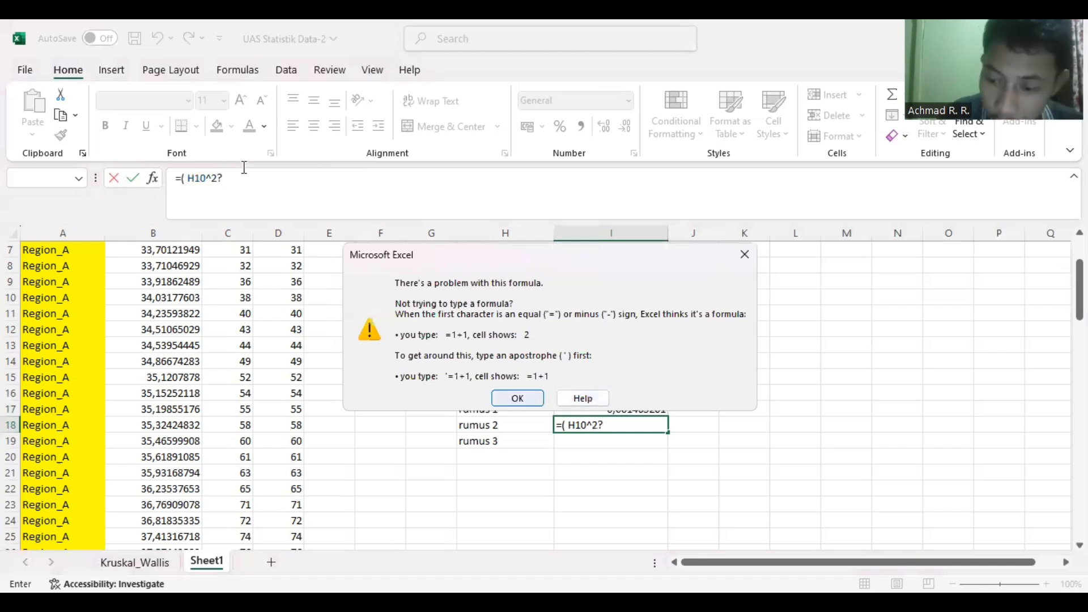
pyautogui.press('Return')
pyautogui.press('BackSpace')
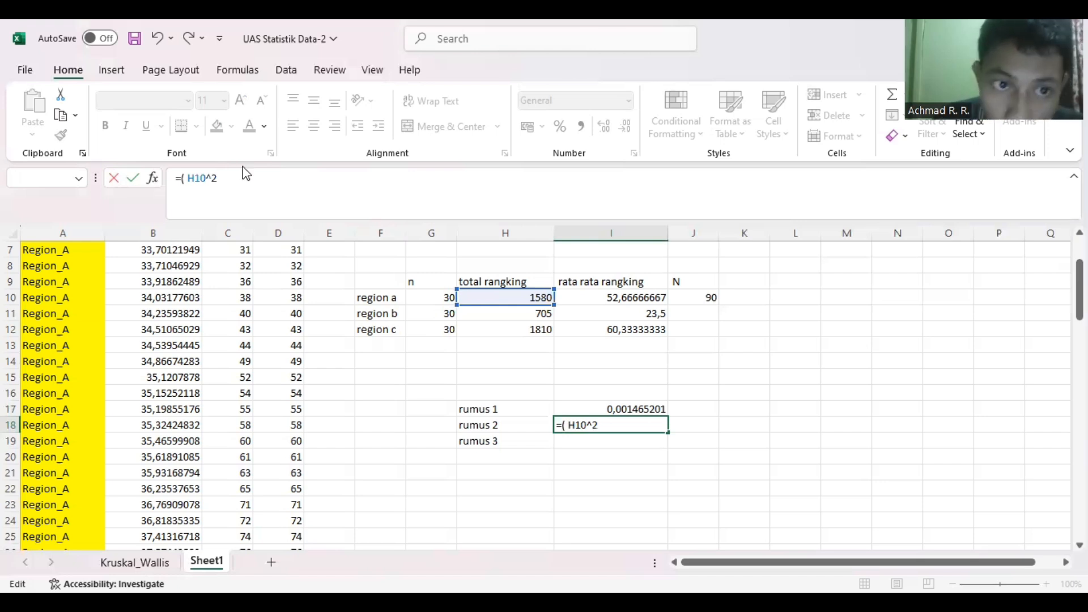
pyautogui.write('/')
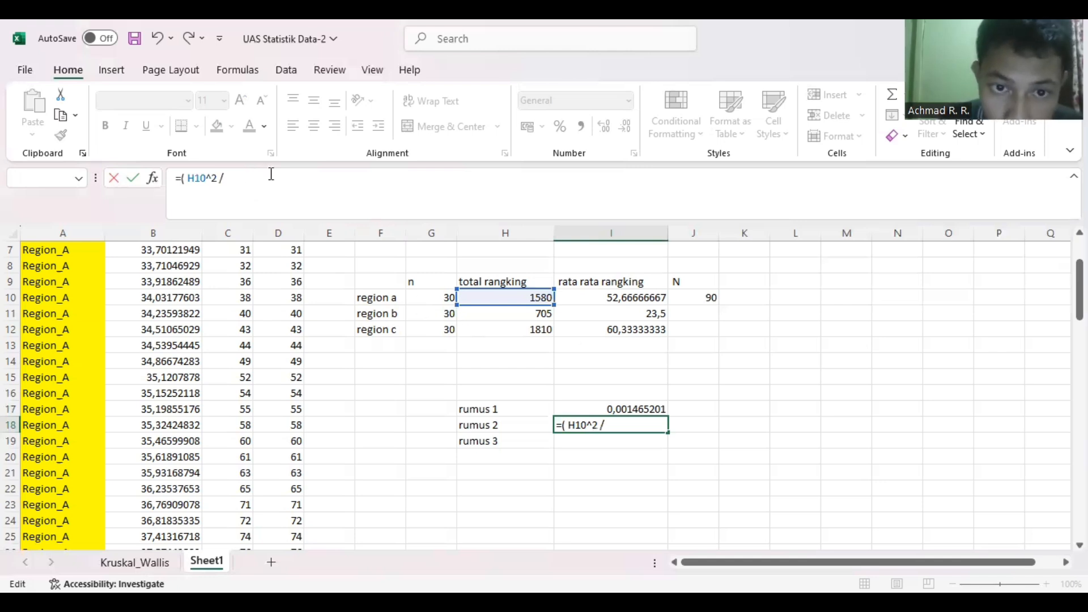
pyautogui.write('G10')
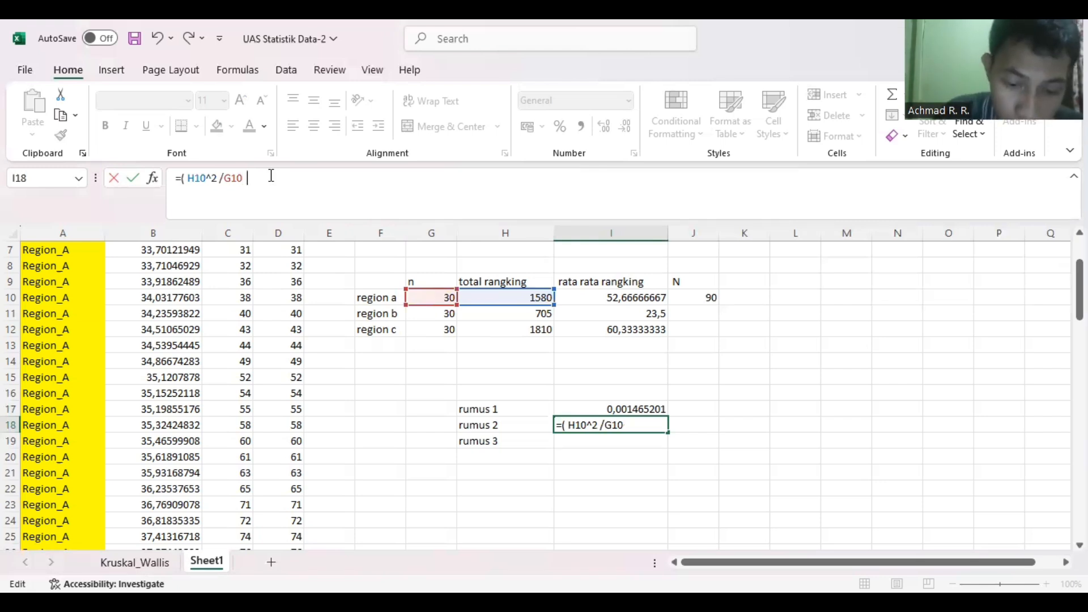
# Extend the I18 formula by adding region b's squared total rank divided by its sample size, + H11^2/G11.
pyautogui.write('=')
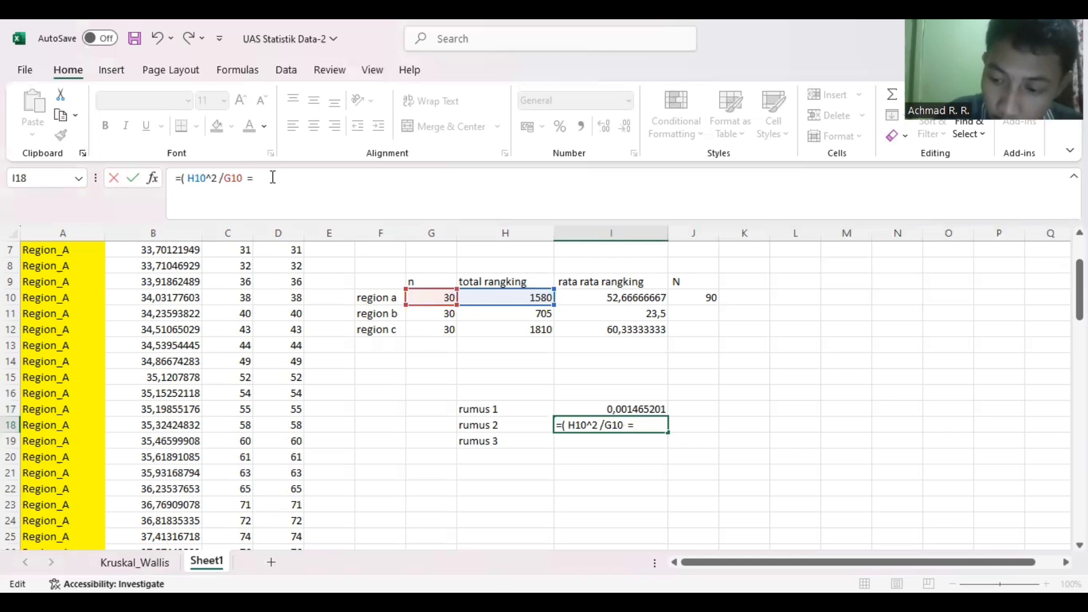
pyautogui.press('BackSpace')
pyautogui.write('+')
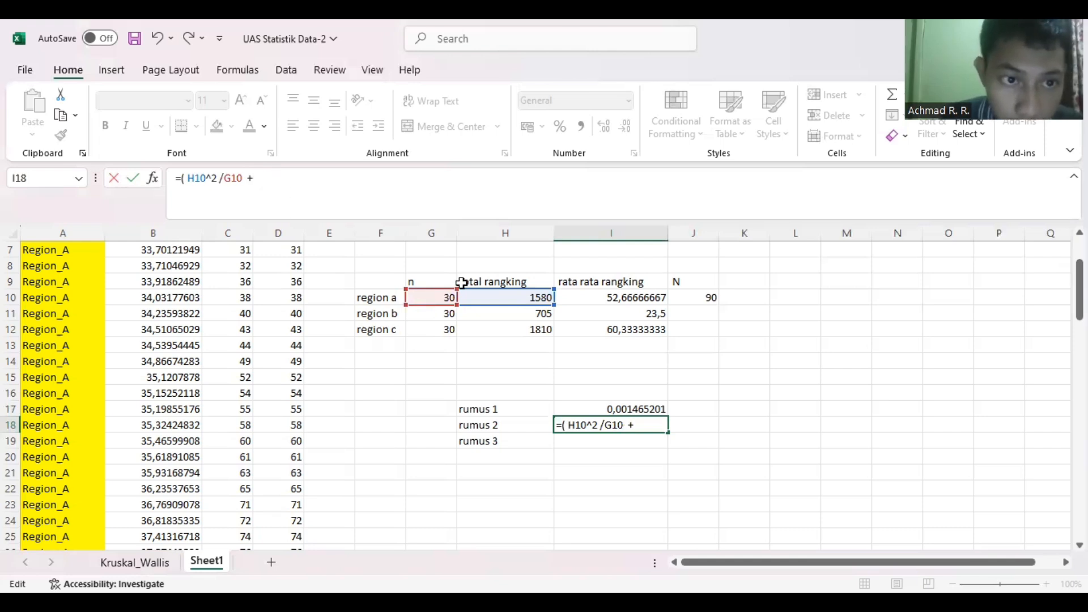
pyautogui.click(504, 313)
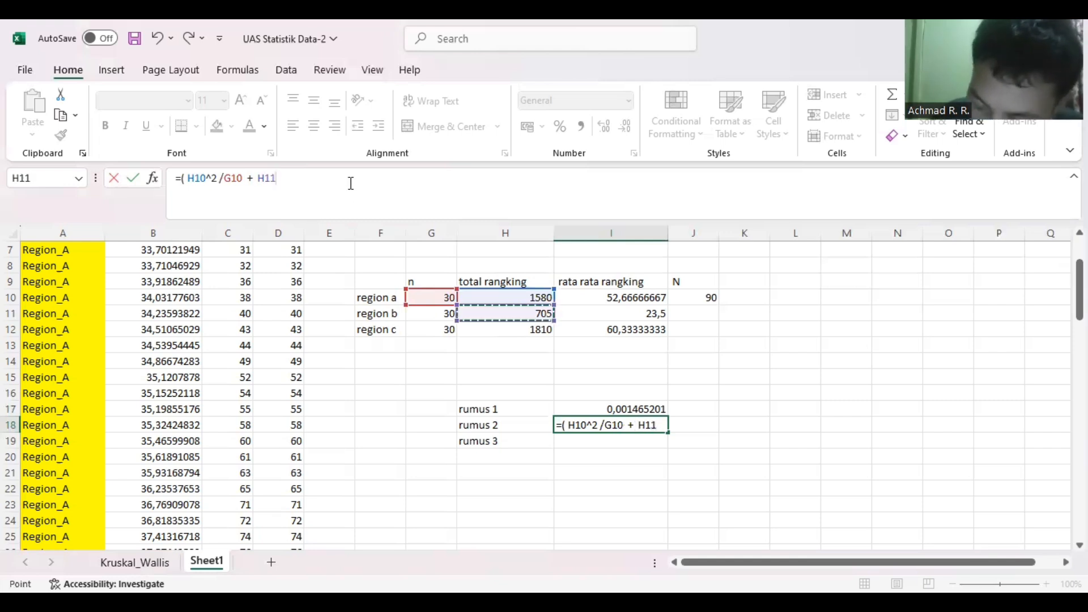
pyautogui.write('^2')
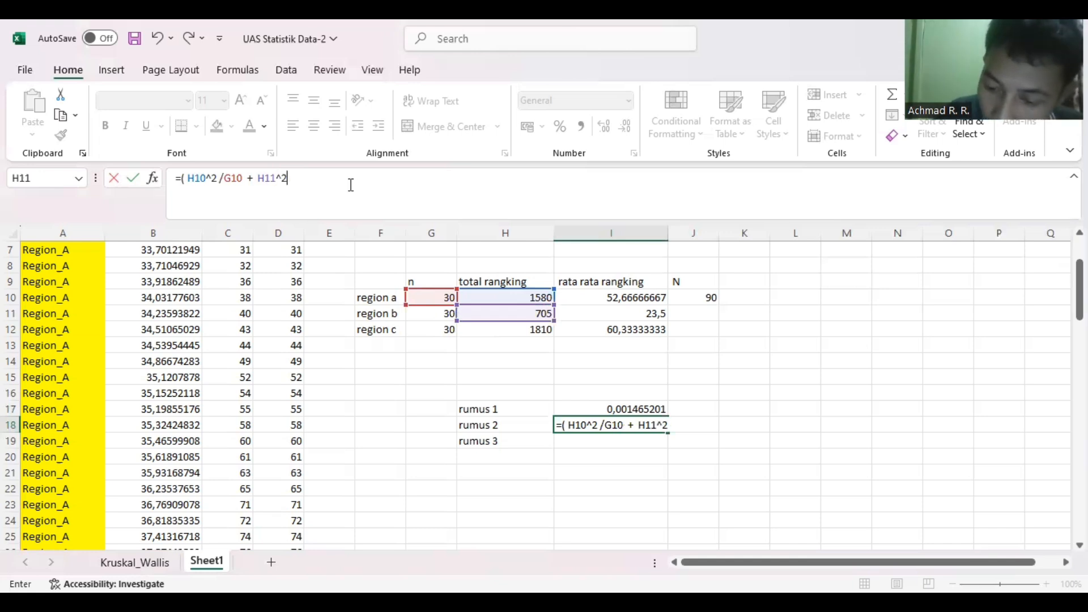
pyautogui.write('/')
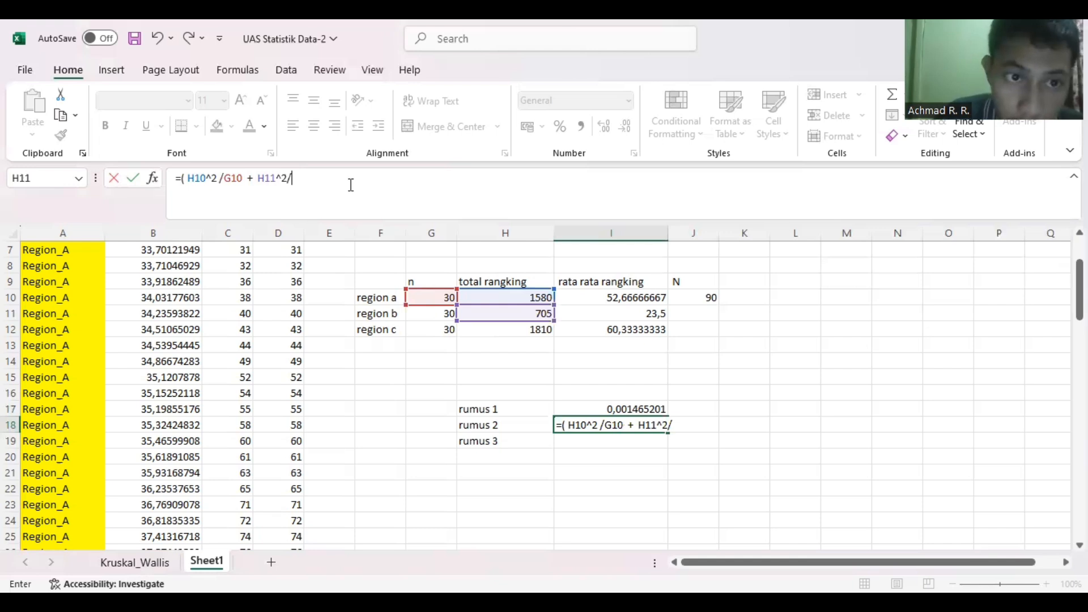
pyautogui.click(416, 315)
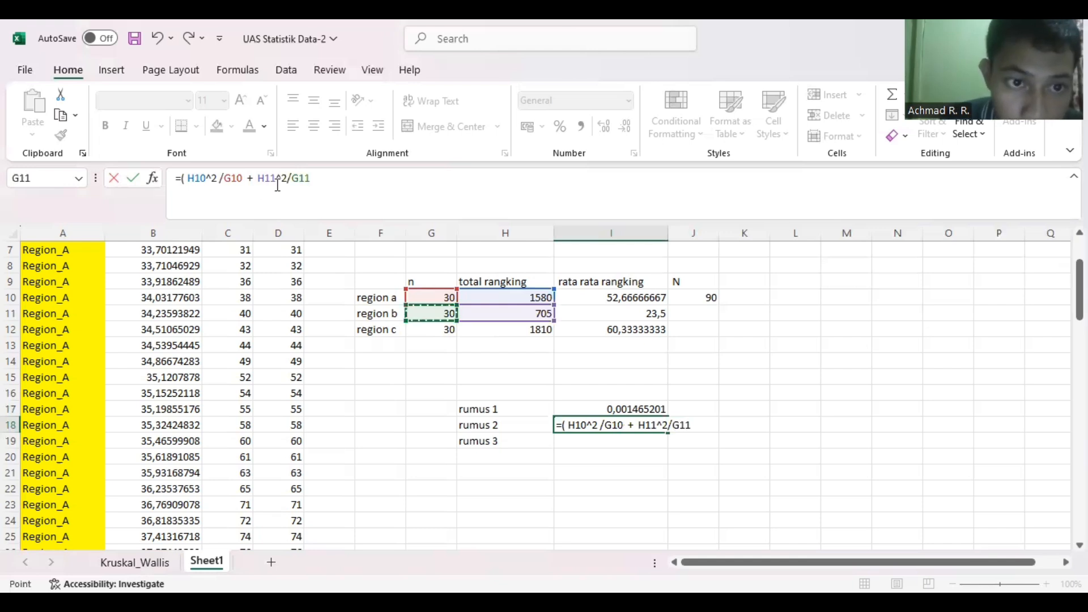
# Space out the division signs in the I18 formula and re-enter the exponent 2 on H11, giving =( H10^2 / G10 + H11^2 / G11.
pyautogui.click(223, 179)
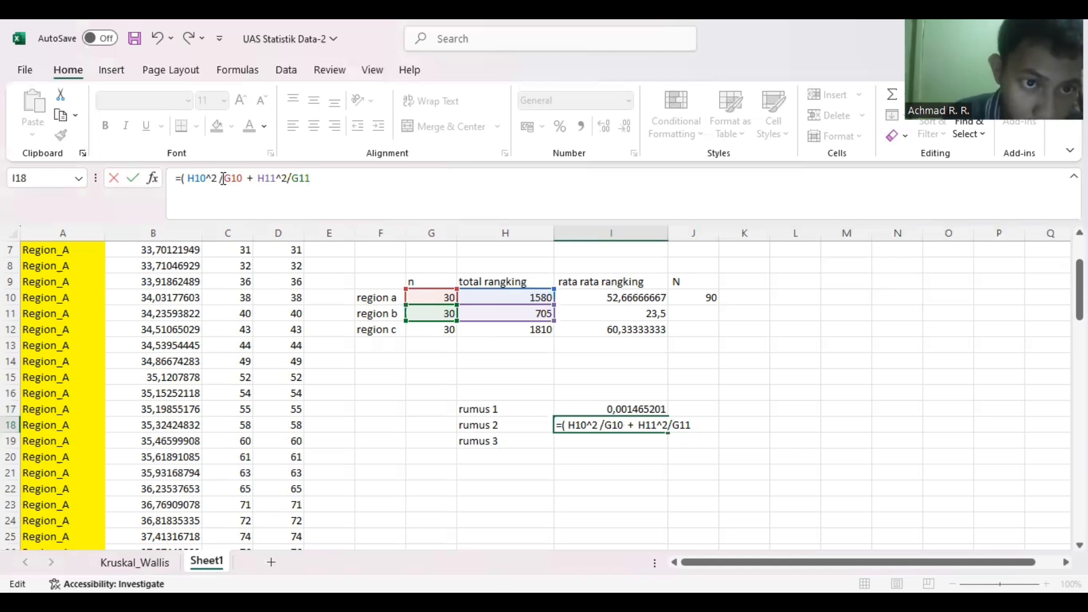
pyautogui.click(291, 177)
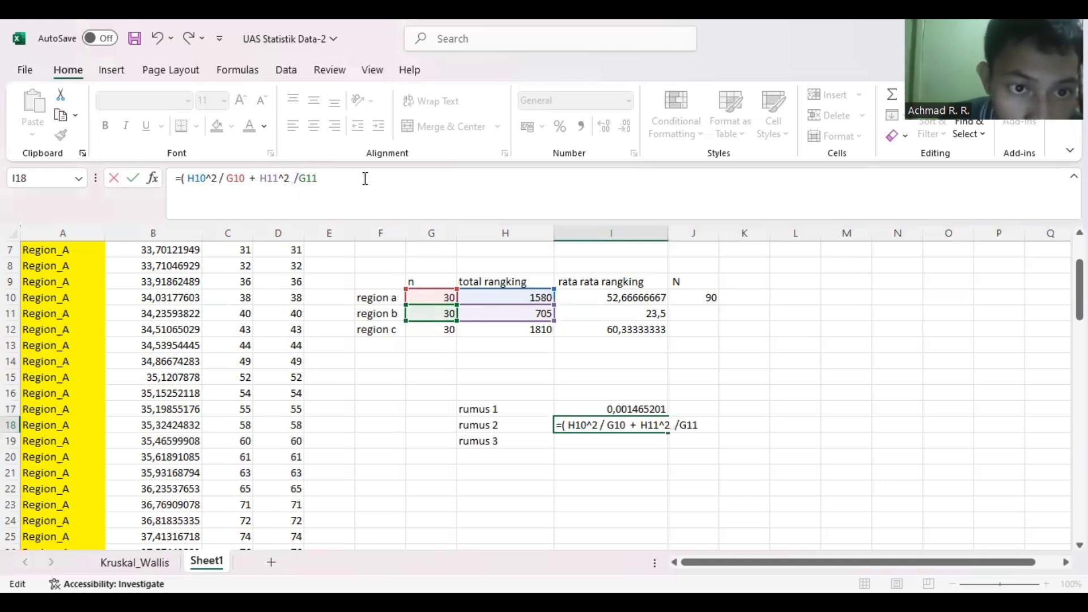
pyautogui.click(301, 179)
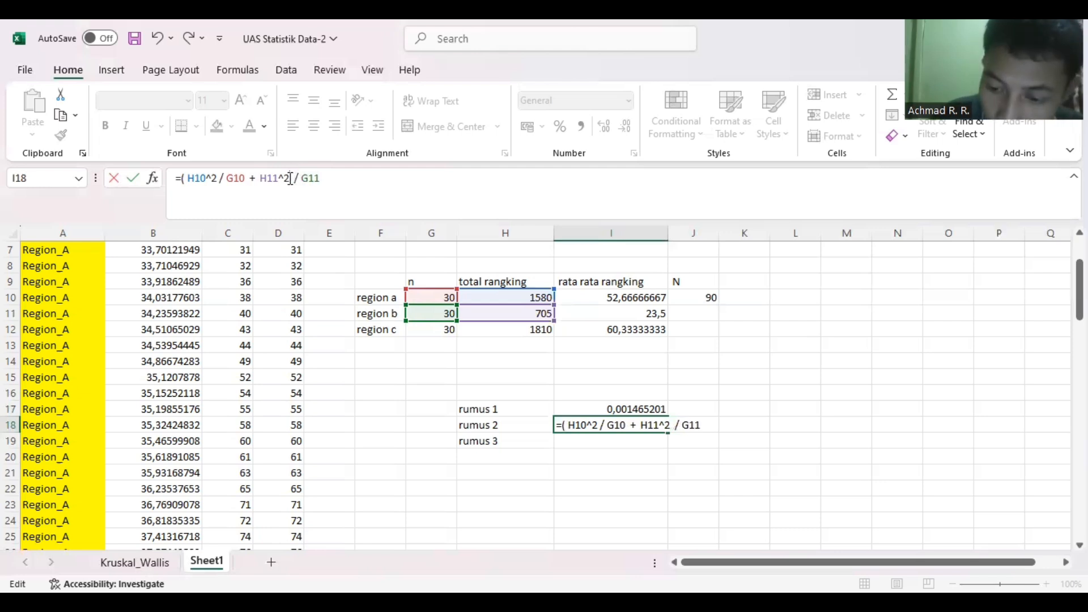
pyautogui.click(290, 179)
pyautogui.press('BackSpace')
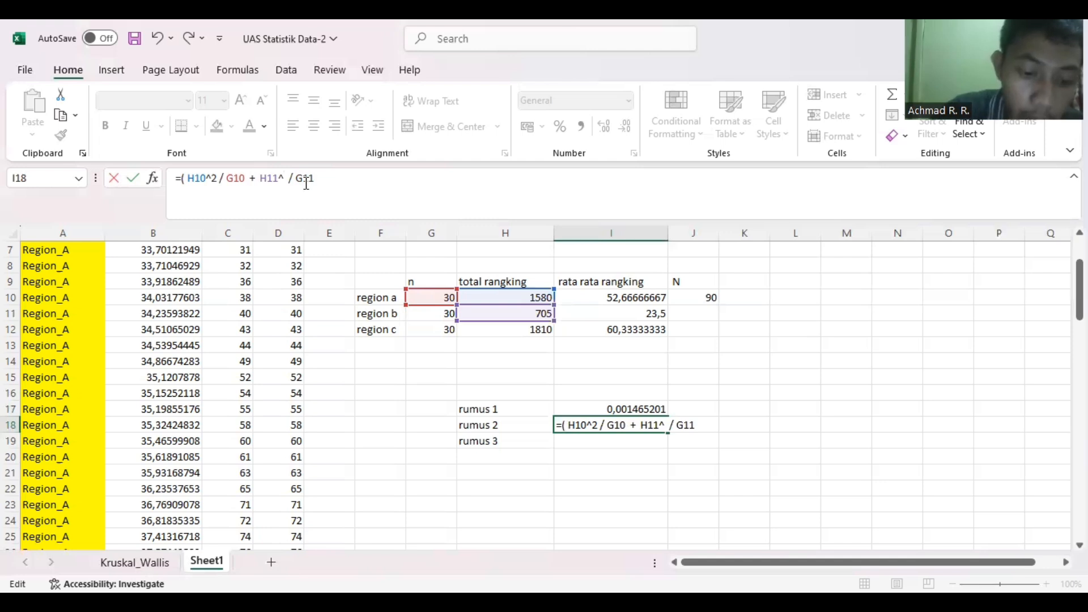
pyautogui.write('2')
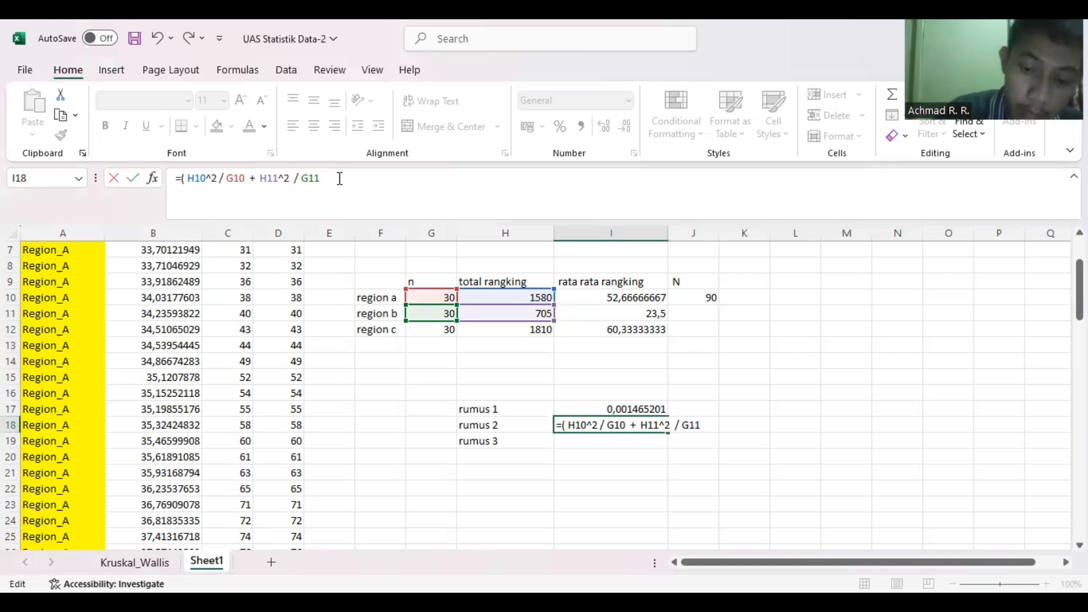
# Complete the rumus 2 formula in I18 by adding region c's term and the closing bracket, + H12^2 / G12).
pyautogui.write('+')
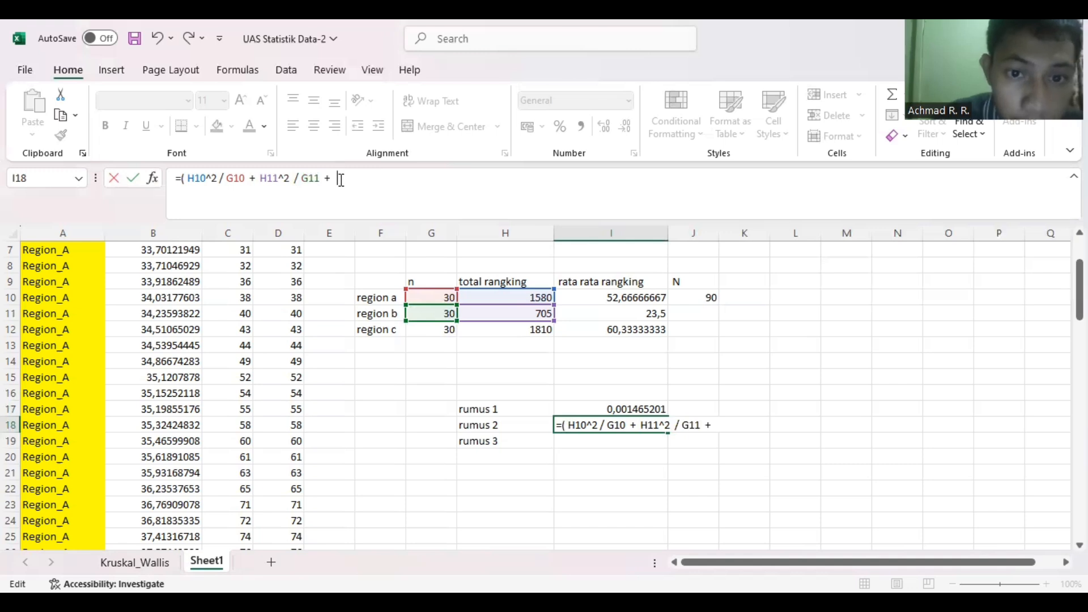
pyautogui.click(511, 334)
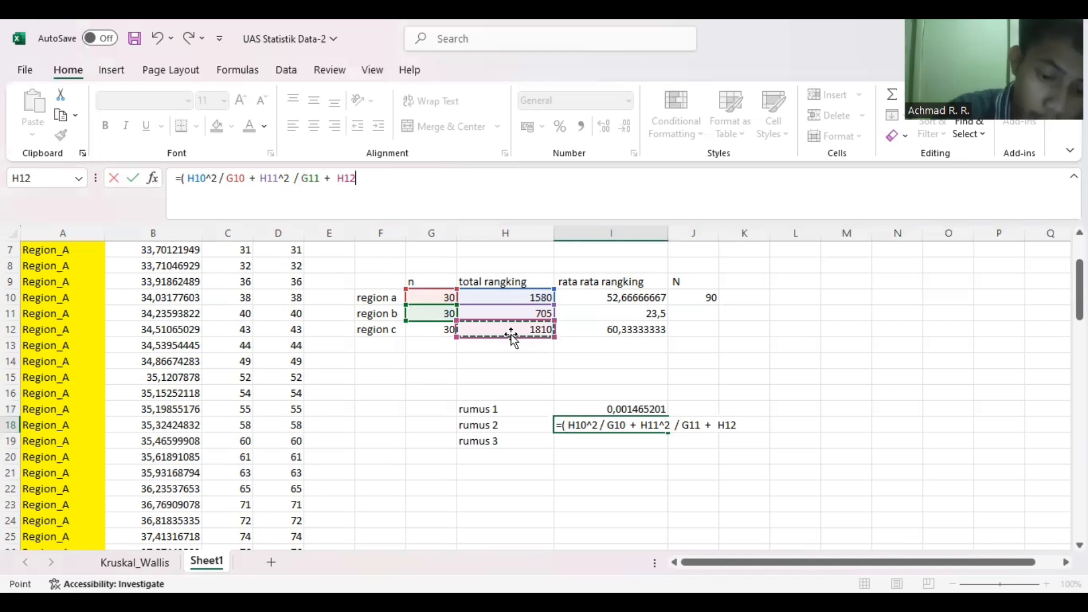
pyautogui.write('^2')
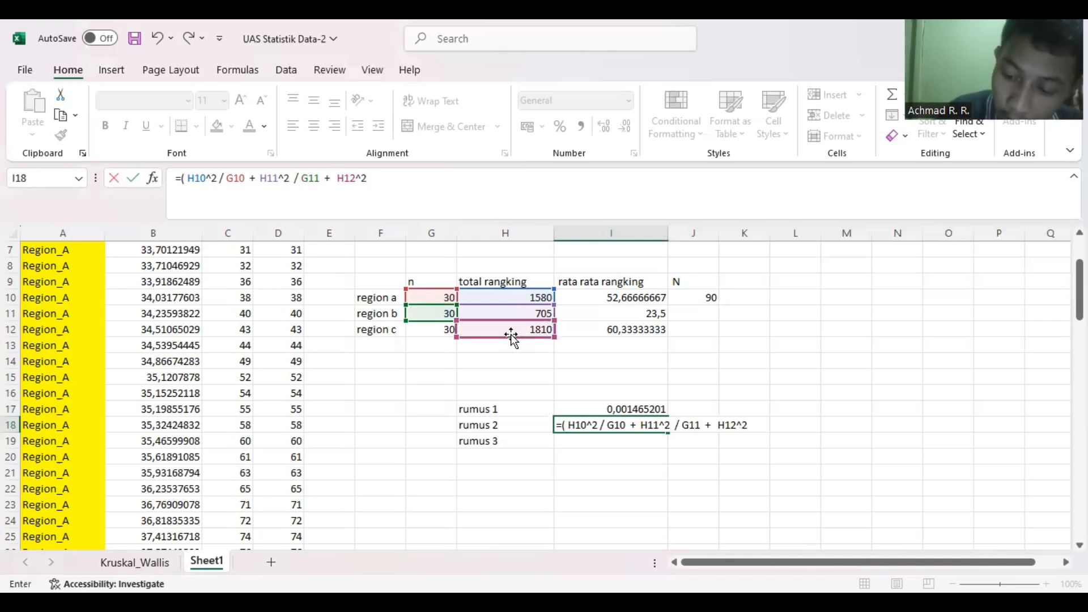
pyautogui.write(' /')
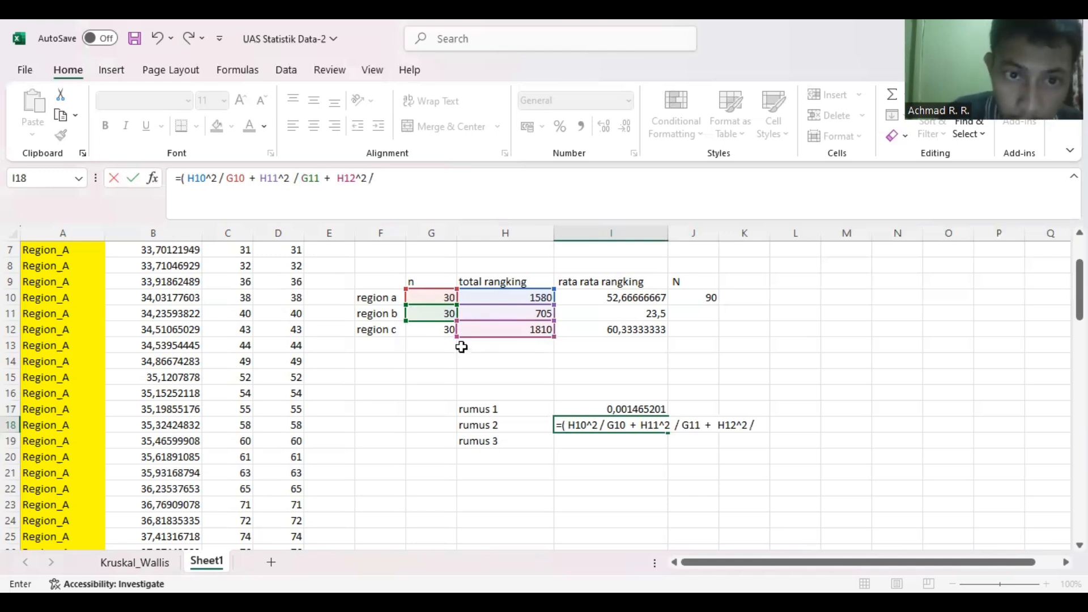
pyautogui.click(431, 330)
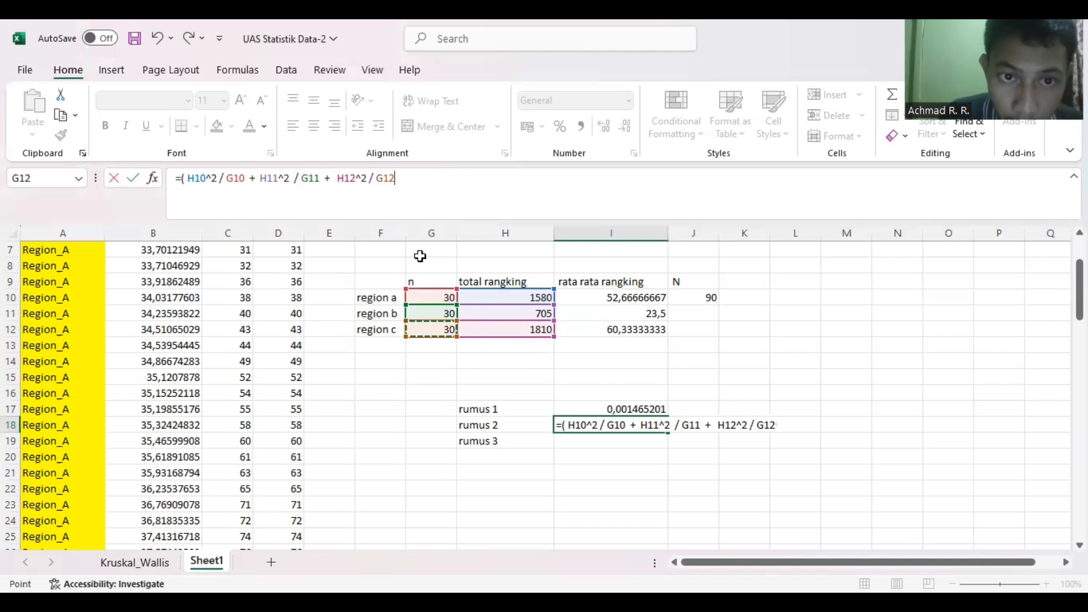
pyautogui.click(416, 178)
pyautogui.write(')')
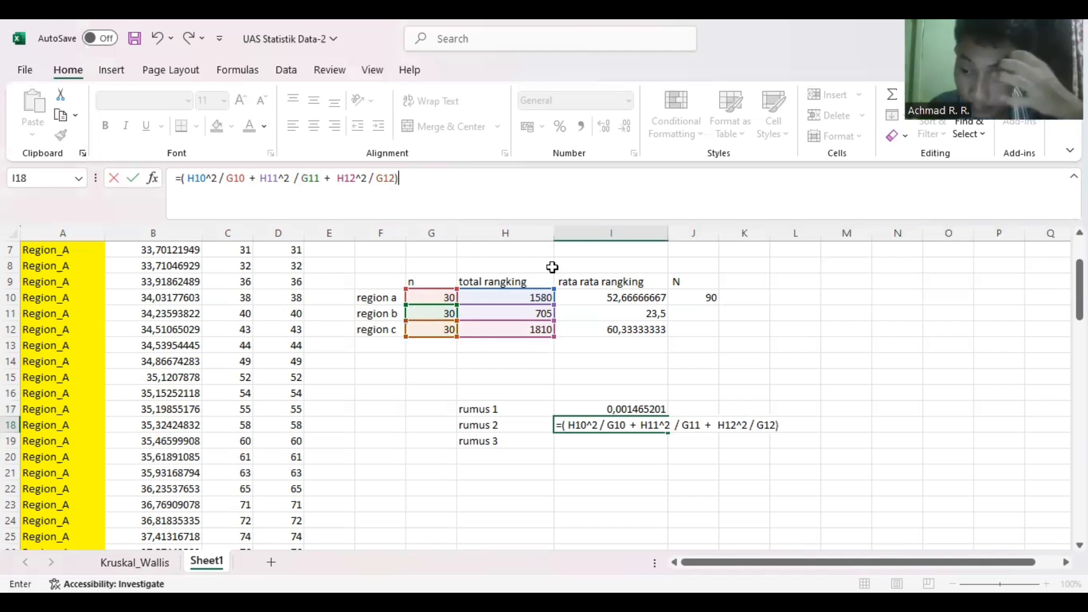
pyautogui.press('Return')
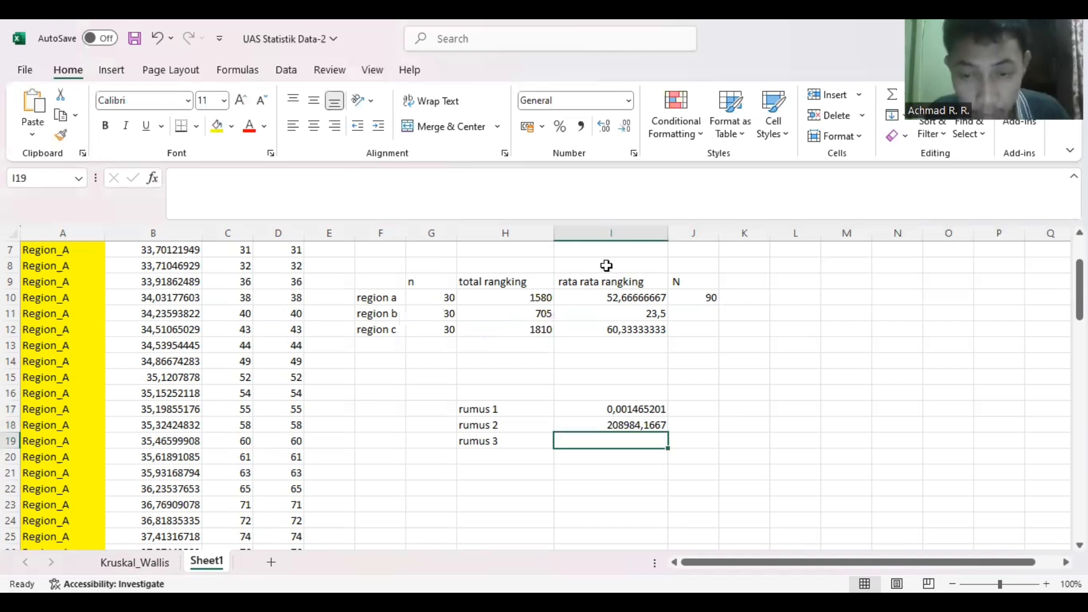
pyautogui.click(625, 428)
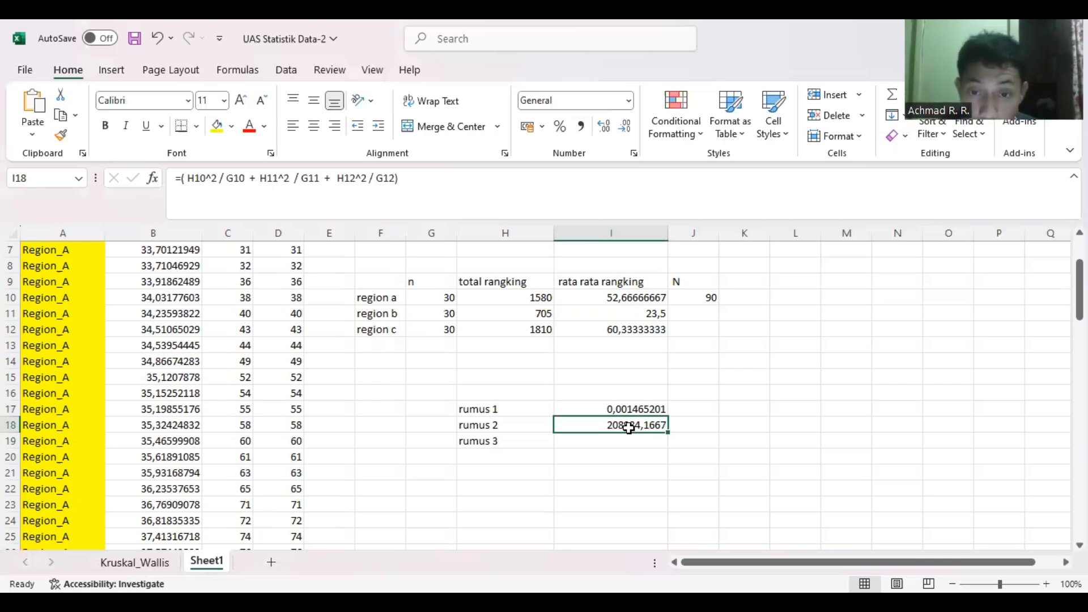
# Calculate rumus 3 in I19 as three times the total sample size plus one, =3* (J10+1).
pyautogui.click(628, 442)
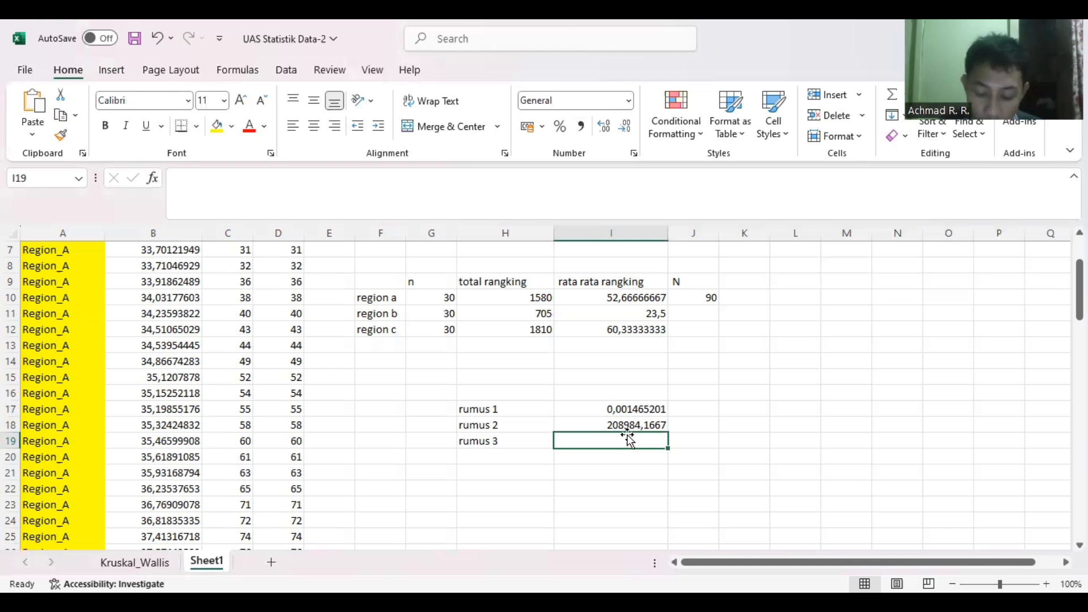
pyautogui.click(196, 176)
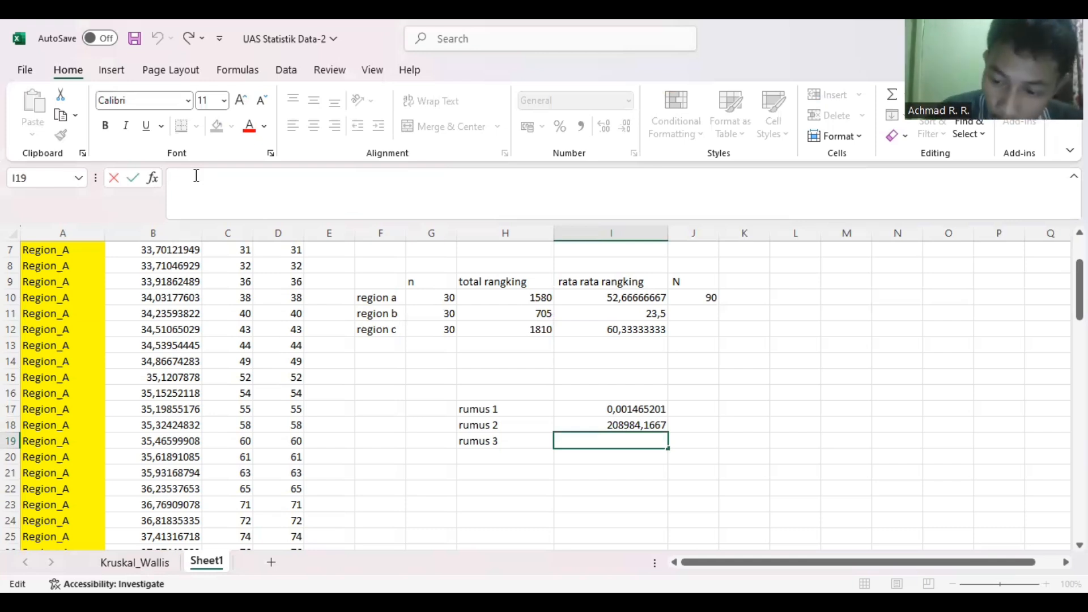
pyautogui.write('=')
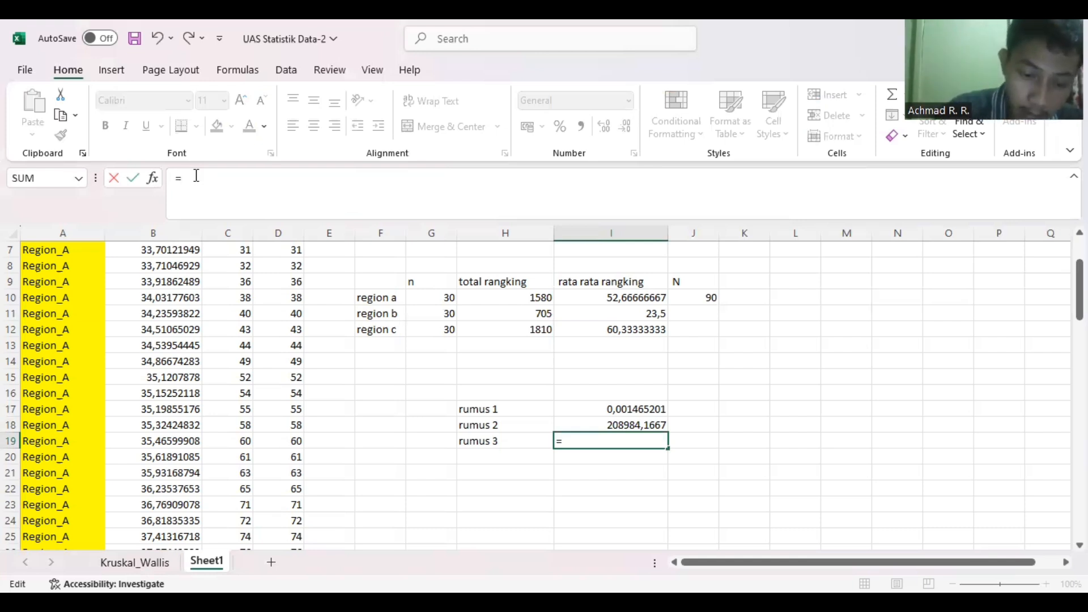
pyautogui.write('3')
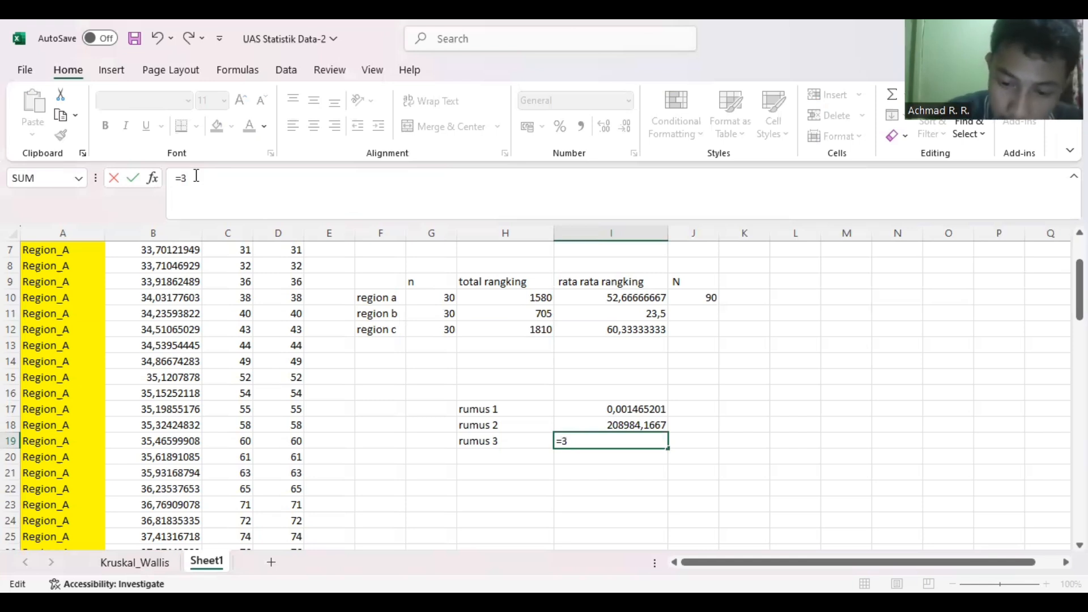
pyautogui.write('*')
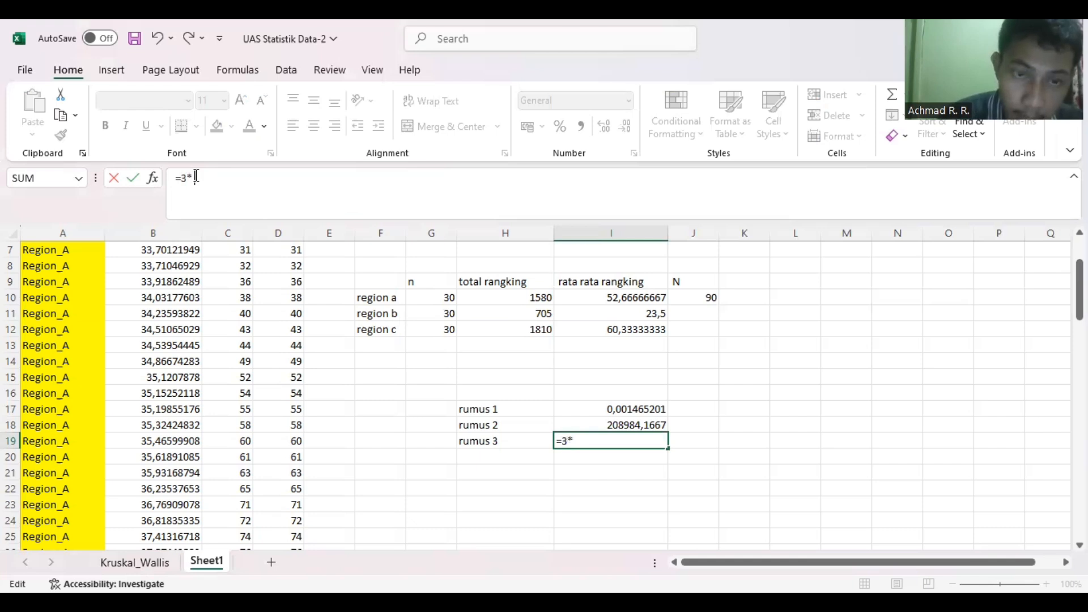
pyautogui.write(' (')
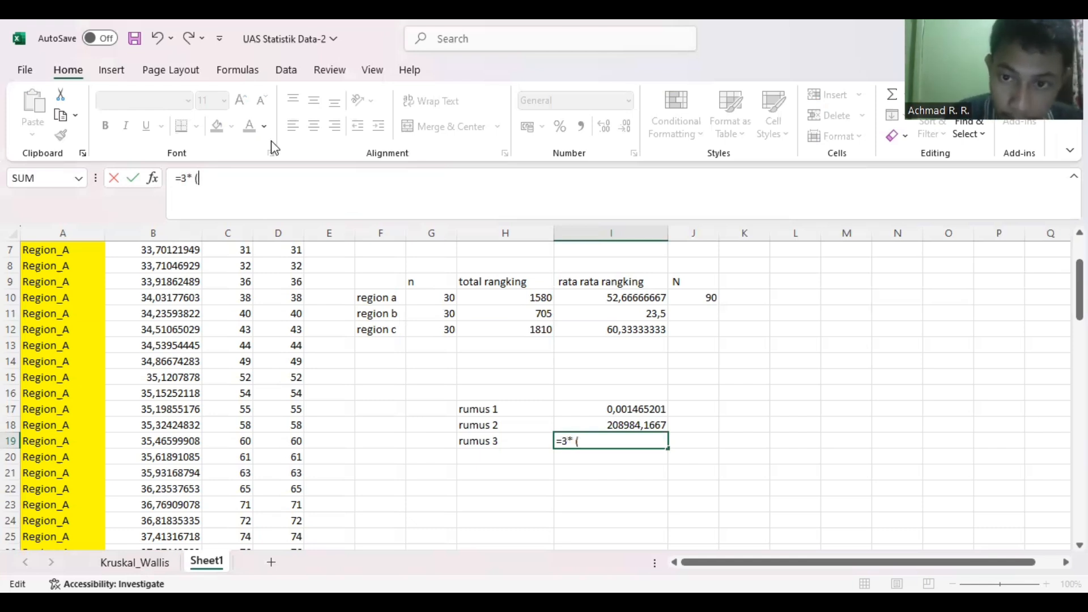
pyautogui.click(692, 296)
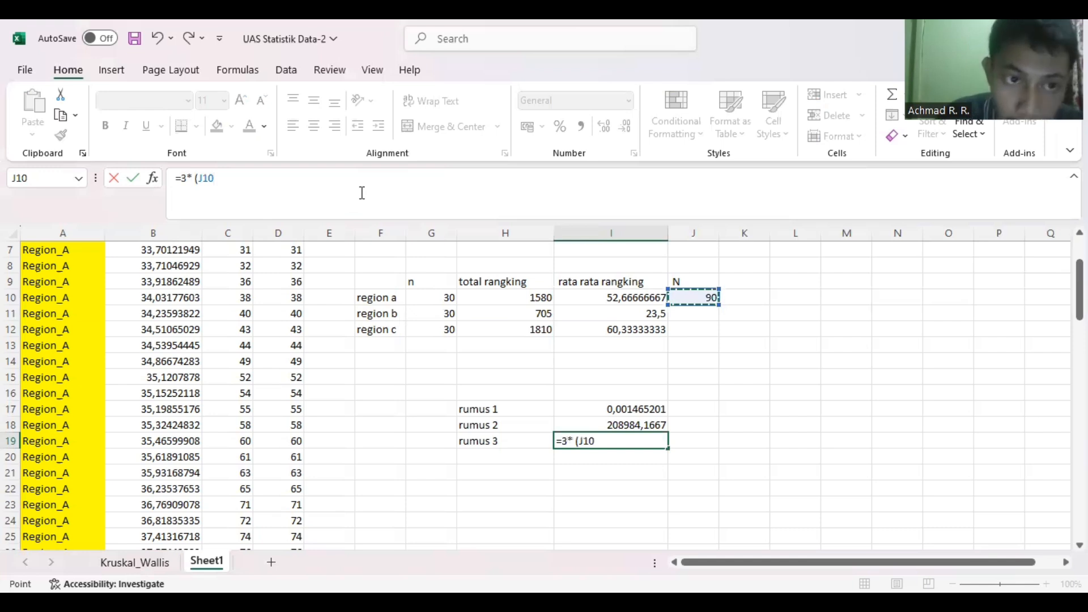
pyautogui.write('+')
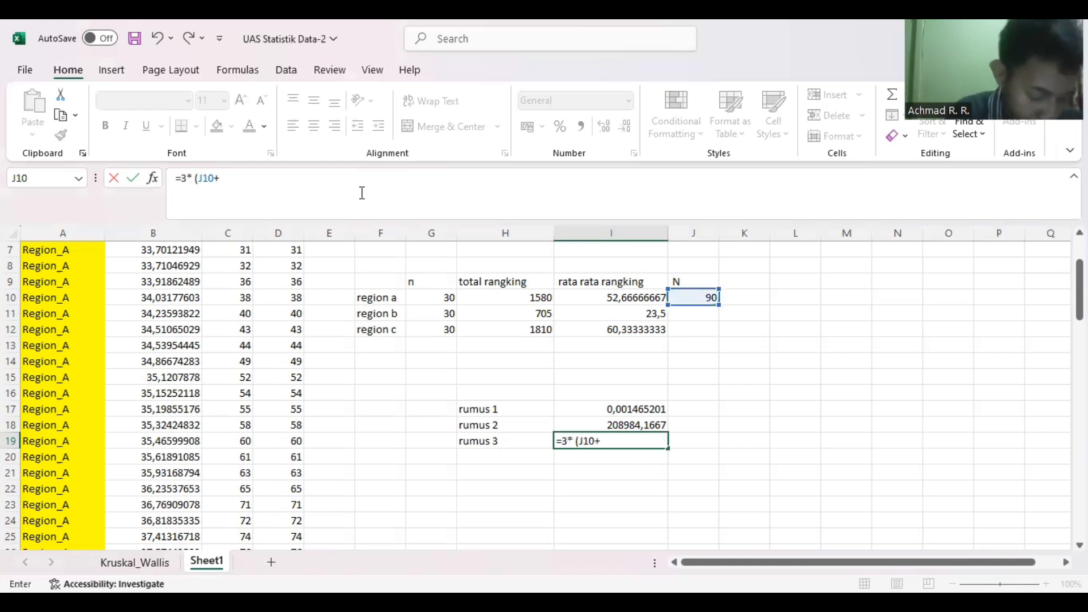
pyautogui.write('1')
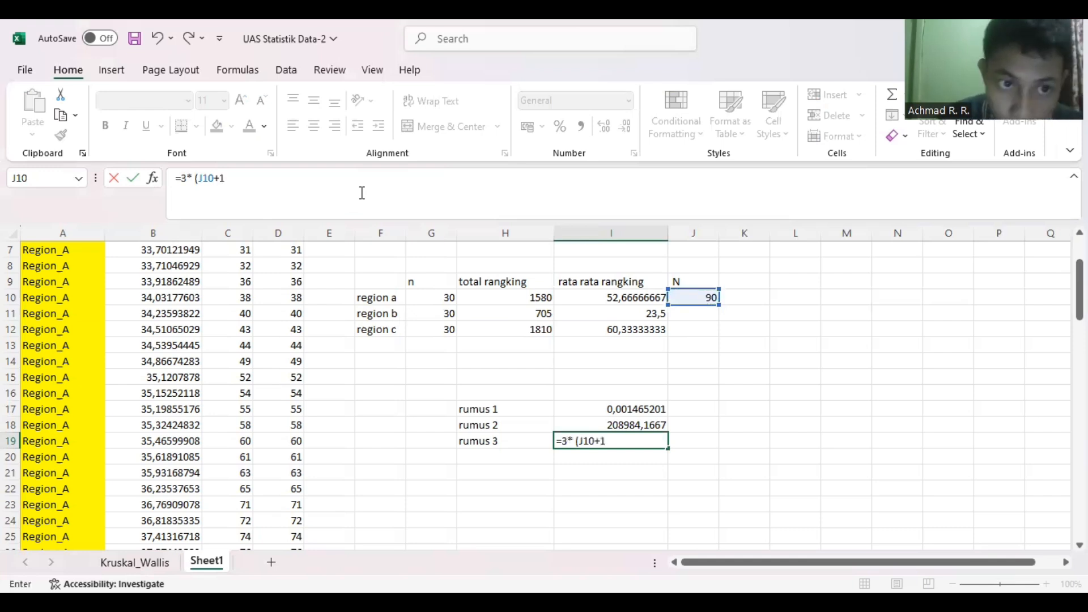
pyautogui.write(')')
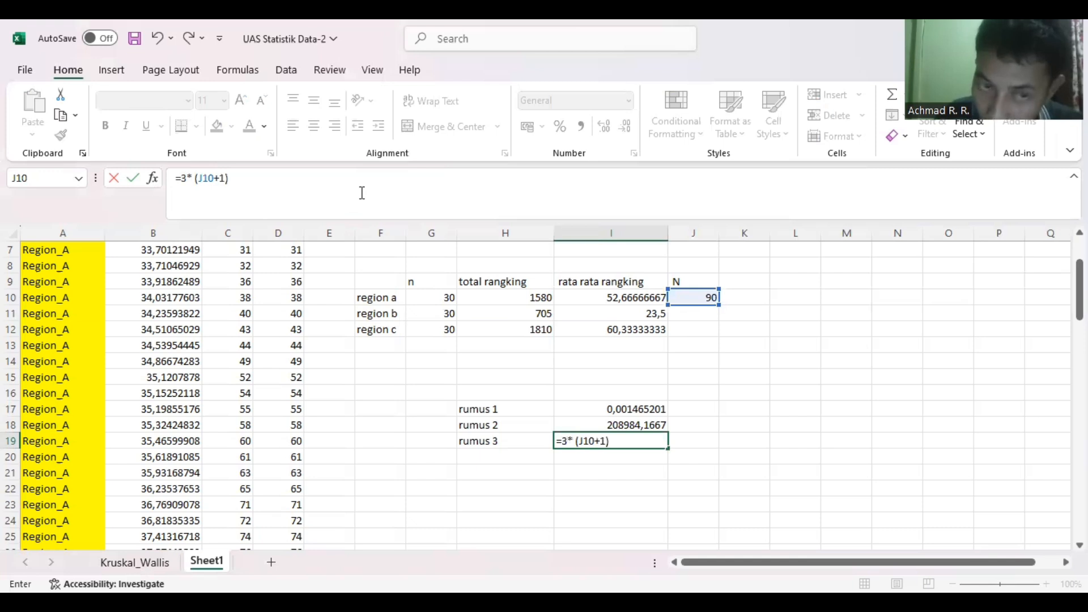
pyautogui.press('Return')
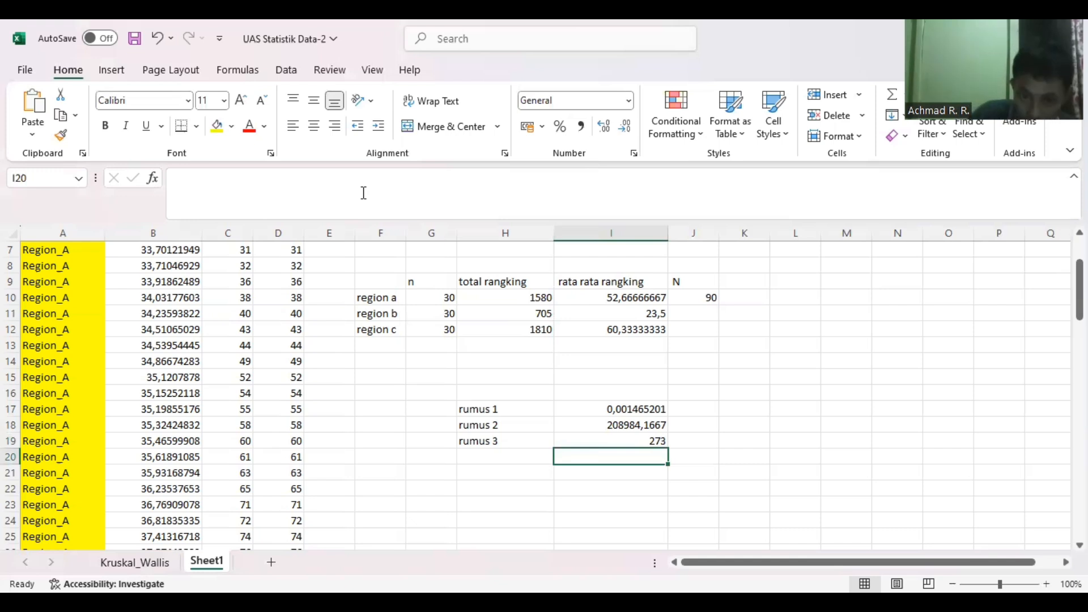
# Calculate the Kruskal-Wallis statistic in H21 by multiplying rumus 1 by rumus 2 and subtracting rumus 3, =I17*I18-I19.
pyautogui.click(477, 468)
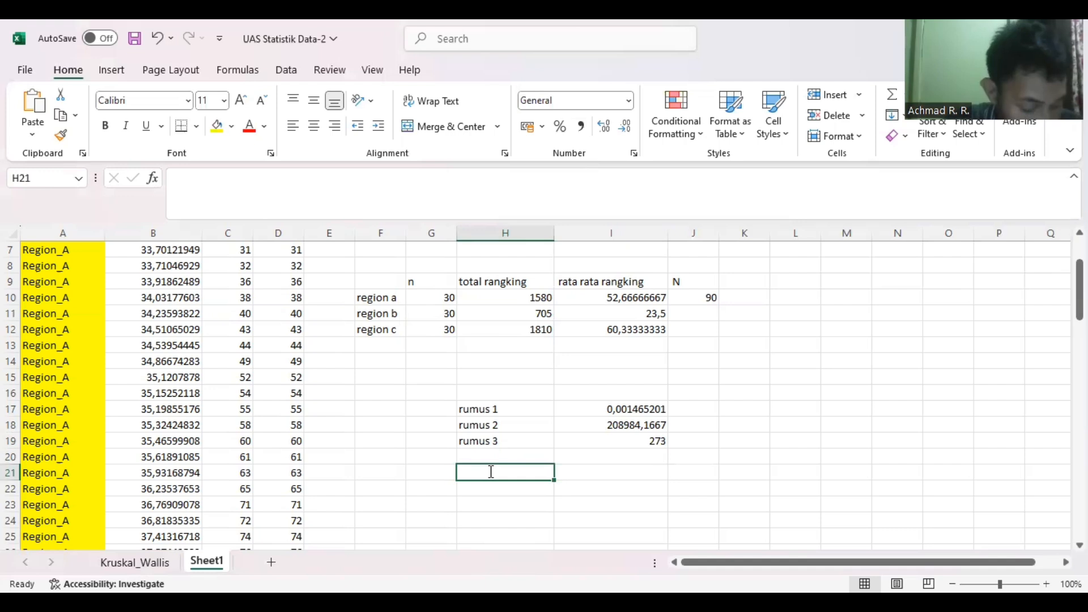
pyautogui.write('=')
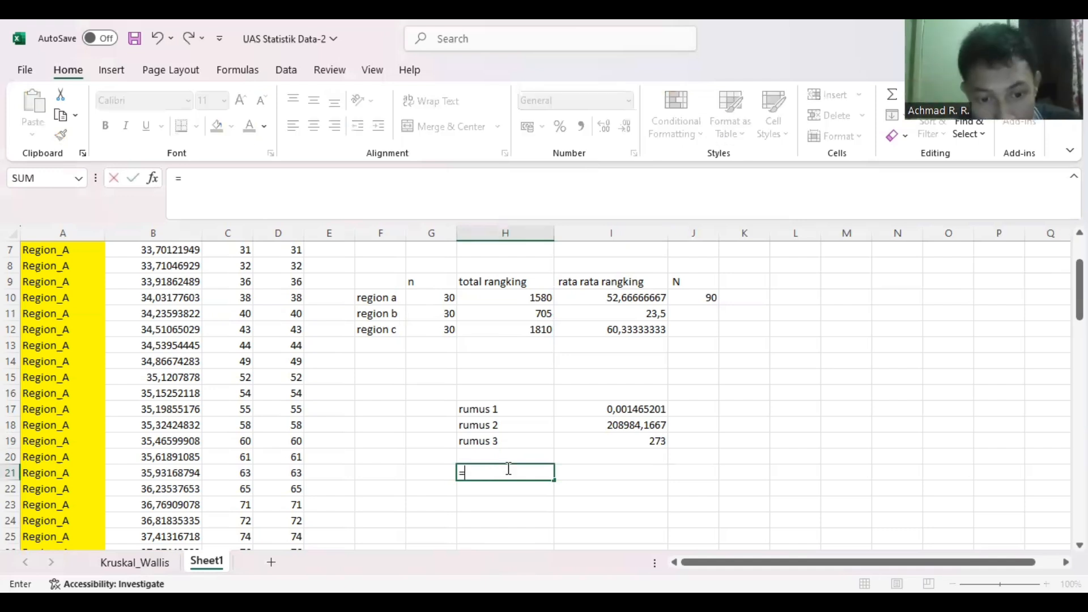
pyautogui.click(495, 472)
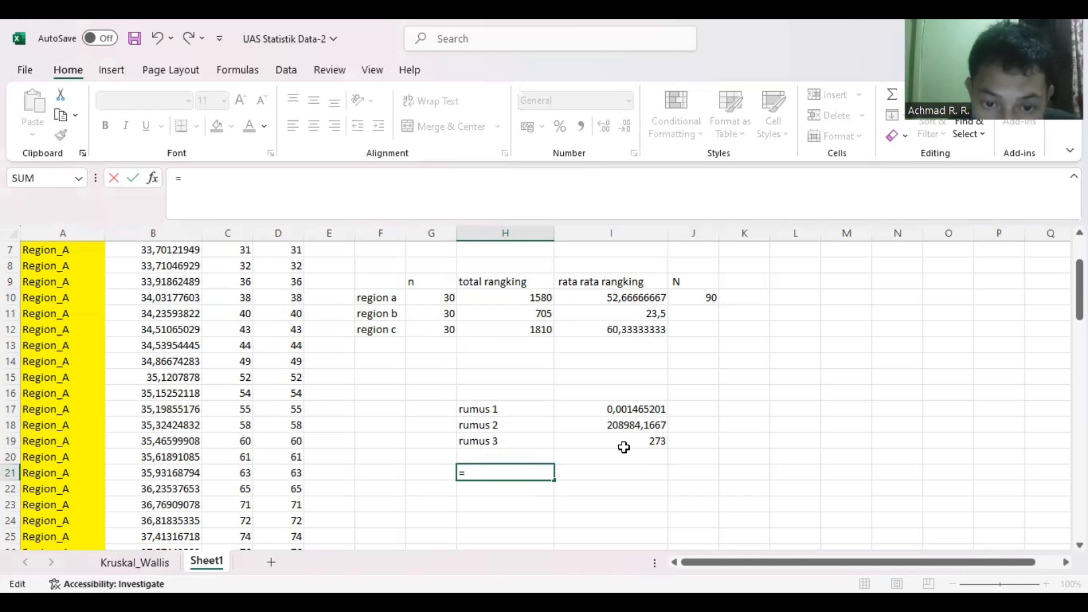
pyautogui.click(636, 412)
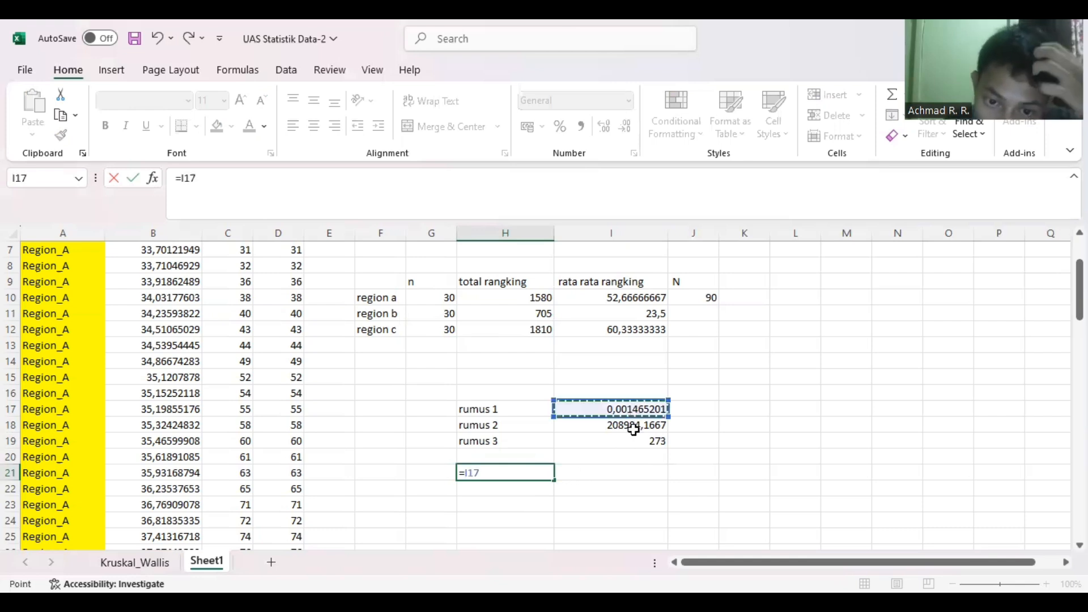
pyautogui.click(516, 476)
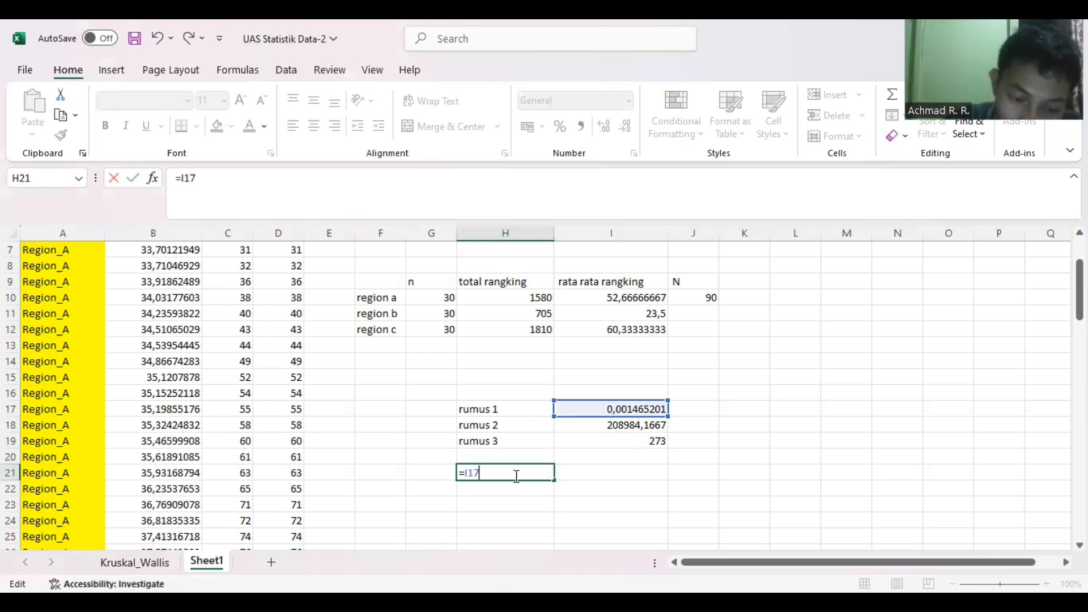
pyautogui.write('*')
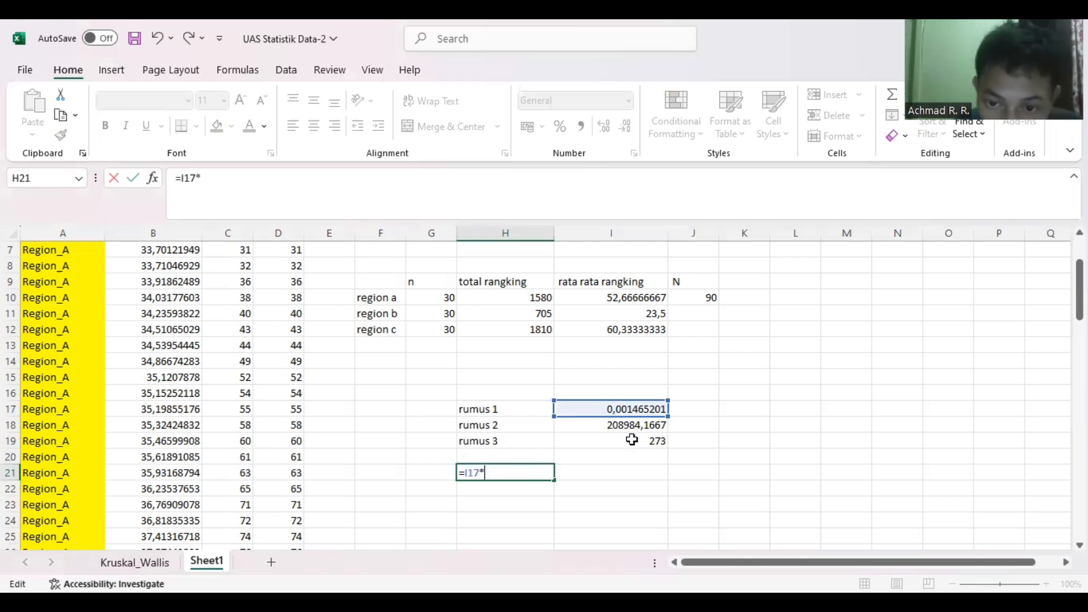
pyautogui.press('Right')
pyautogui.press('Up')
pyautogui.press('Up')
pyautogui.press('Up')
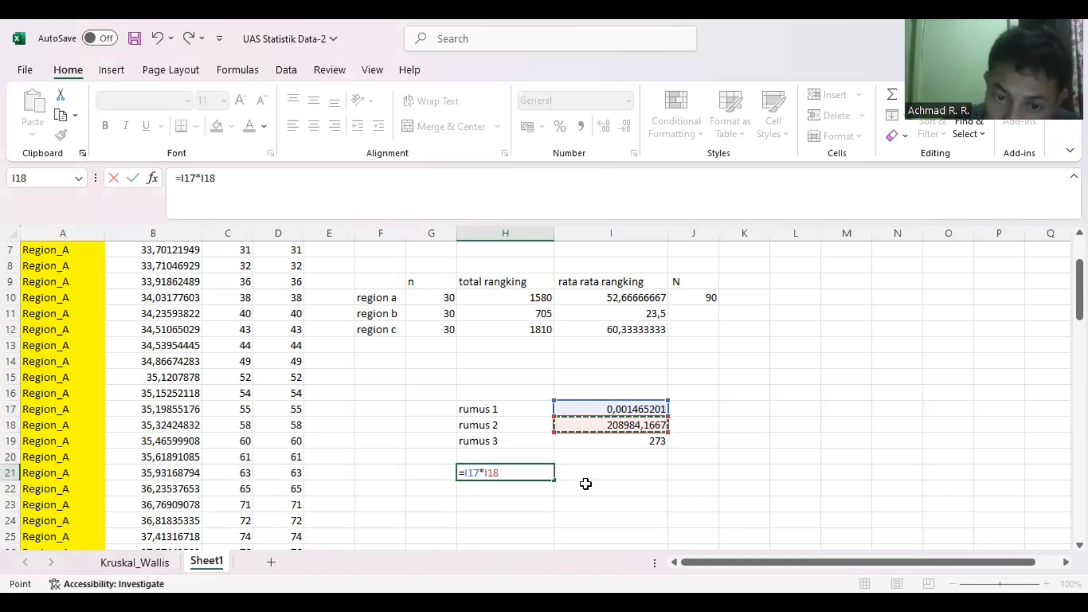
pyautogui.write('-')
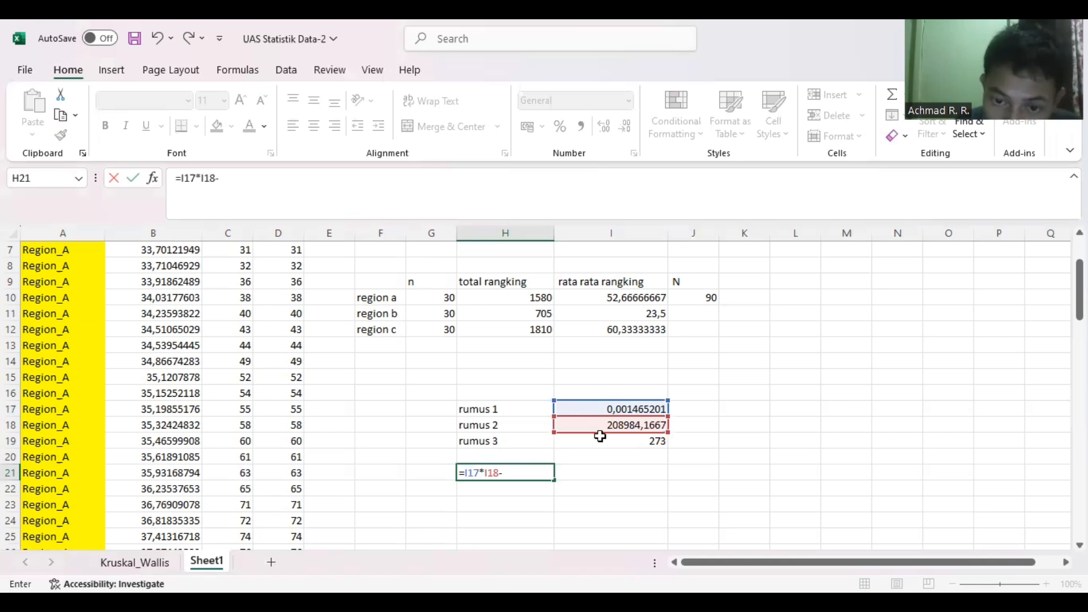
pyautogui.click(604, 445)
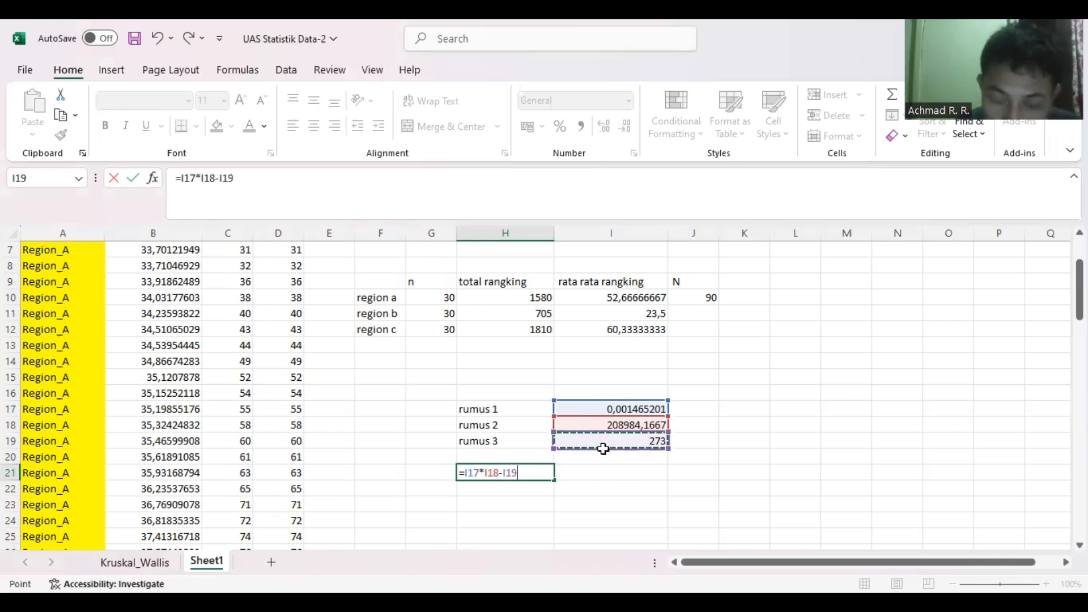
pyautogui.press('Return')
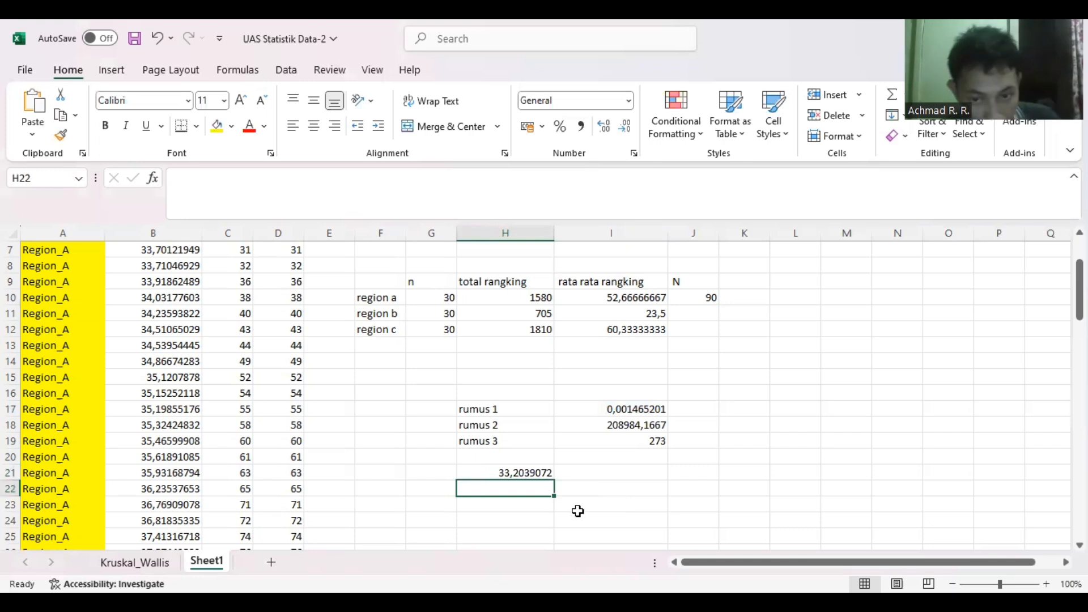
pyautogui.click(576, 476)
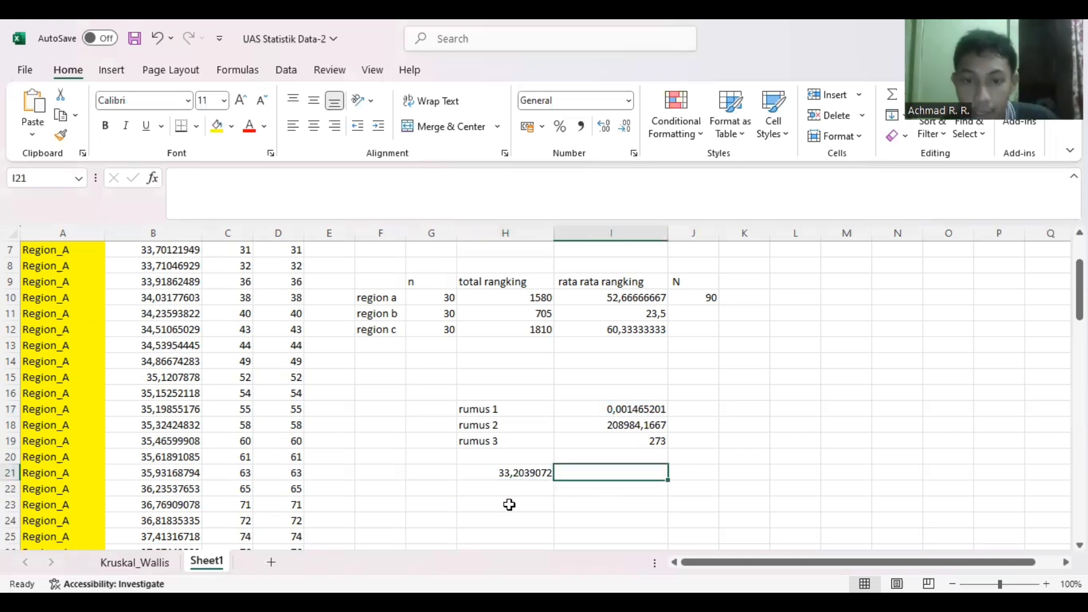
pyautogui.click(509, 505)
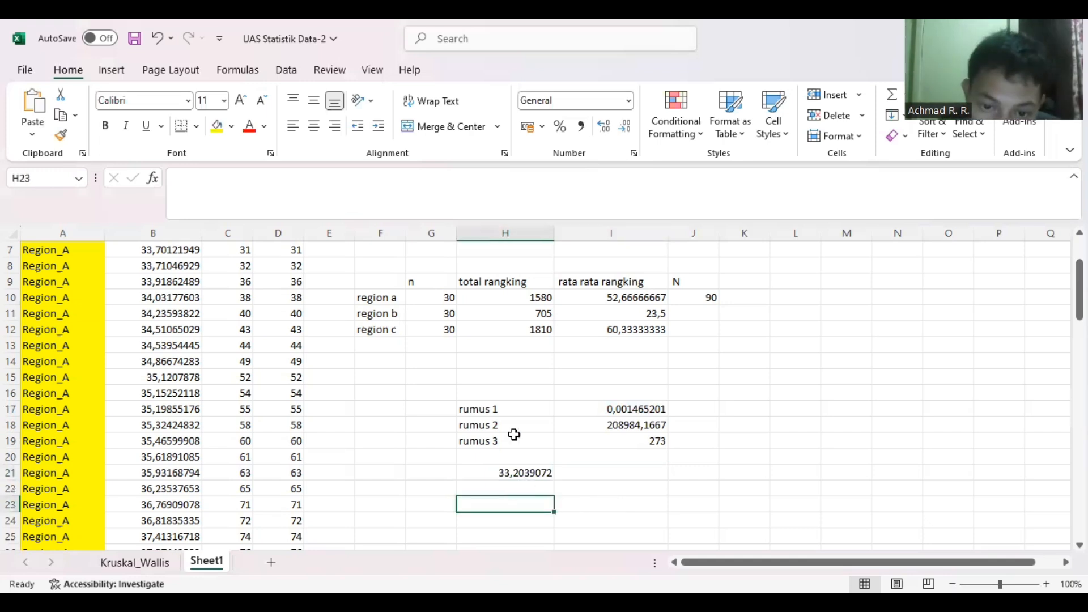
pyautogui.click(514, 488)
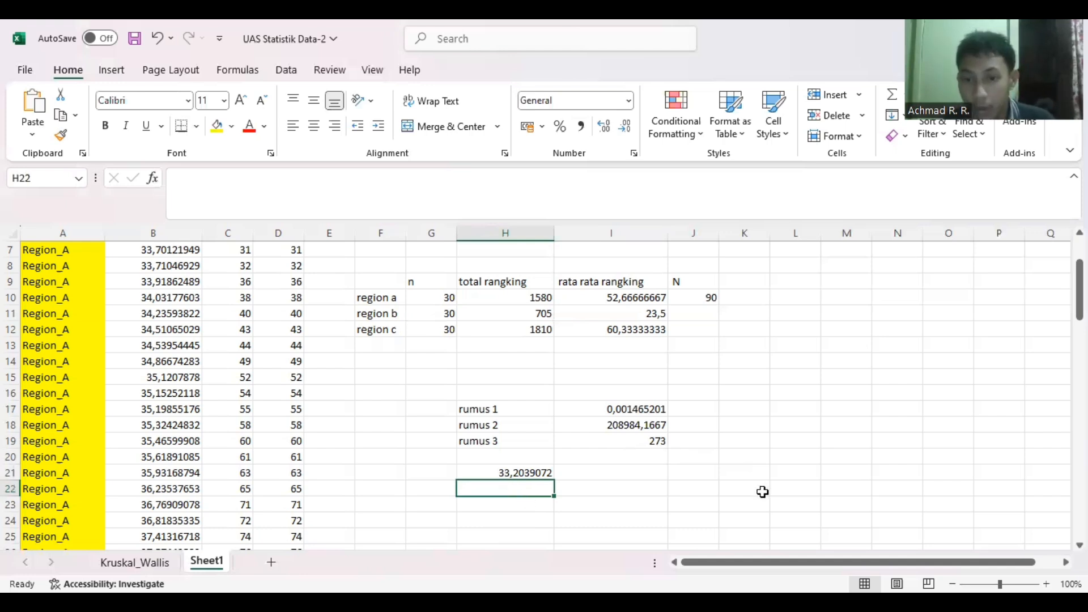
pyautogui.scroll(-1, 762, 492)
pyautogui.scroll(2, 768, 484)
pyautogui.scroll(-1, 767, 441)
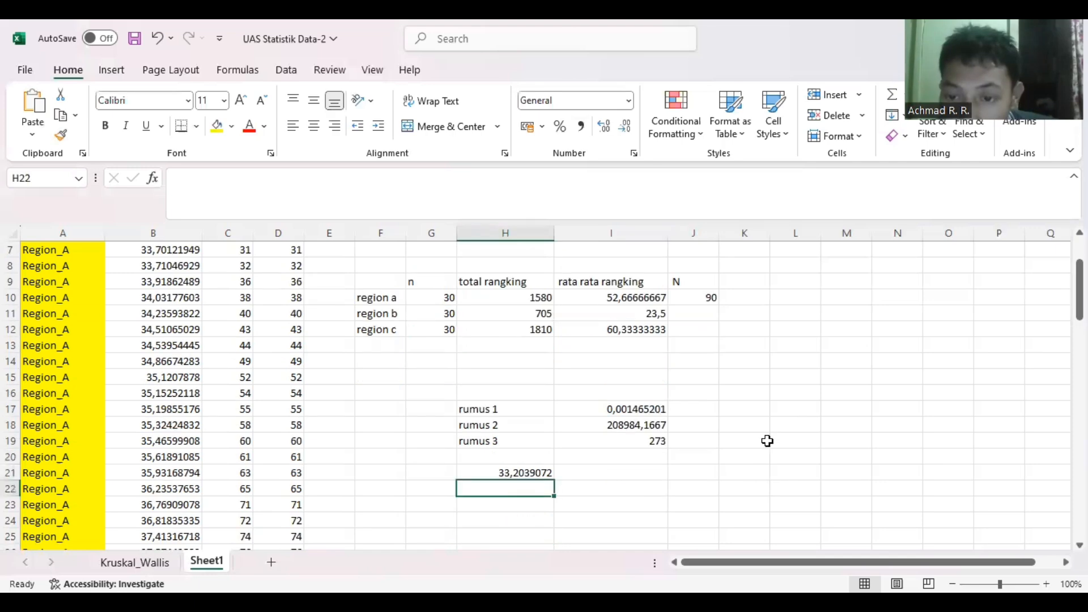
pyautogui.click(759, 474)
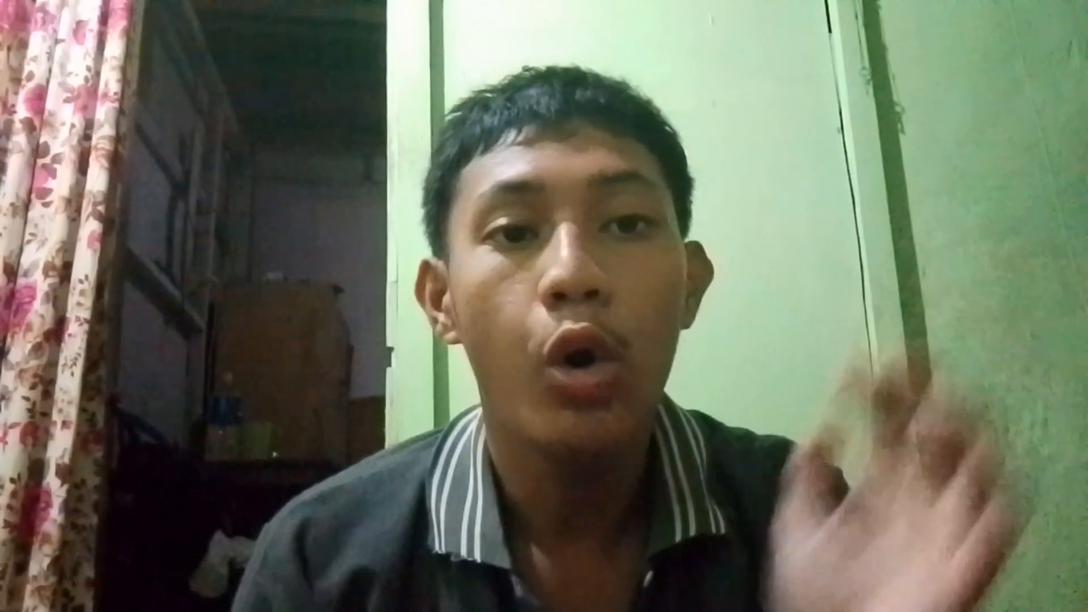